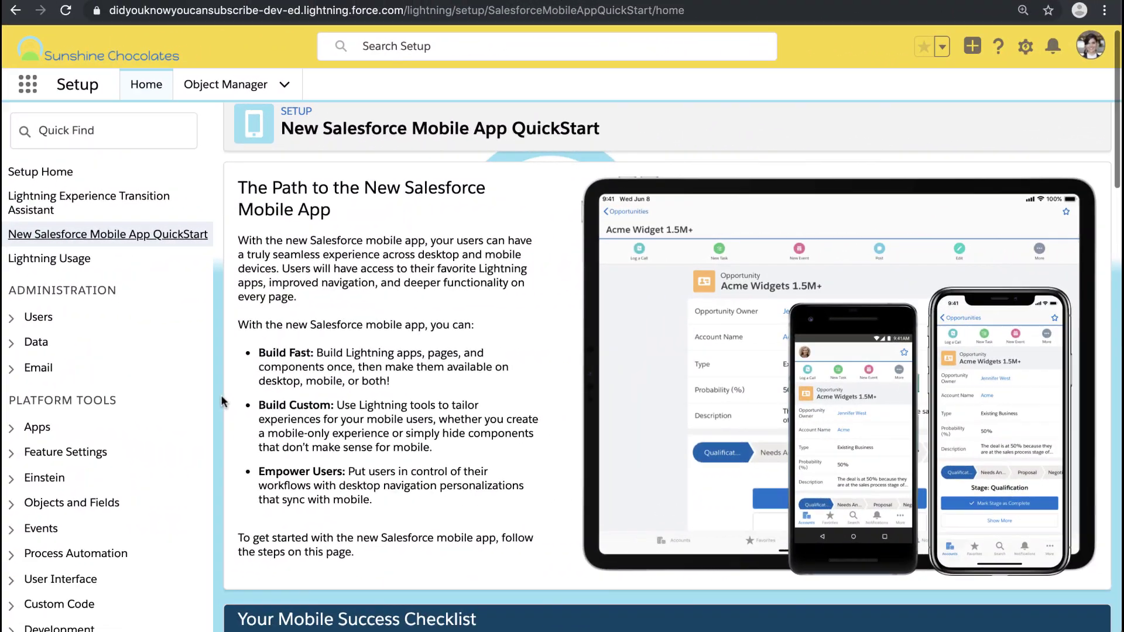
# Step: Go from the mobile app QuickStart's Update Your Pages for Mobile section to the Lightning App Builder
pyautogui.scroll(-3, 221, 402)
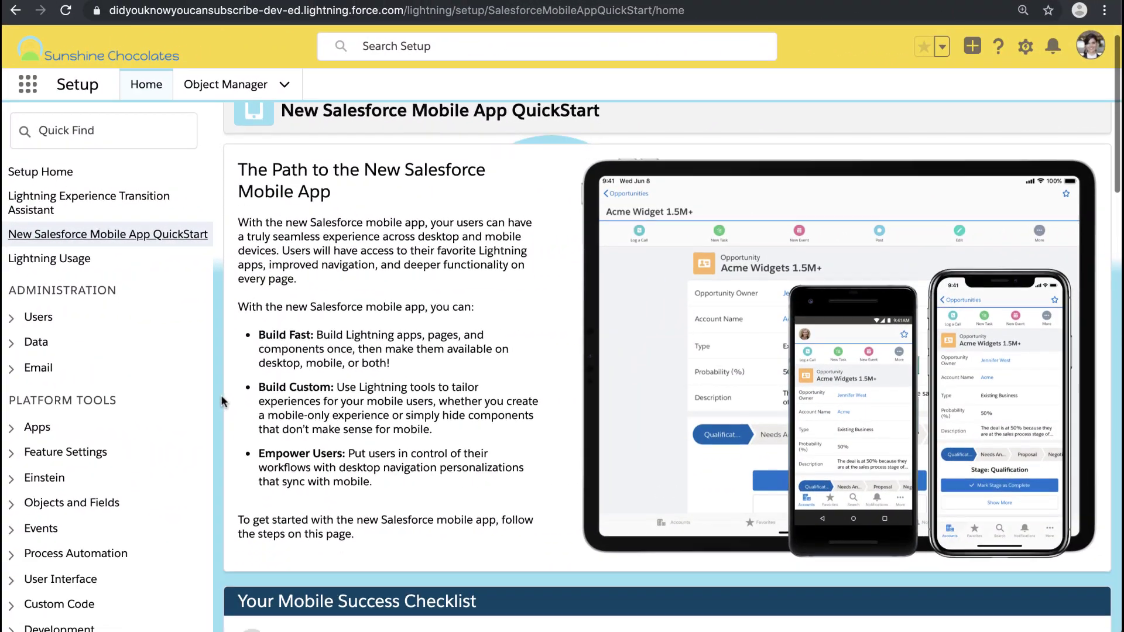
pyautogui.scroll(-10, 221, 401)
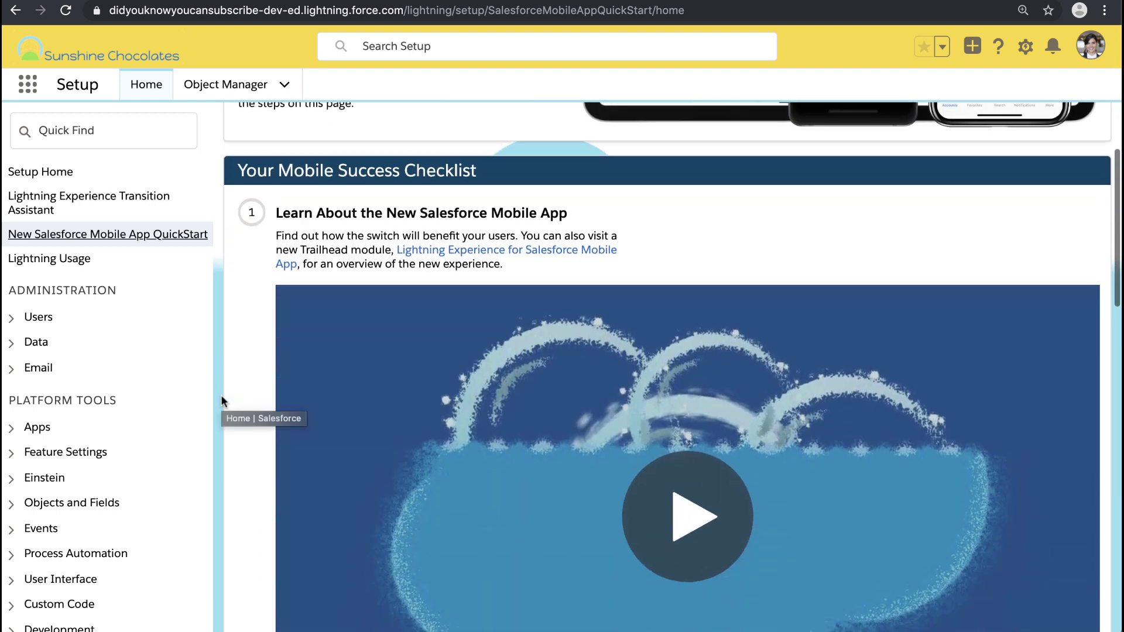
pyautogui.scroll(-8, 222, 401)
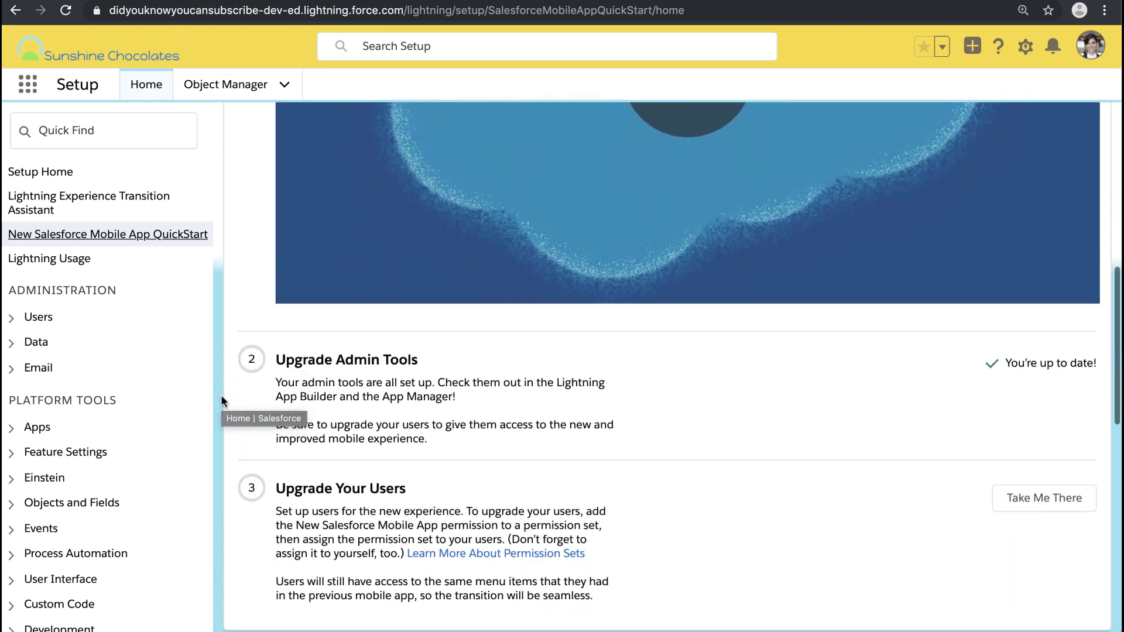
pyautogui.scroll(-3, 220, 395)
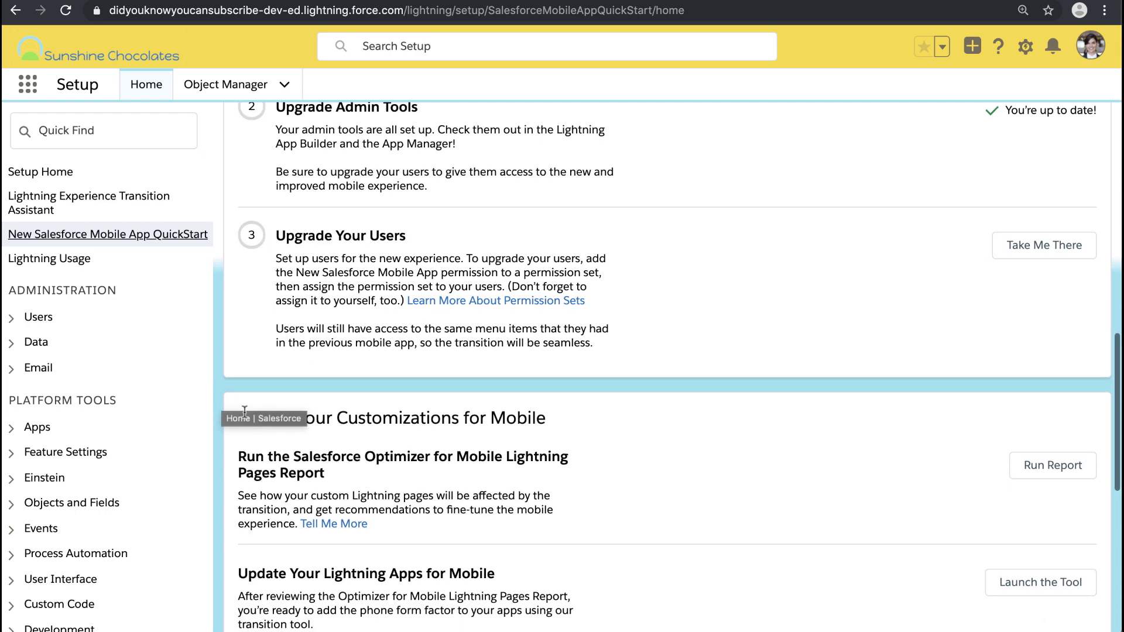
pyautogui.scroll(-6, 244, 411)
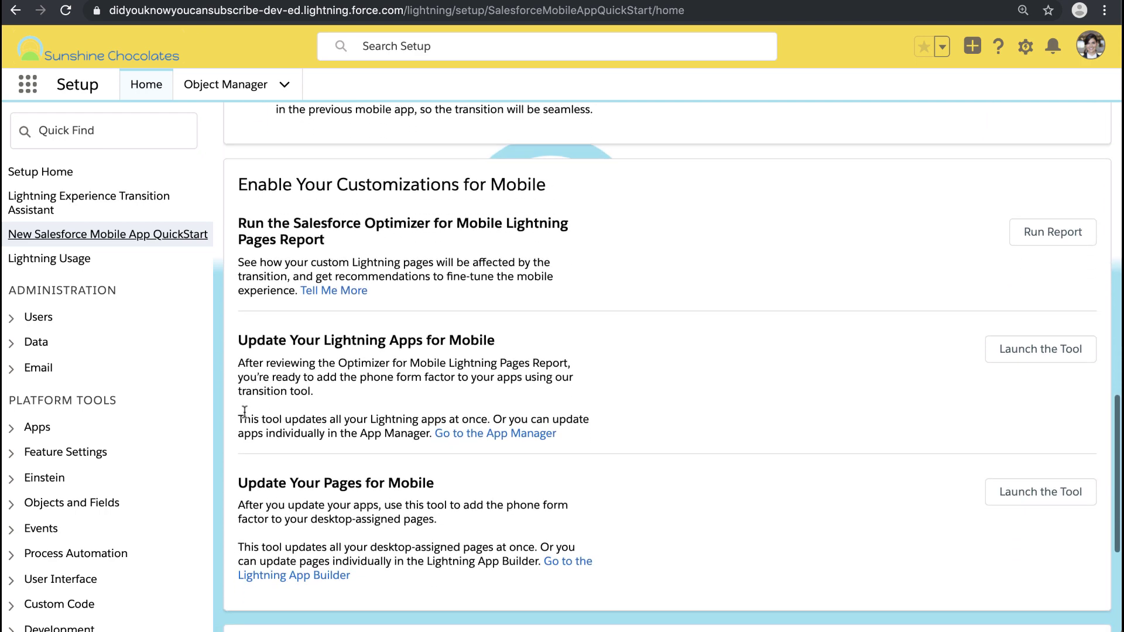
pyautogui.scroll(-1, 245, 412)
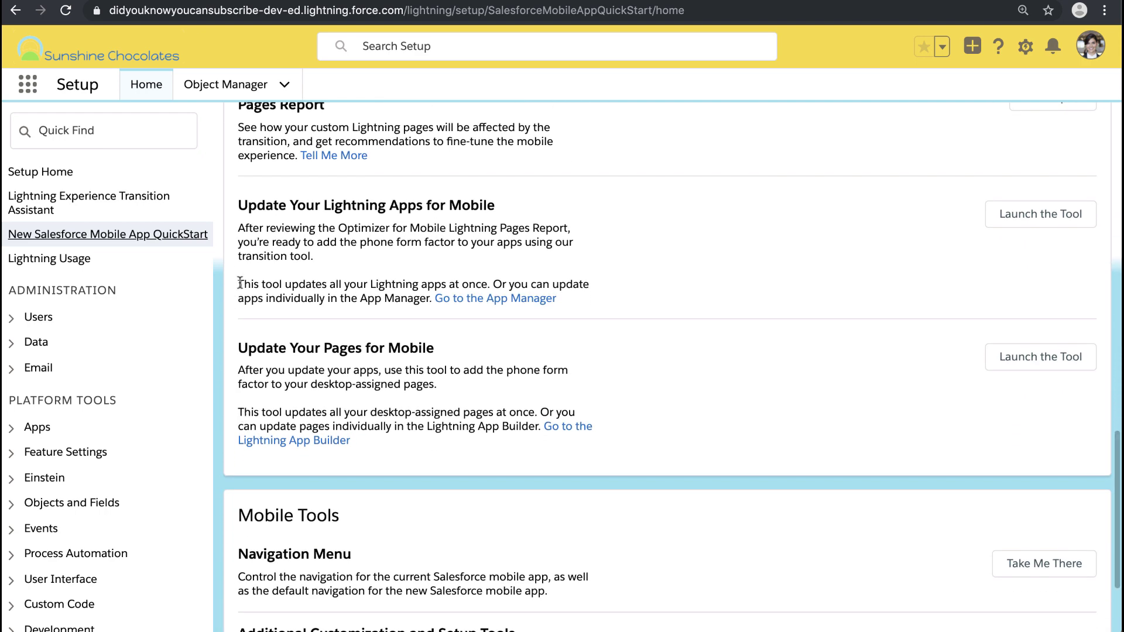
pyautogui.scroll(1, 240, 285)
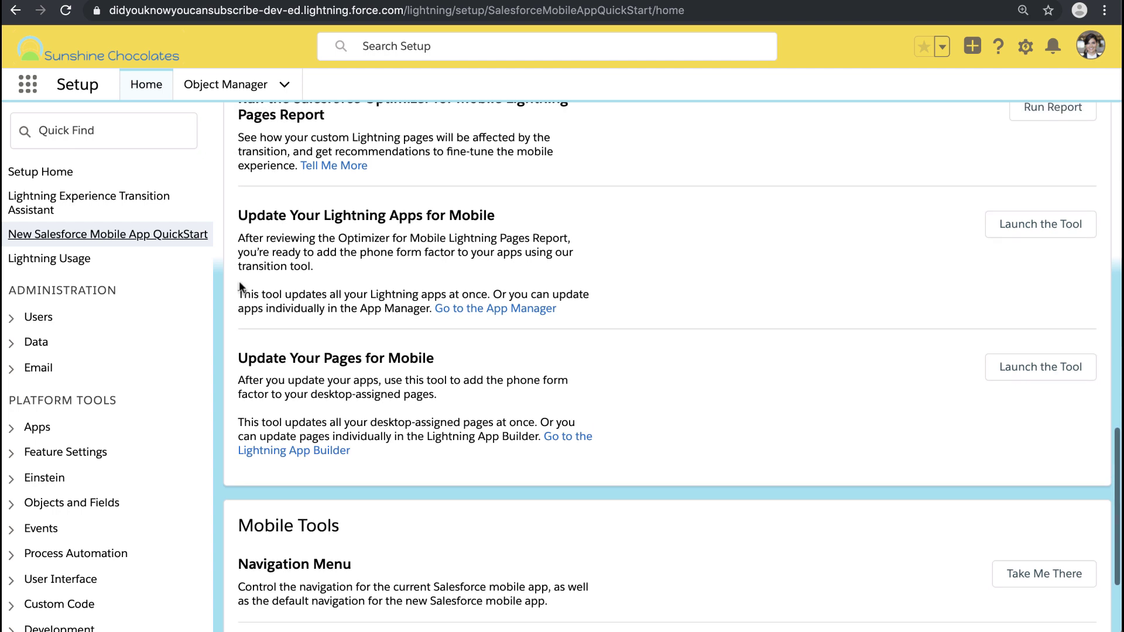
pyautogui.click(313, 460)
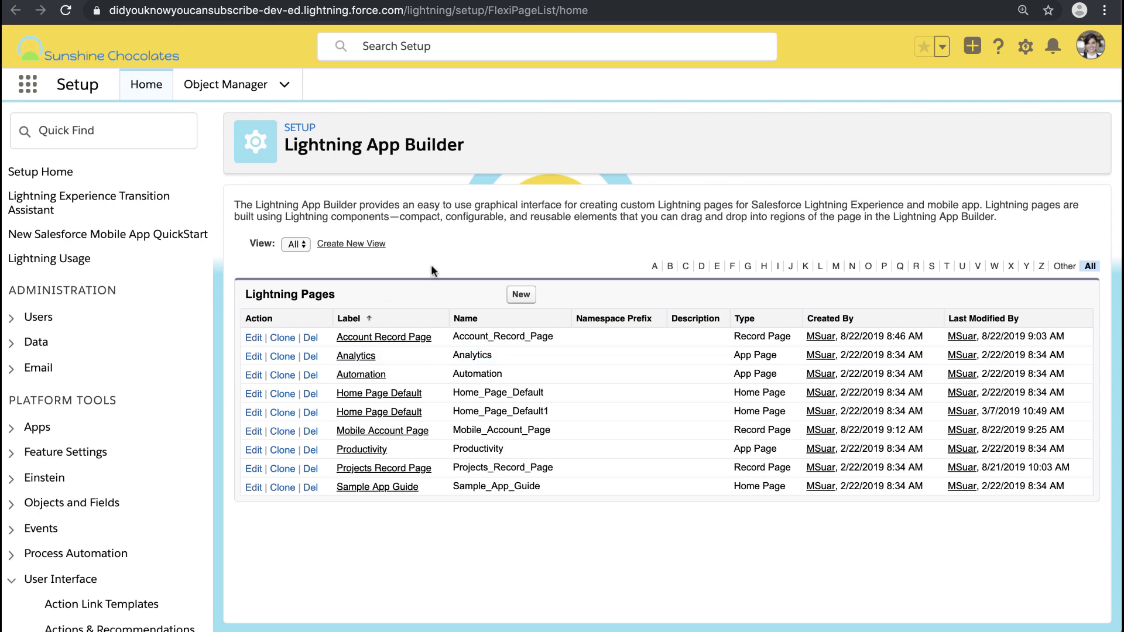
# Step: Create a new Lightning App Page labelled Sunshine Central with the Header and Left Sidebar template
pyautogui.click(519, 296)
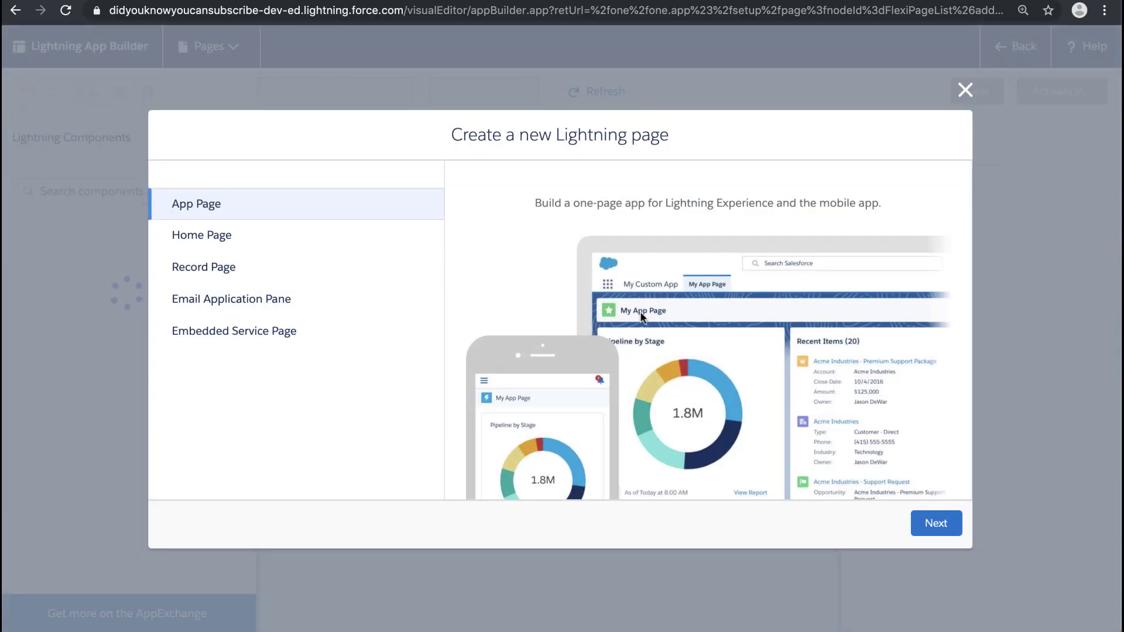
pyautogui.click(937, 526)
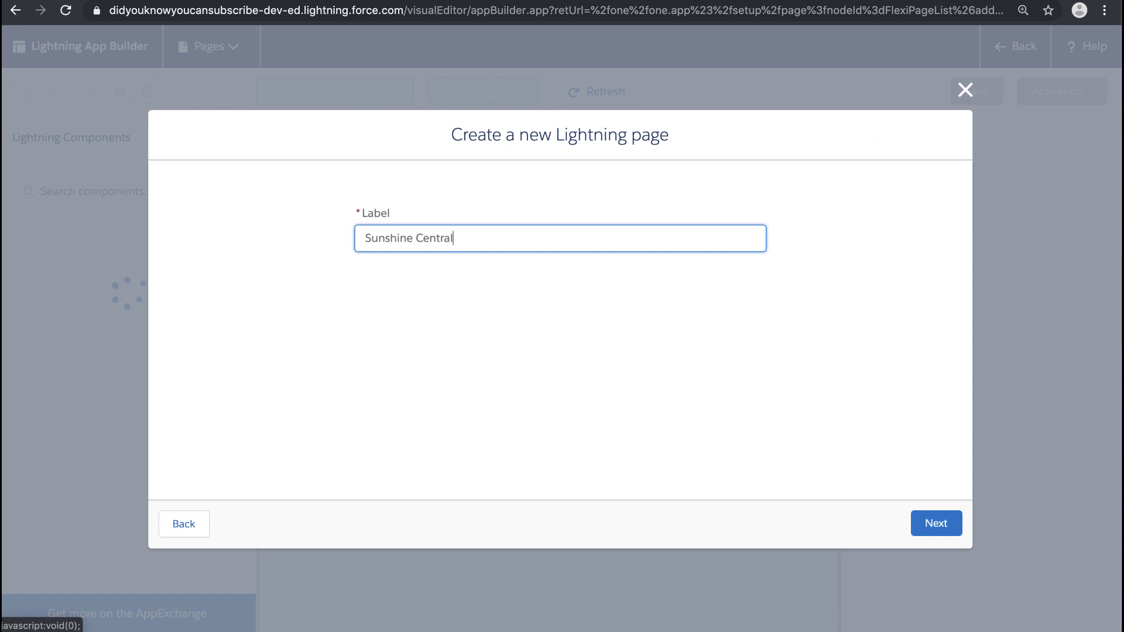
pyautogui.click(945, 525)
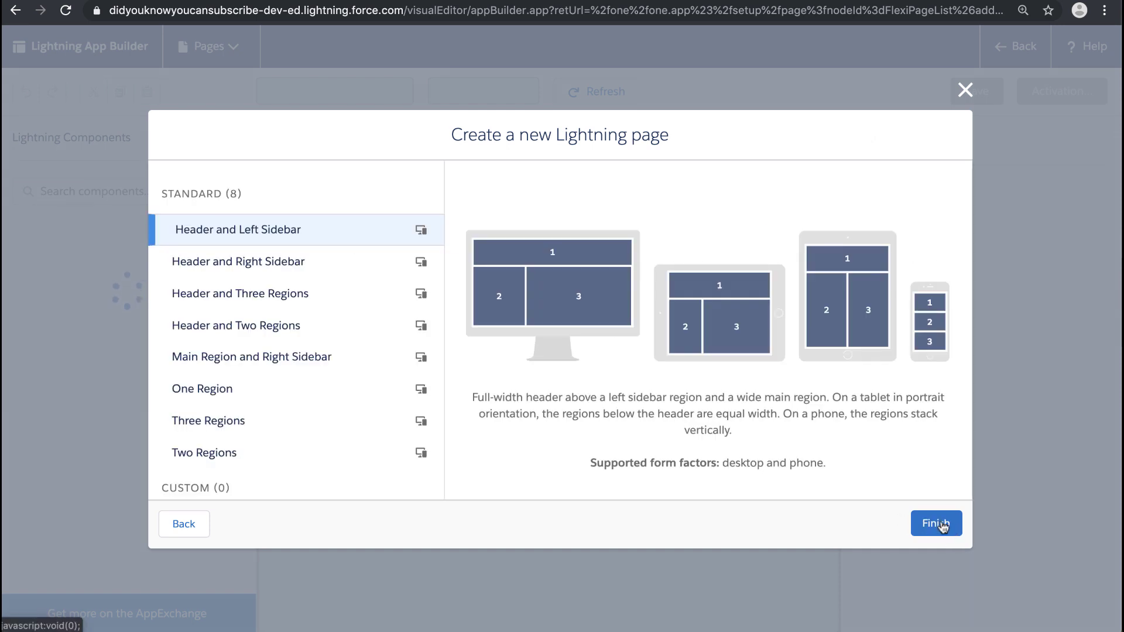
pyautogui.click(941, 525)
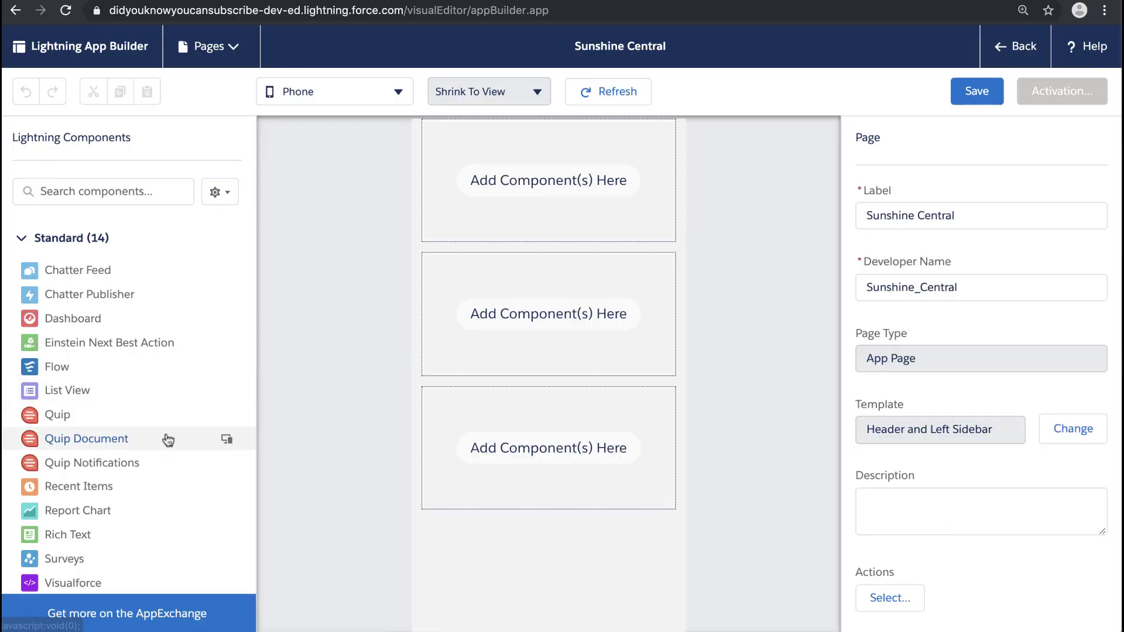
# Step: Add a Report Chart component to the page's first region and set its report to My Deals next 90 days
pyautogui.scroll(-1, 167, 439)
pyautogui.scroll(-2, 167, 439)
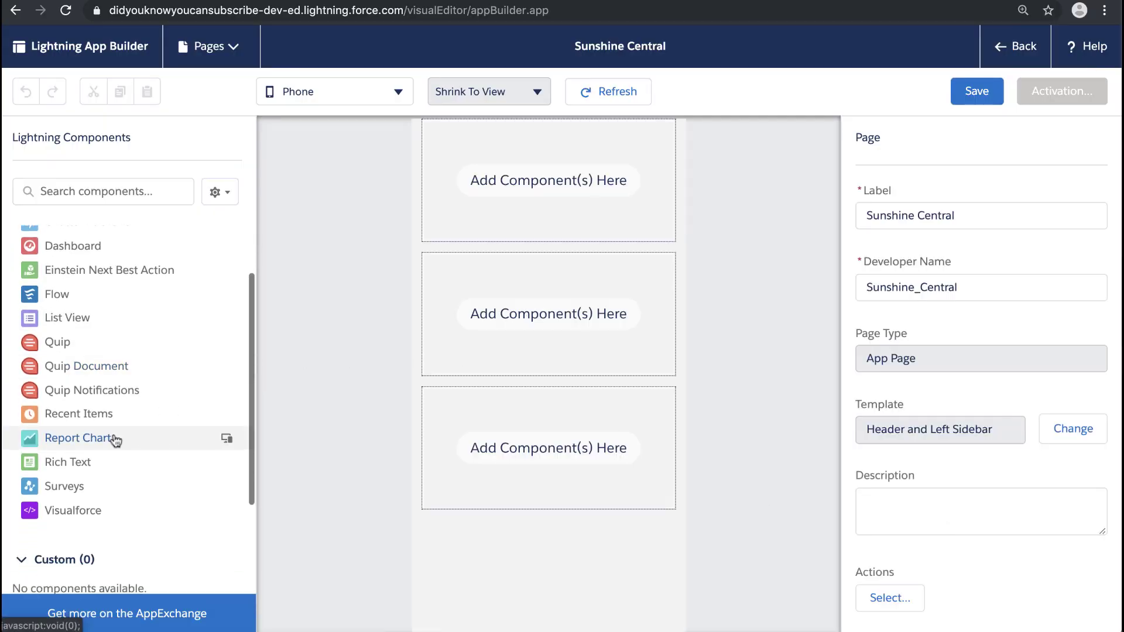
pyautogui.moveTo(165, 438); pyautogui.dragTo(506, 206)
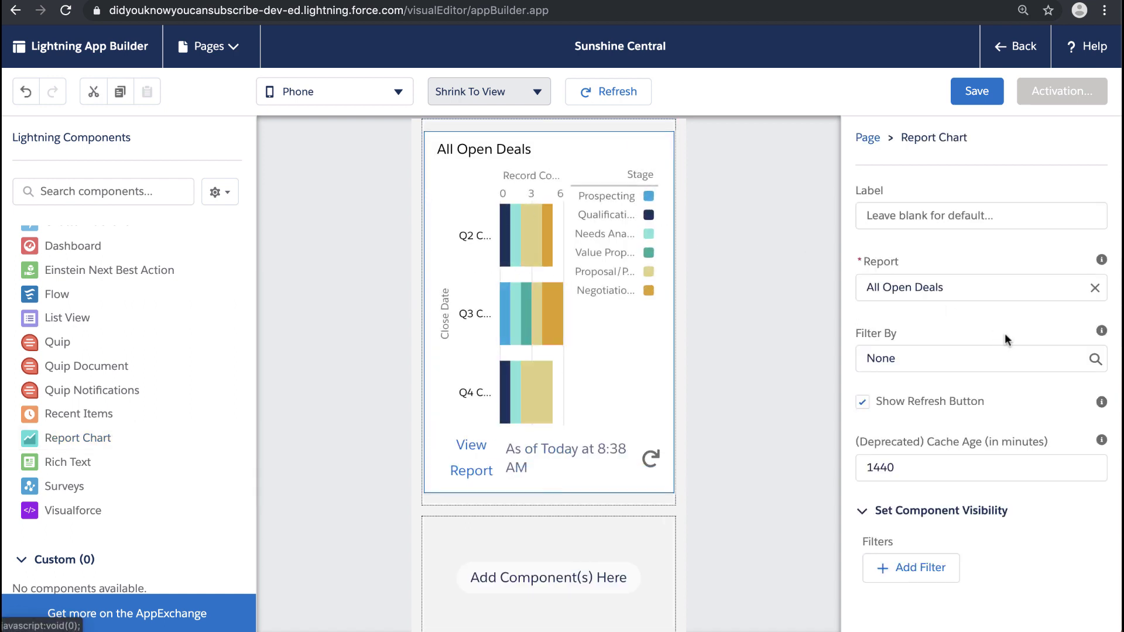
pyautogui.click(988, 289)
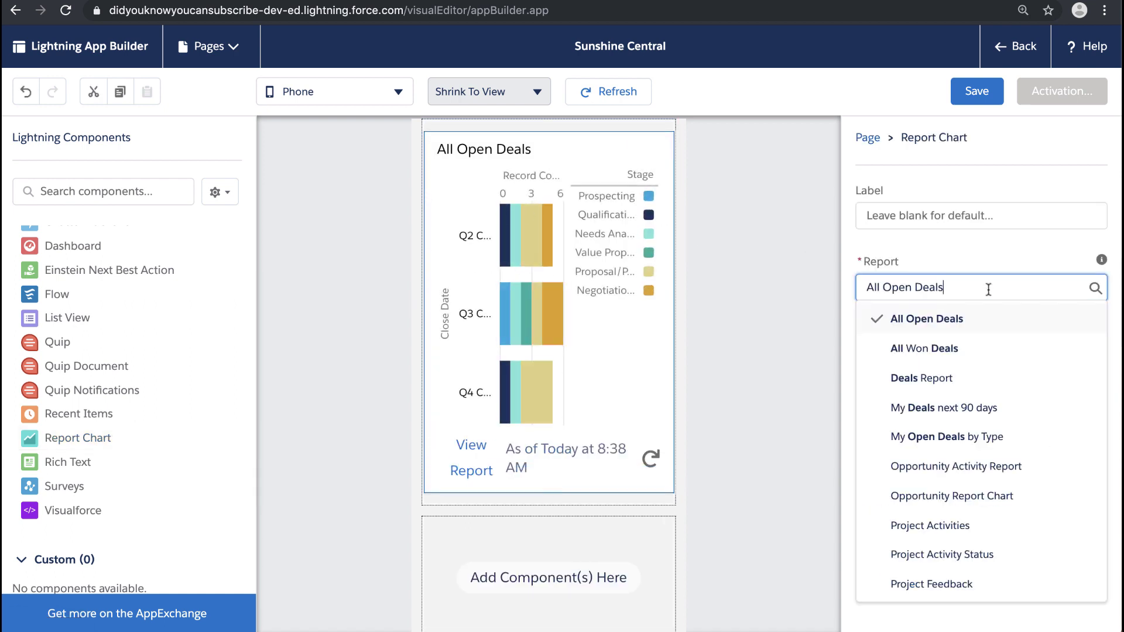
pyautogui.click(951, 408)
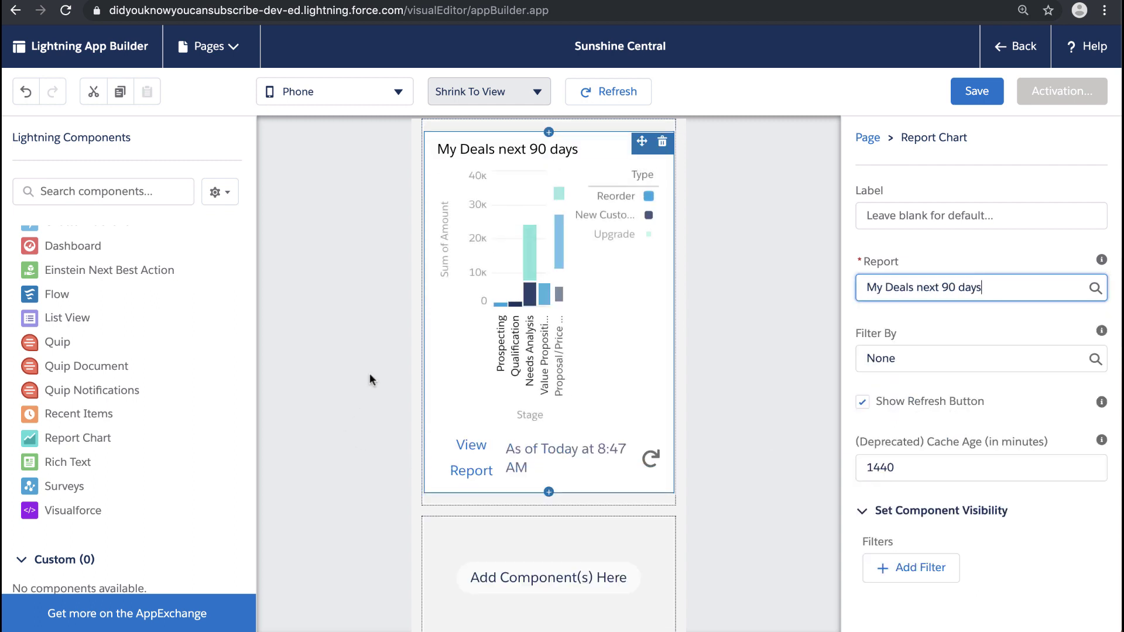
pyautogui.scroll(-2, 463, 408)
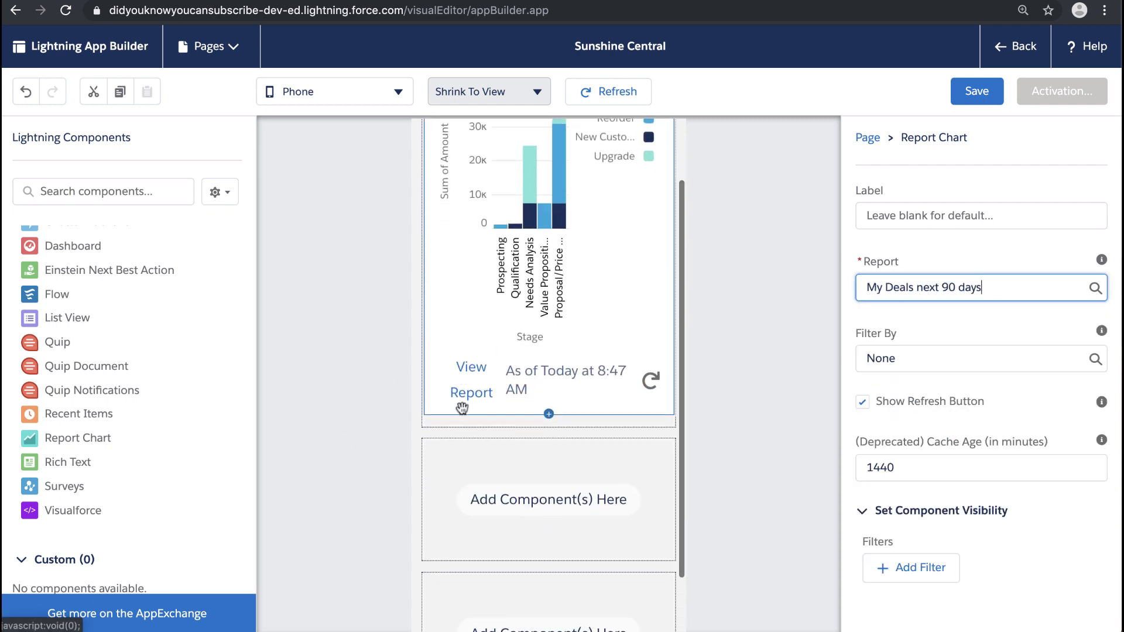
pyautogui.scroll(-2, 463, 409)
pyautogui.click(941, 360)
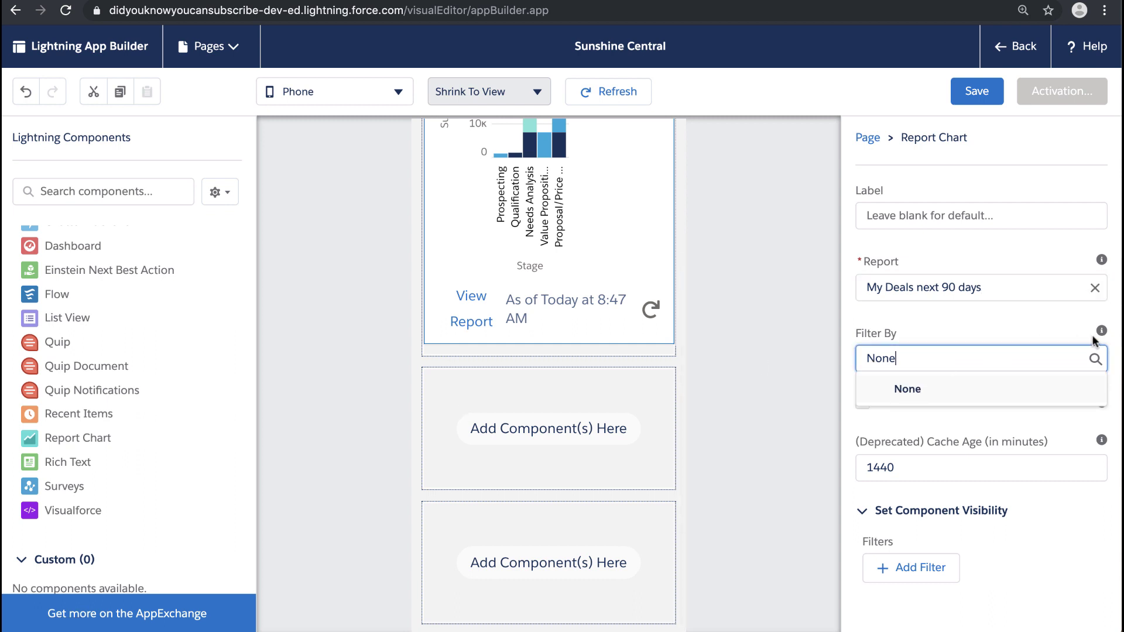
pyautogui.click(779, 331)
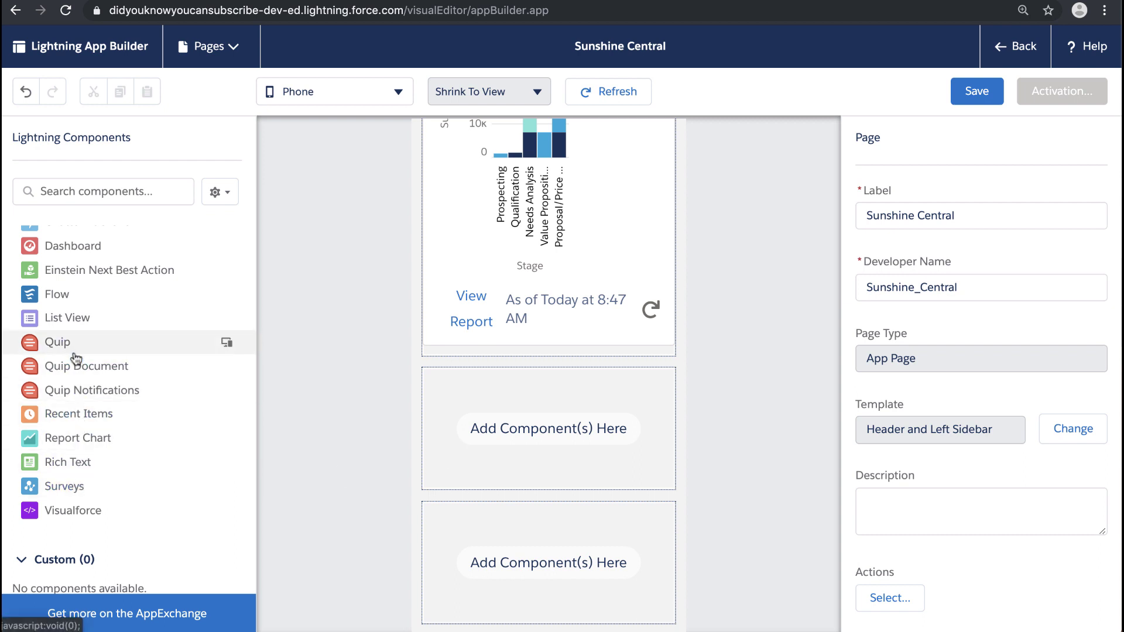
# Step: Add a List View component to the second region, with Event as its object and Today's Agenda as its filter
pyautogui.moveTo(75, 320); pyautogui.dragTo(504, 391)
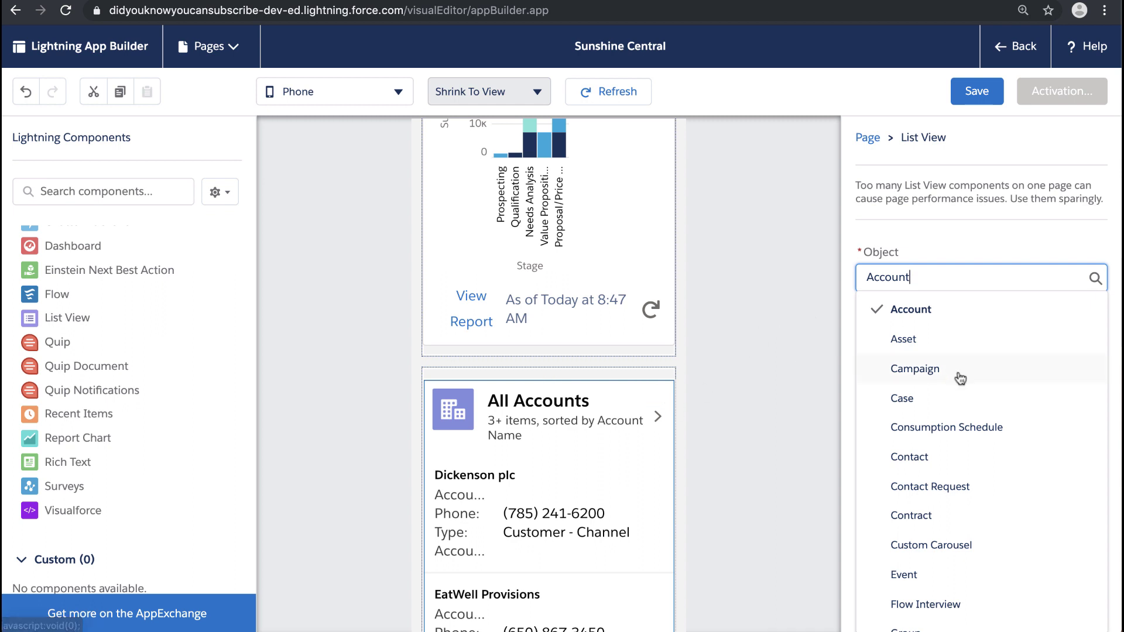
pyautogui.write('eve')
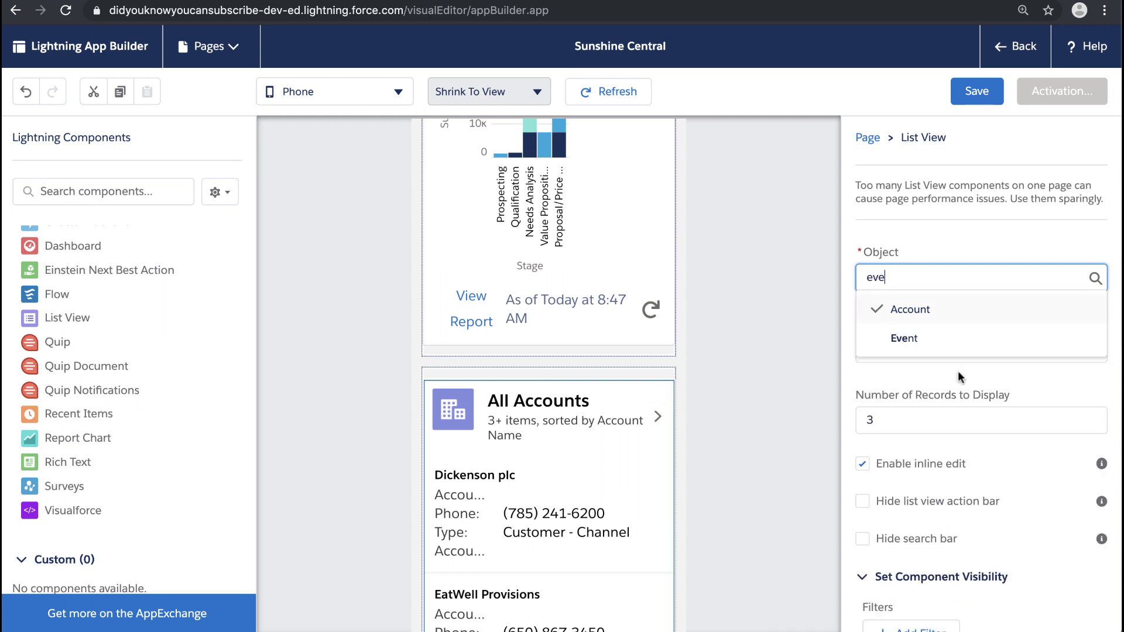
pyautogui.click(927, 339)
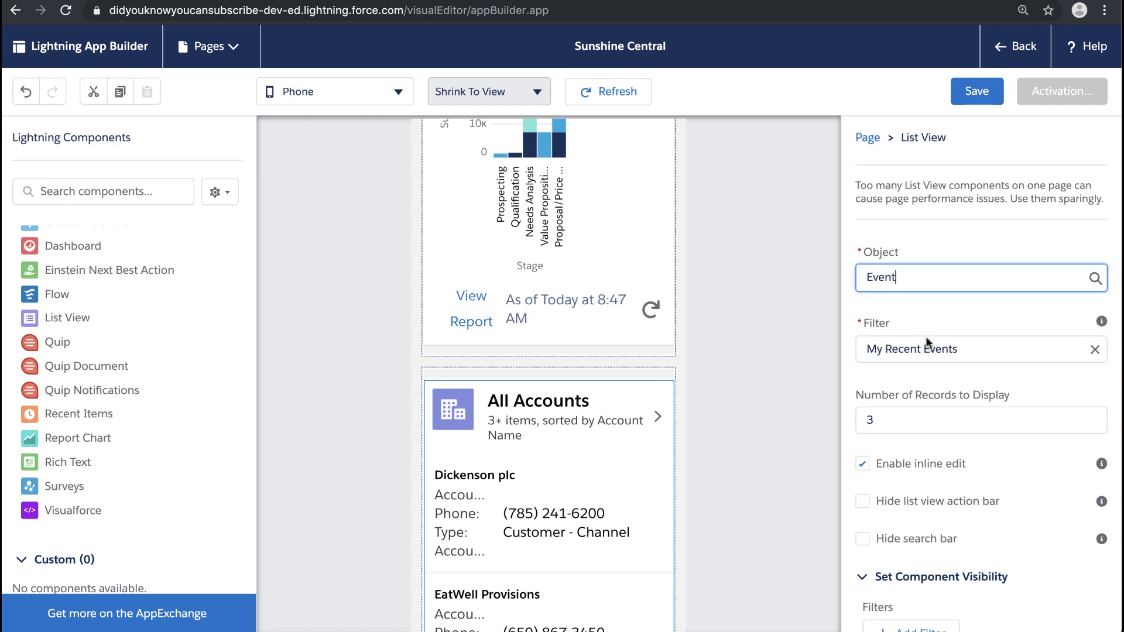
pyautogui.click(963, 348)
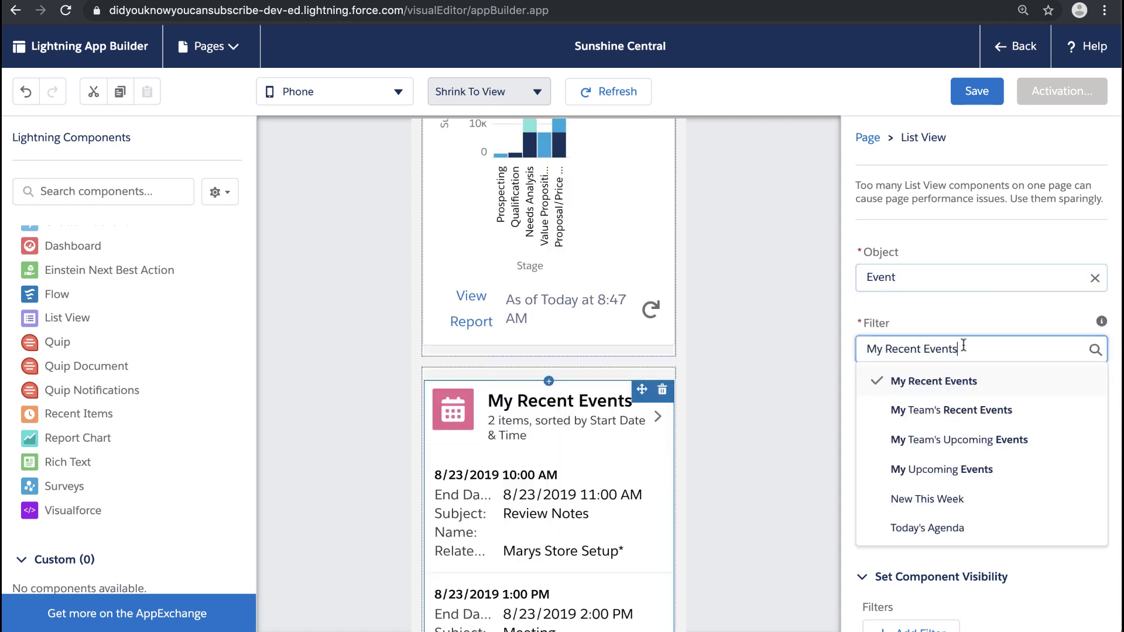
pyautogui.click(939, 528)
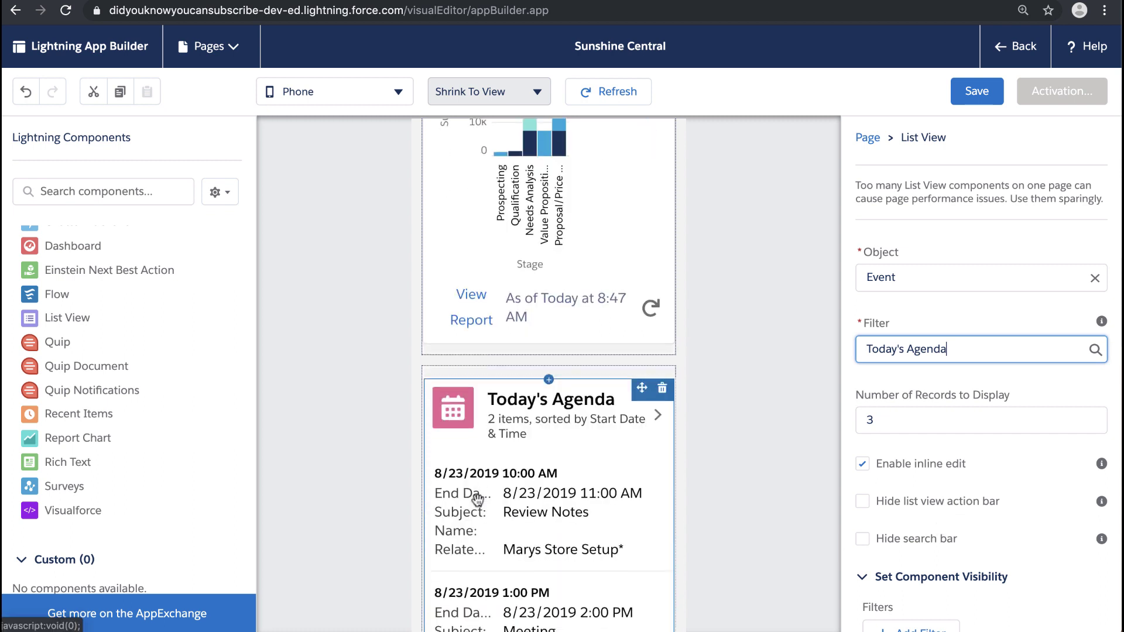
# Step: Add a List View component to the third region, with Task as its object and Open Tasks as its filter
pyautogui.scroll(-5, 477, 499)
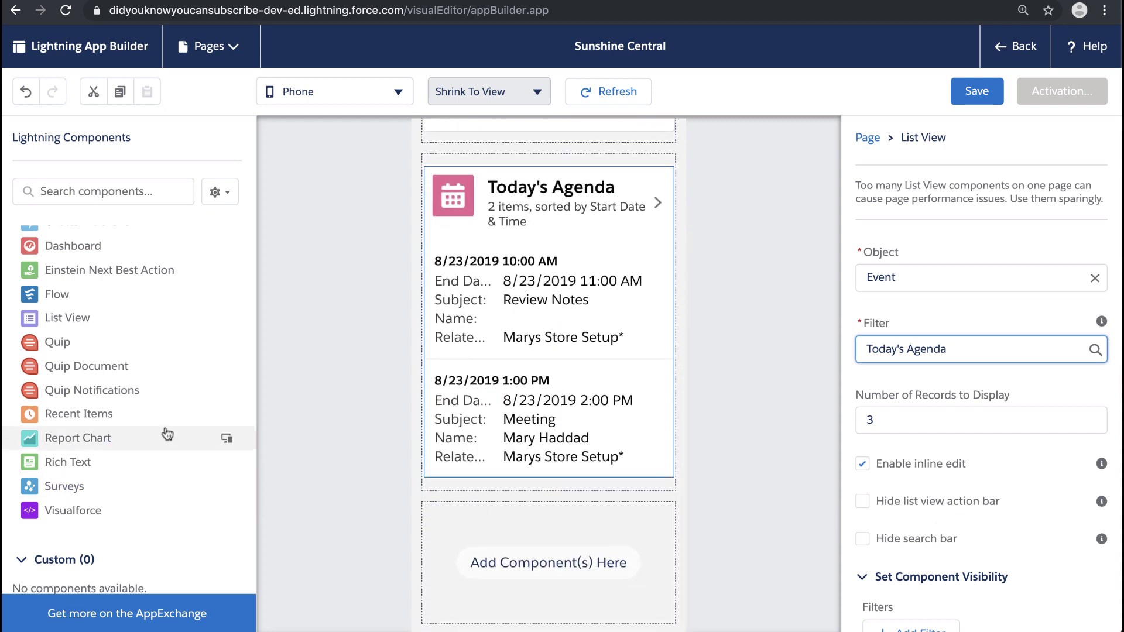
pyautogui.moveTo(86, 318); pyautogui.dragTo(511, 558)
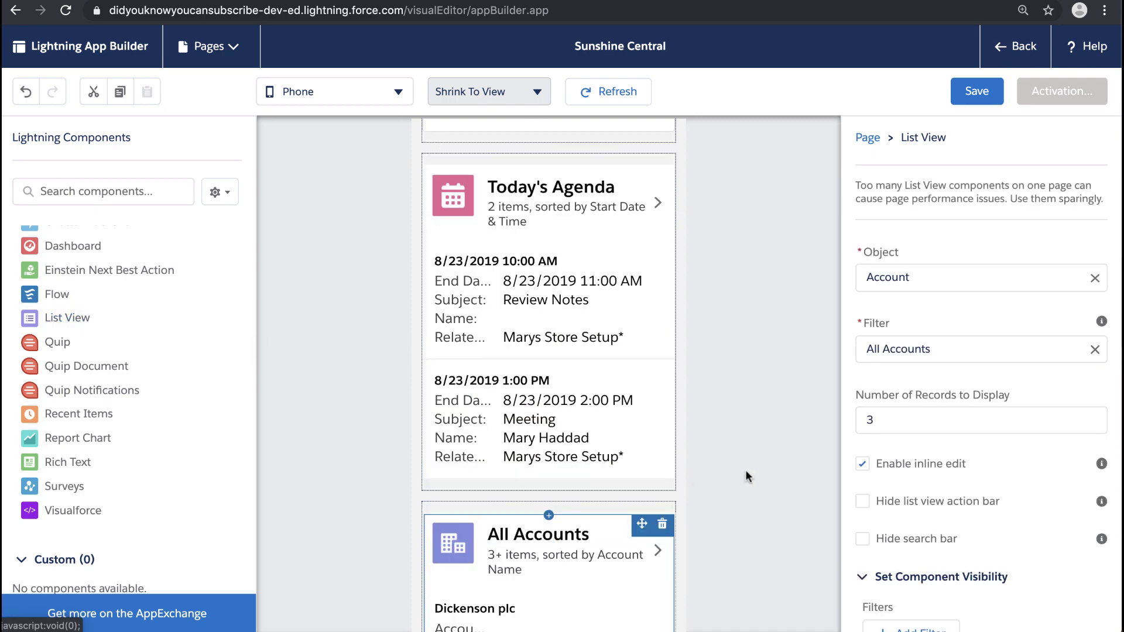
pyautogui.scroll(-2, 574, 517)
pyautogui.scroll(-3, 573, 517)
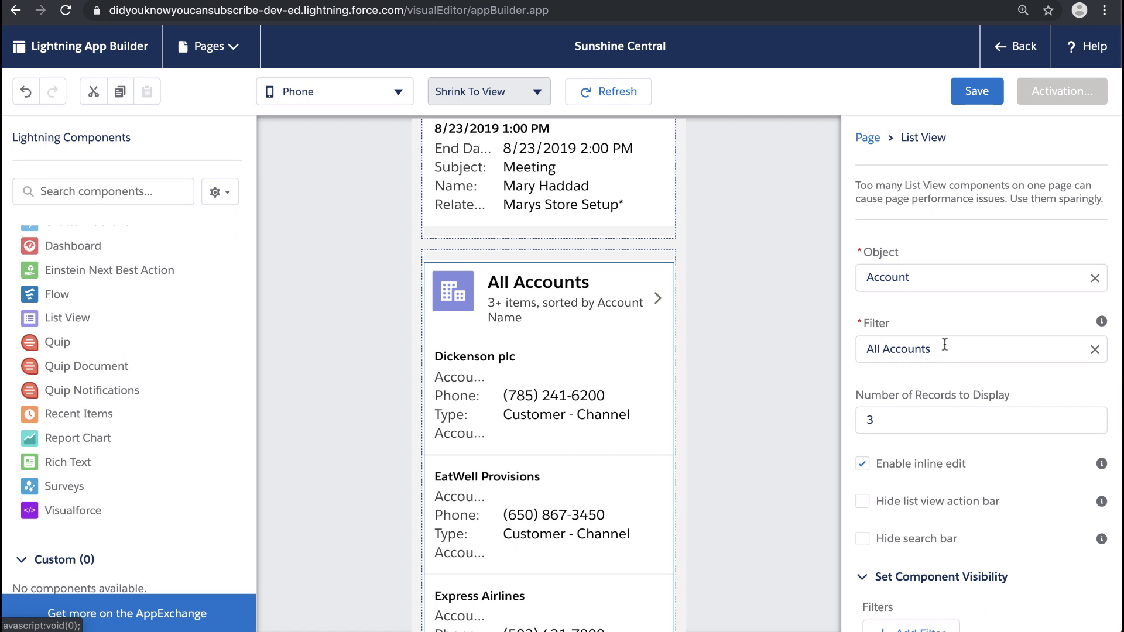
pyautogui.click(936, 277)
pyautogui.write('task')
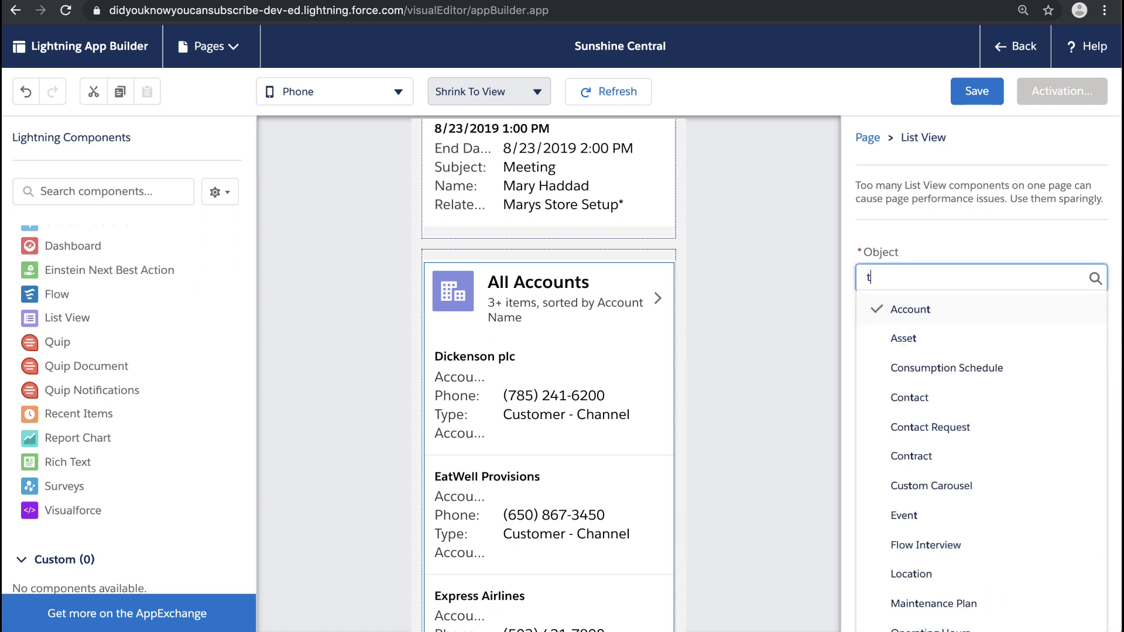
pyautogui.click(917, 343)
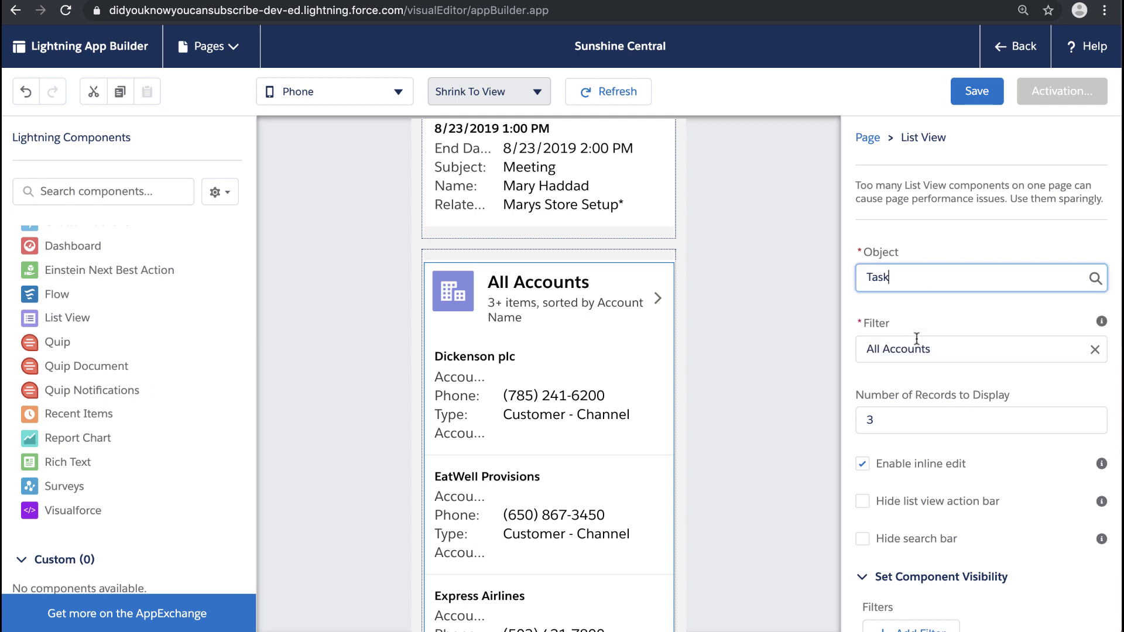
pyautogui.click(944, 350)
pyautogui.click(937, 445)
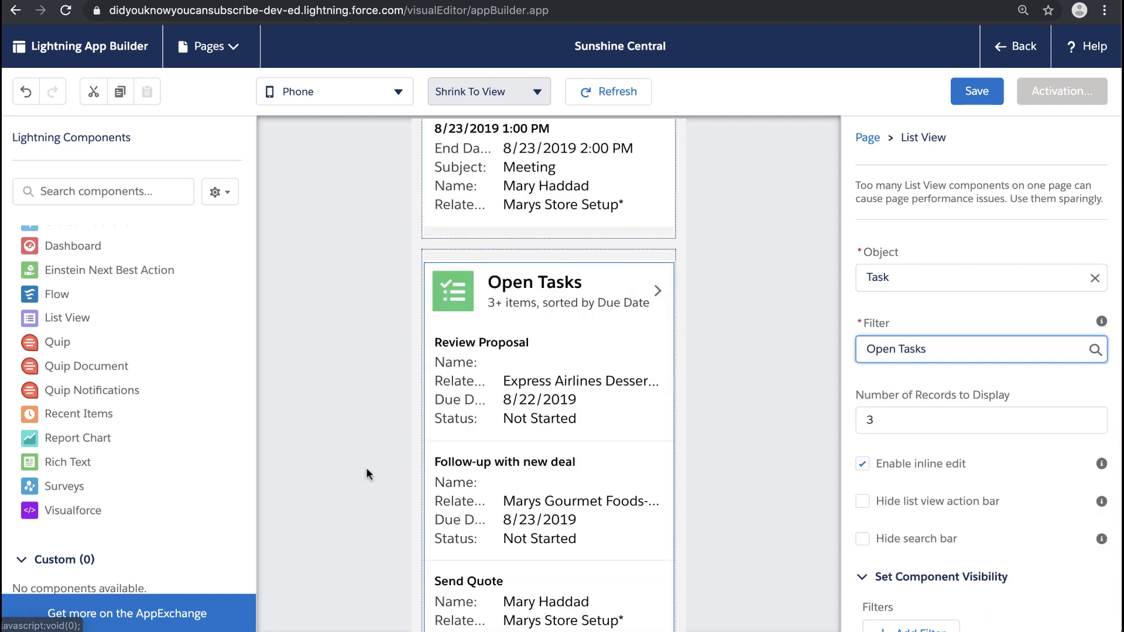
# Step: Add a Recent Items component directly below the Open Tasks list
pyautogui.scroll(-2, 456, 476)
pyautogui.scroll(-1, 455, 476)
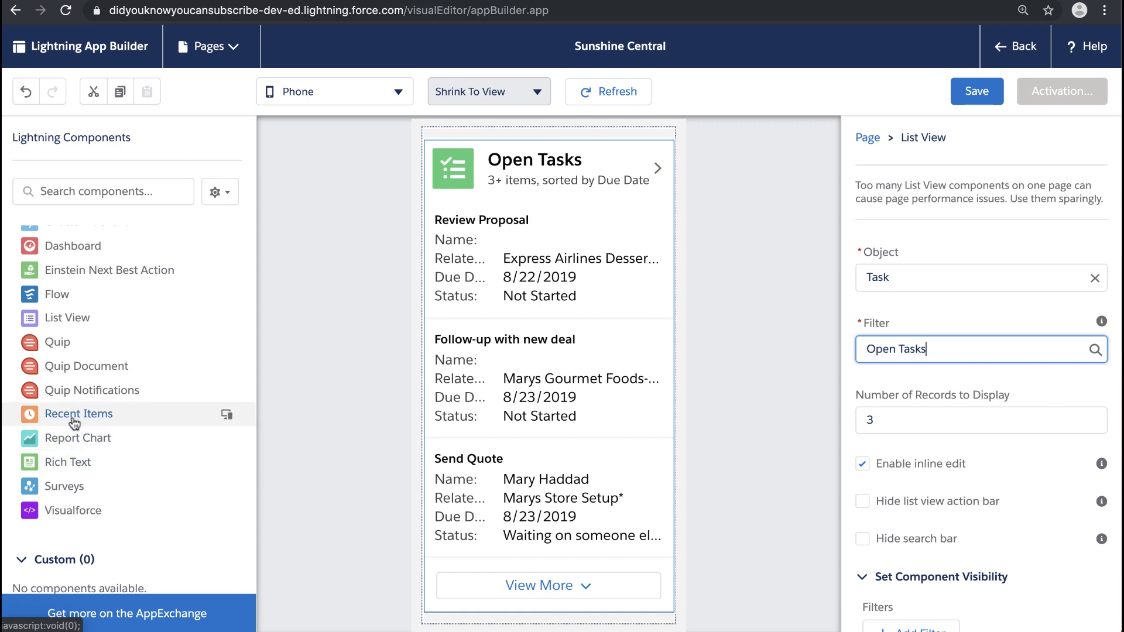
pyautogui.moveTo(73, 423); pyautogui.dragTo(486, 615)
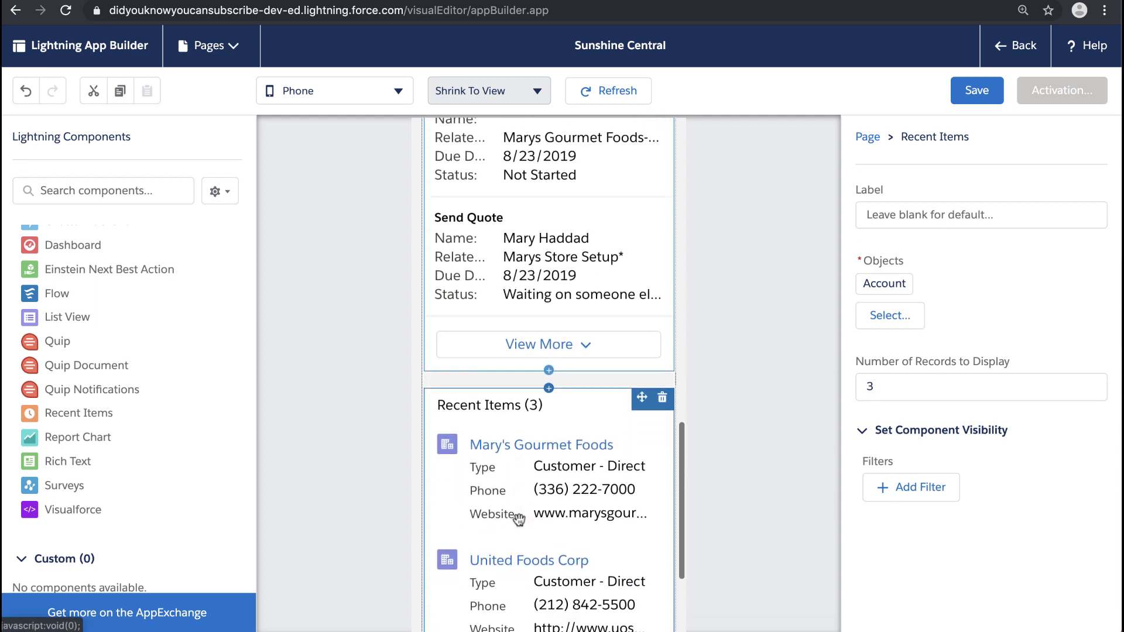
# Step: Add Opportunity and Project to the objects shown by the Recent Items component
pyautogui.click(890, 320)
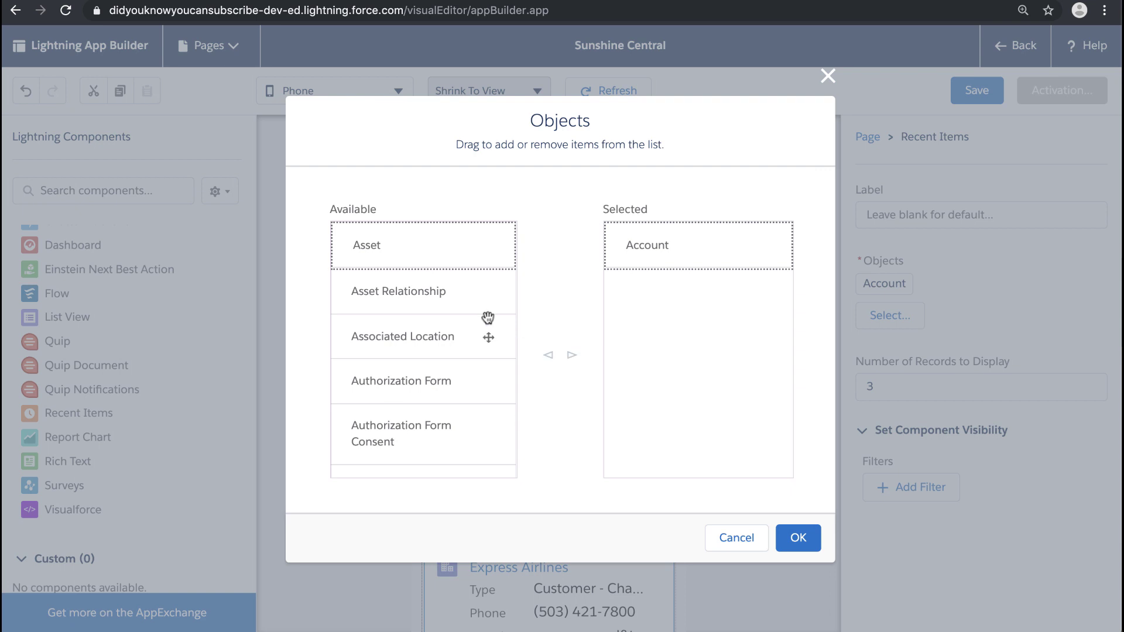
pyautogui.scroll(-10, 426, 354)
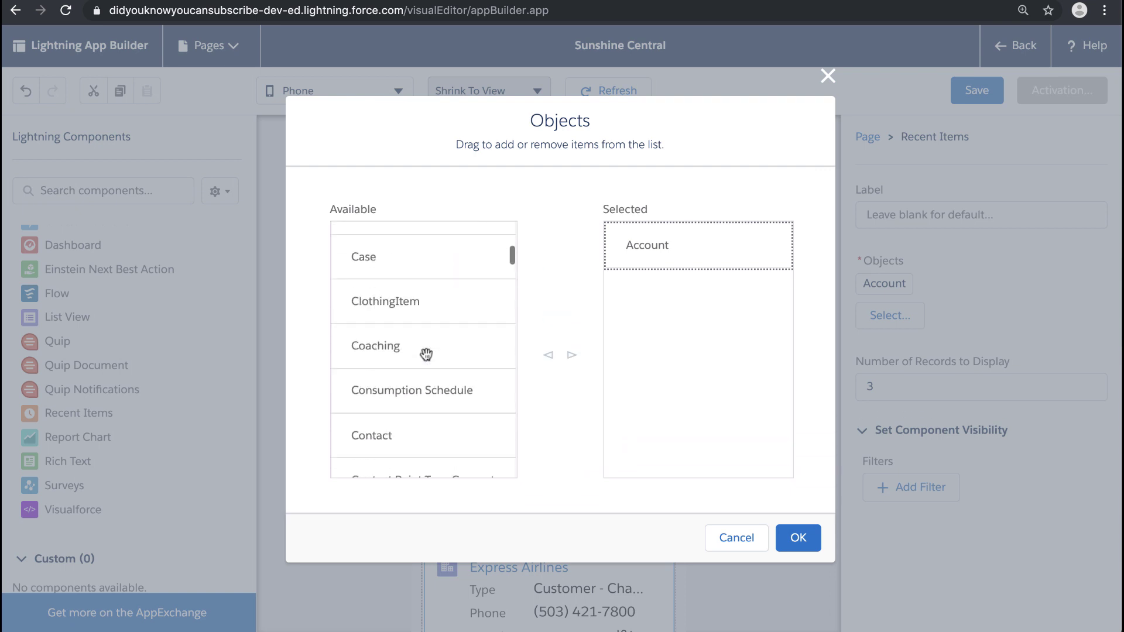
pyautogui.scroll(-7, 425, 354)
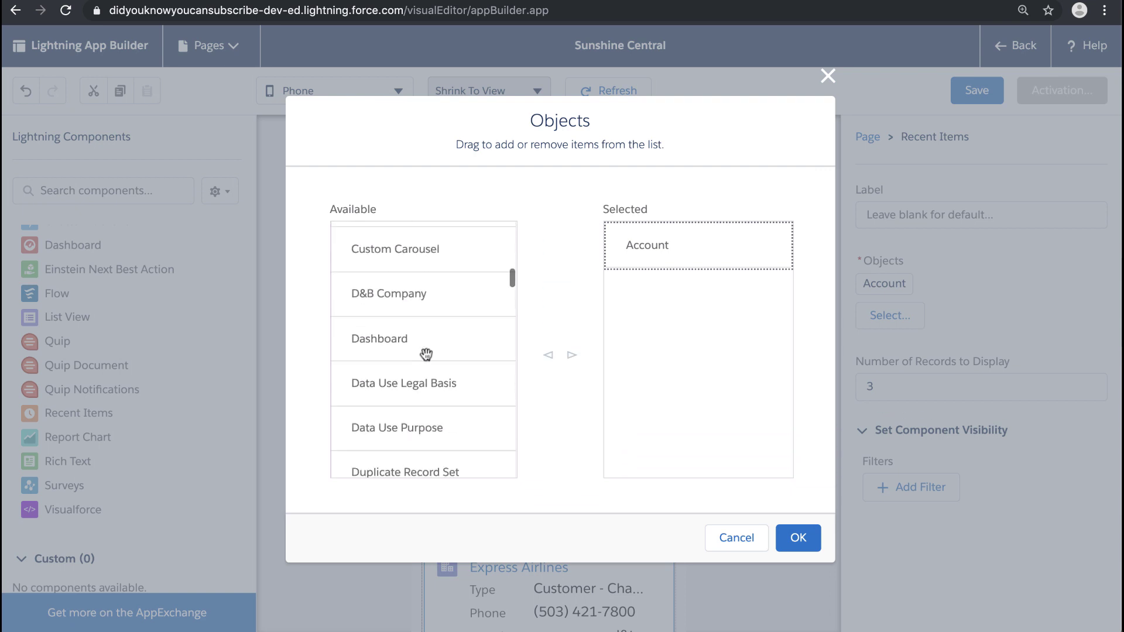
pyautogui.scroll(-10, 425, 354)
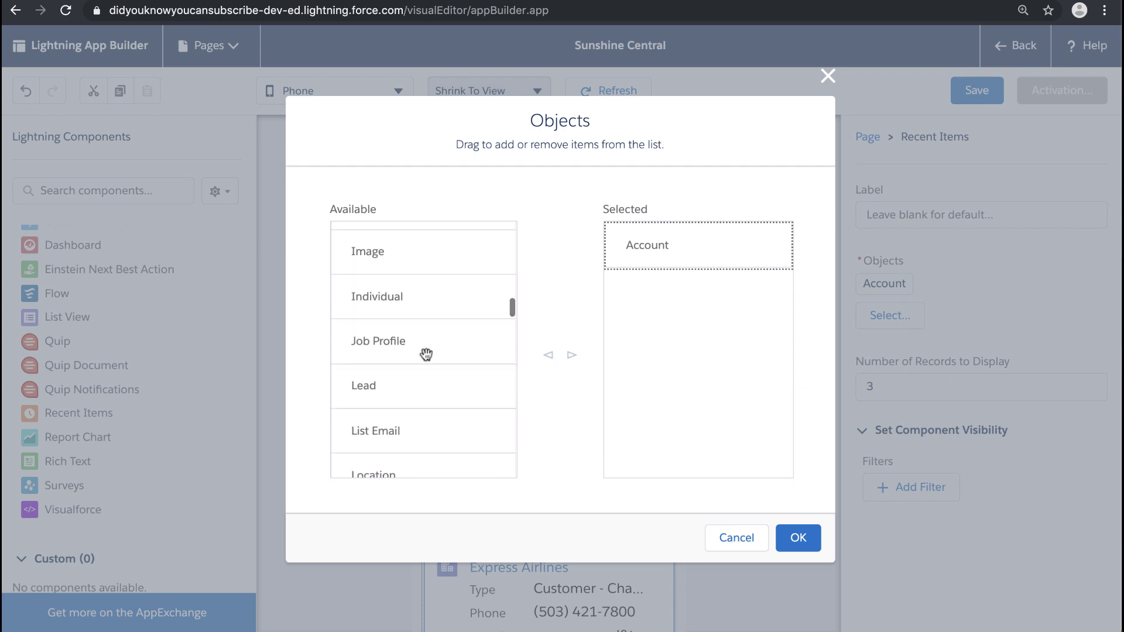
pyautogui.scroll(-10, 425, 354)
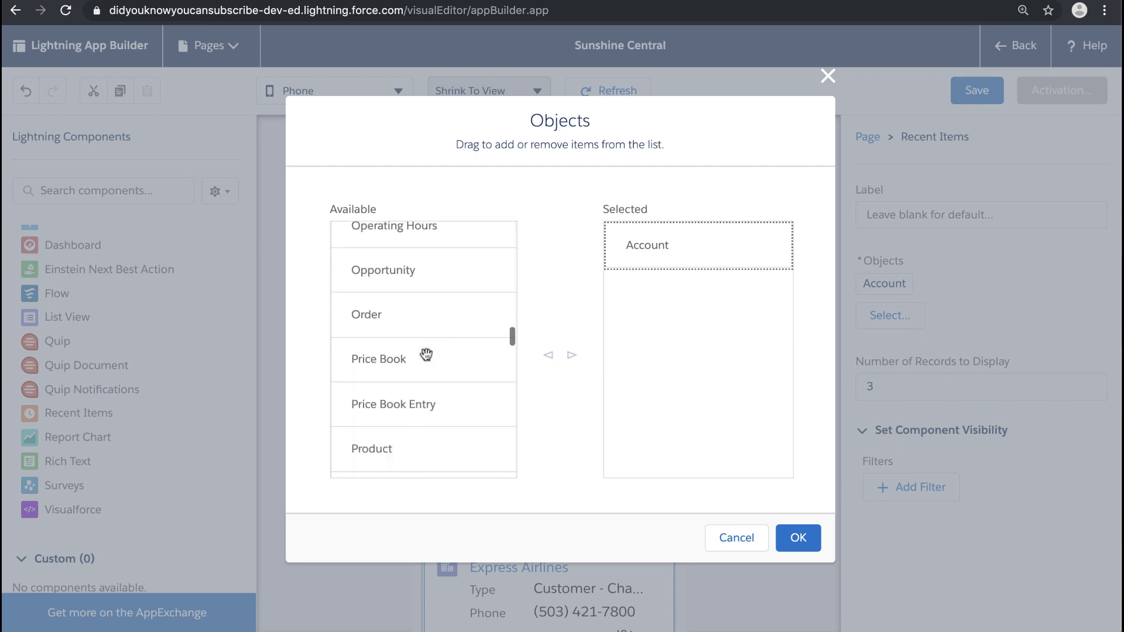
pyautogui.moveTo(440, 255); pyautogui.dragTo(693, 350)
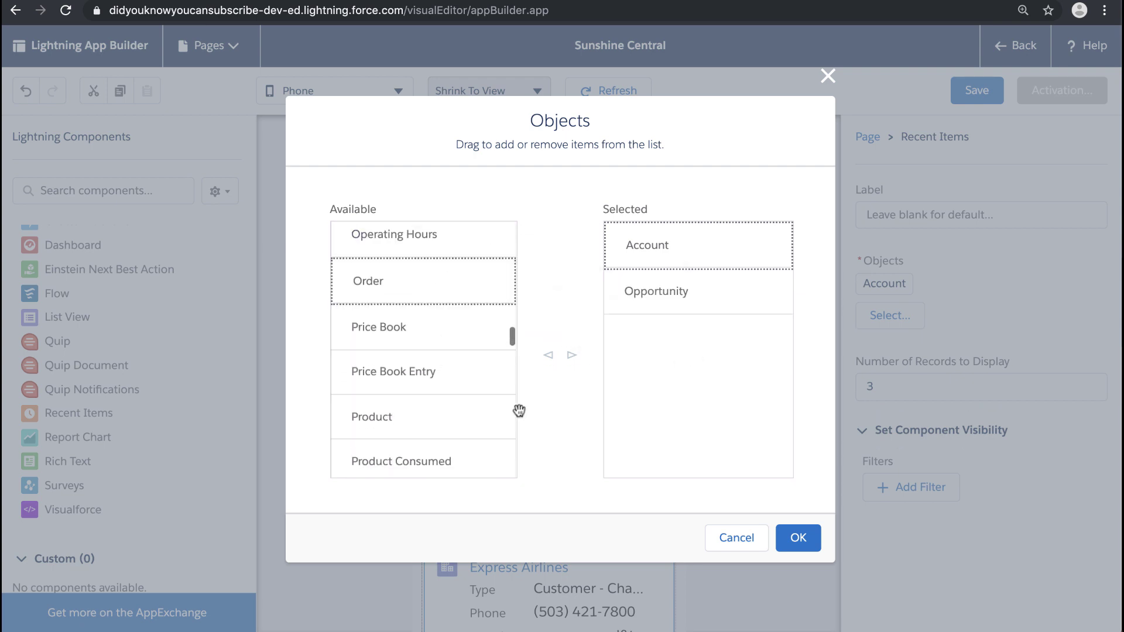
pyautogui.scroll(-5, 416, 424)
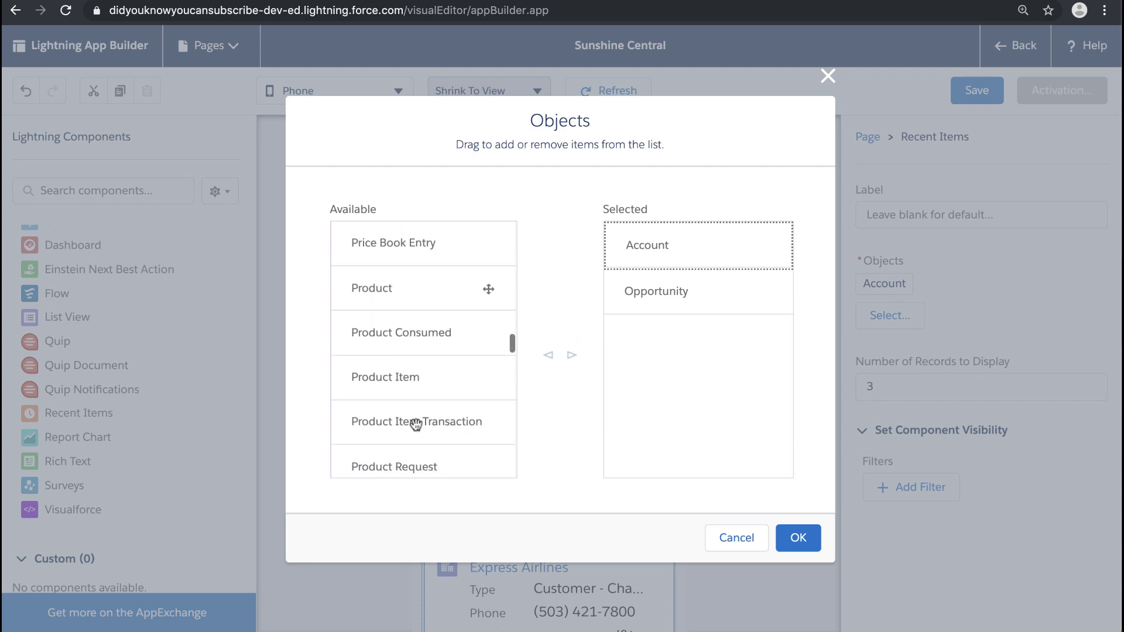
pyautogui.scroll(-3, 417, 424)
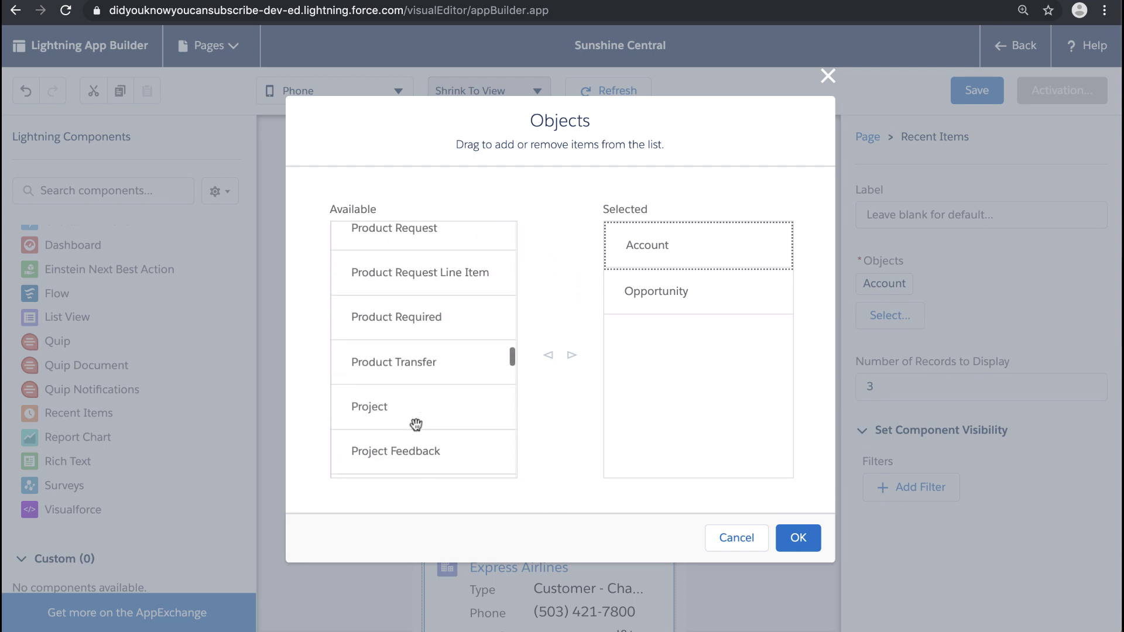
pyautogui.moveTo(416, 404); pyautogui.dragTo(683, 398)
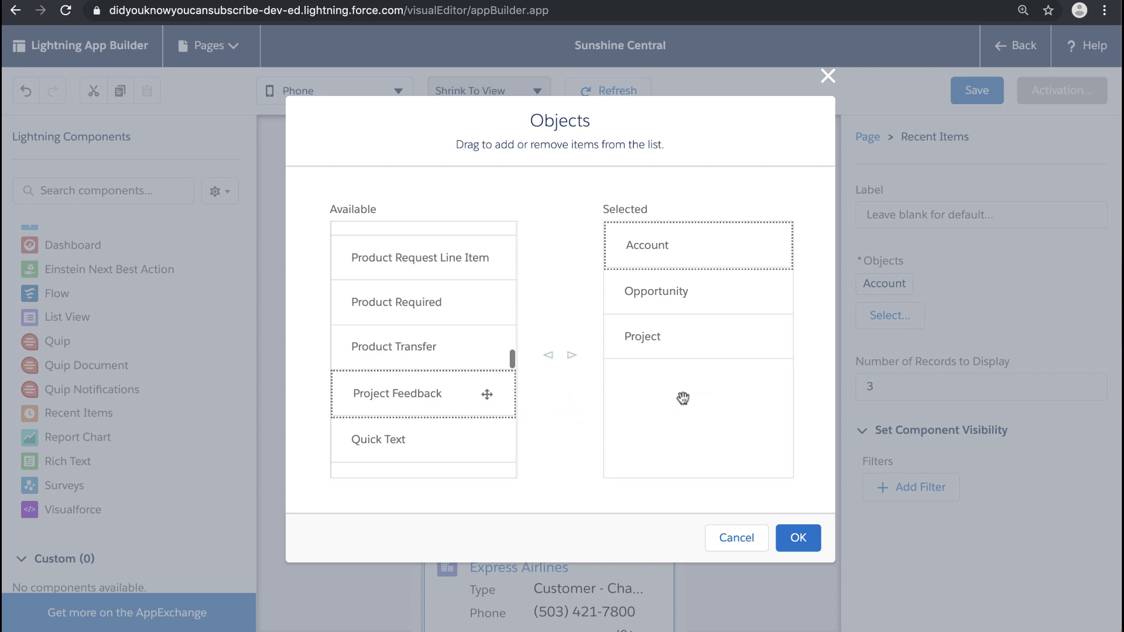
pyautogui.click(792, 536)
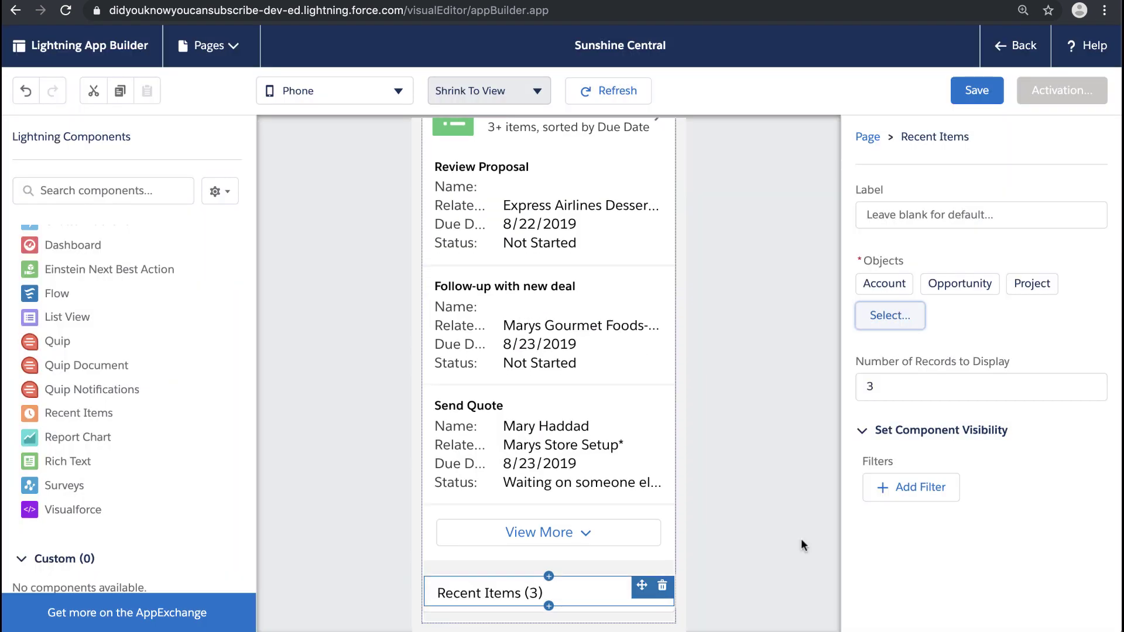
# Step: Add the Log a Call, New Case, New Event and New Task actions to the Sunshine Central page's properties
pyautogui.scroll(15, 517, 495)
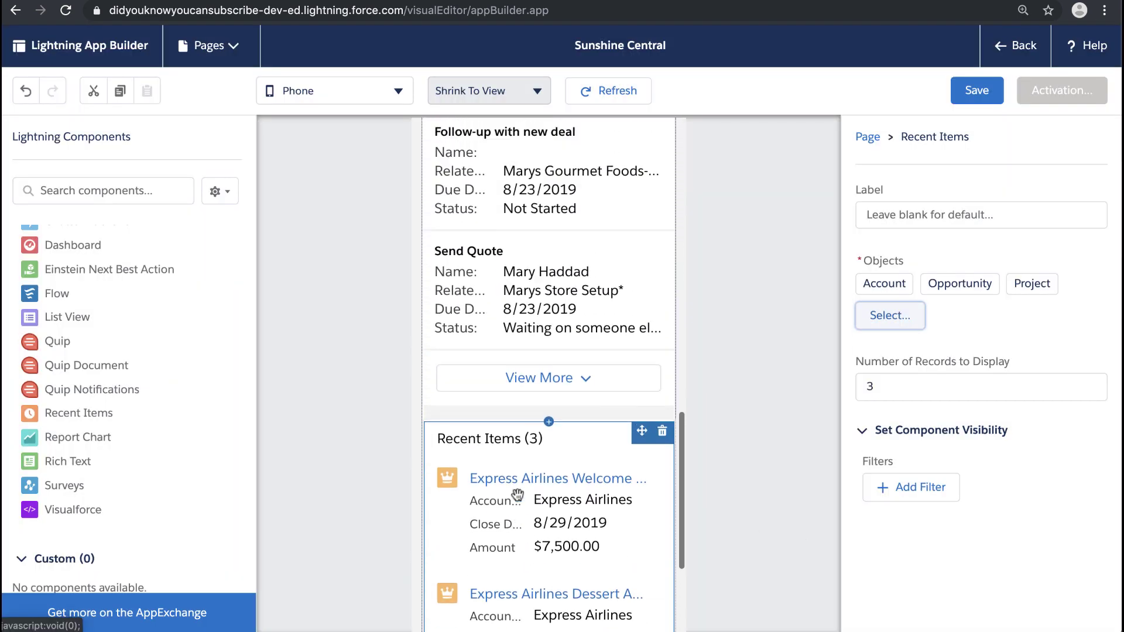
pyautogui.scroll(6, 517, 496)
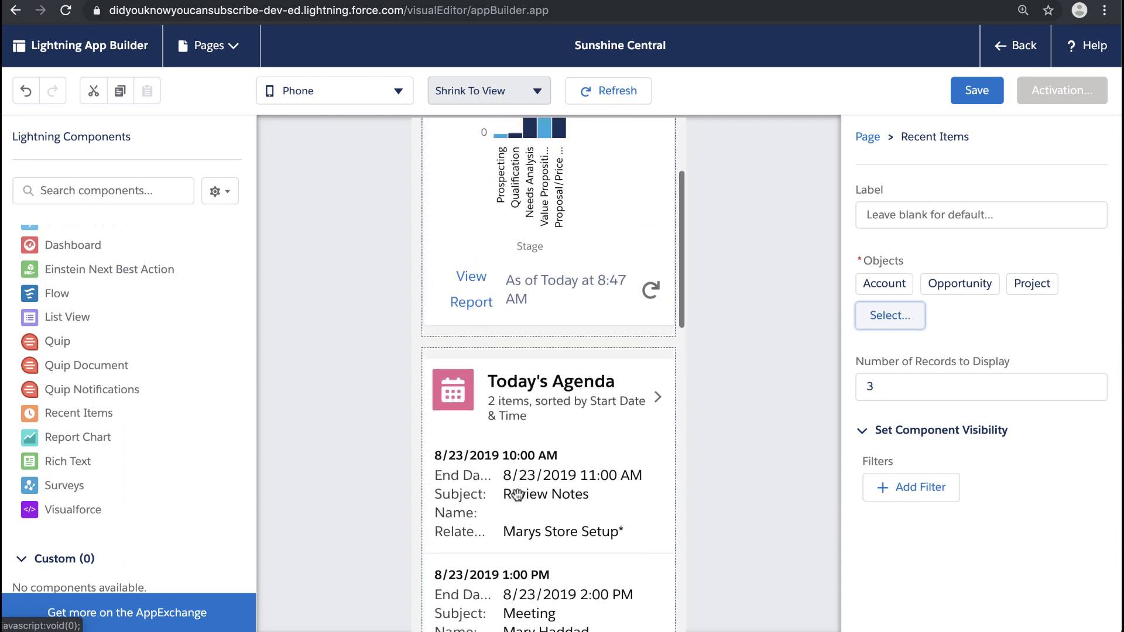
pyautogui.click(866, 138)
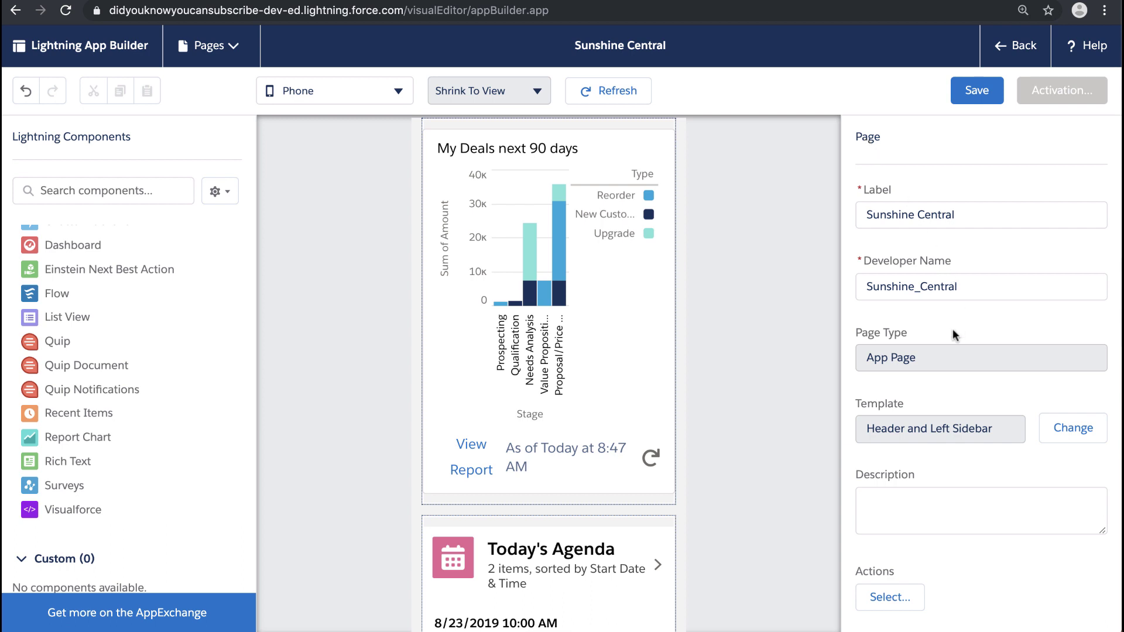
pyautogui.scroll(-1, 953, 329)
pyautogui.click(903, 592)
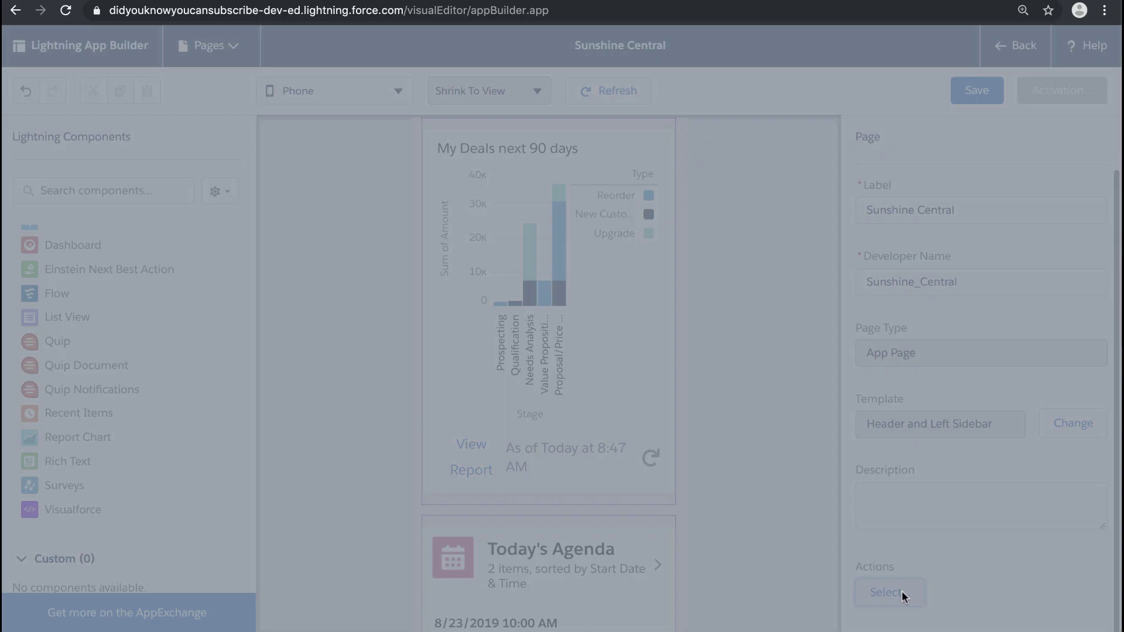
pyautogui.moveTo(438, 255); pyautogui.dragTo(648, 278)
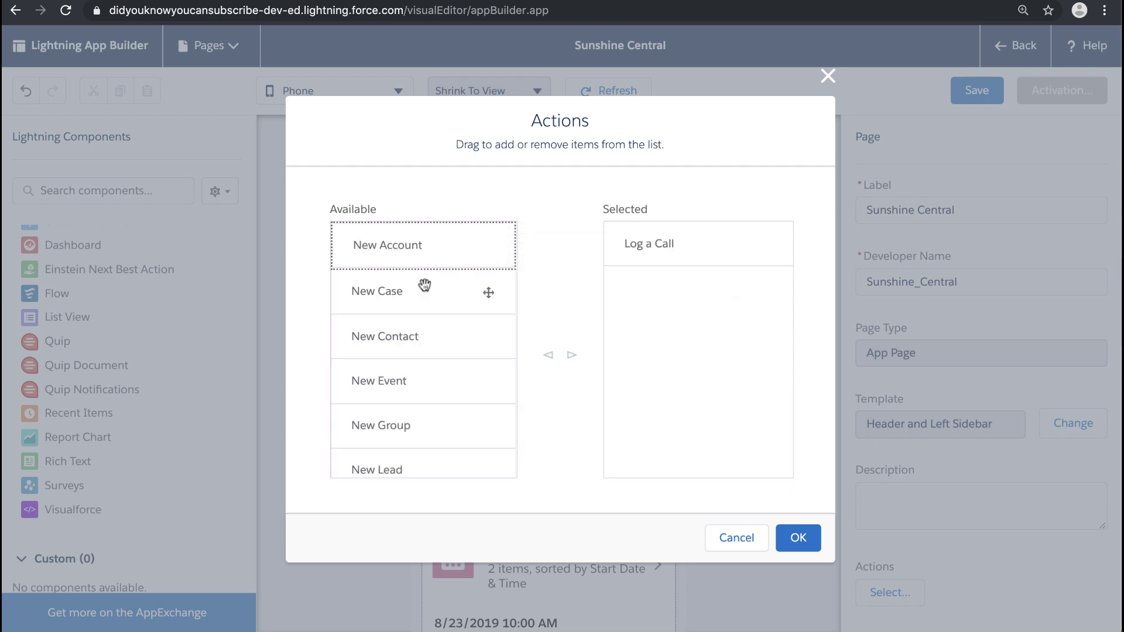
pyautogui.moveTo(424, 285); pyautogui.dragTo(670, 296)
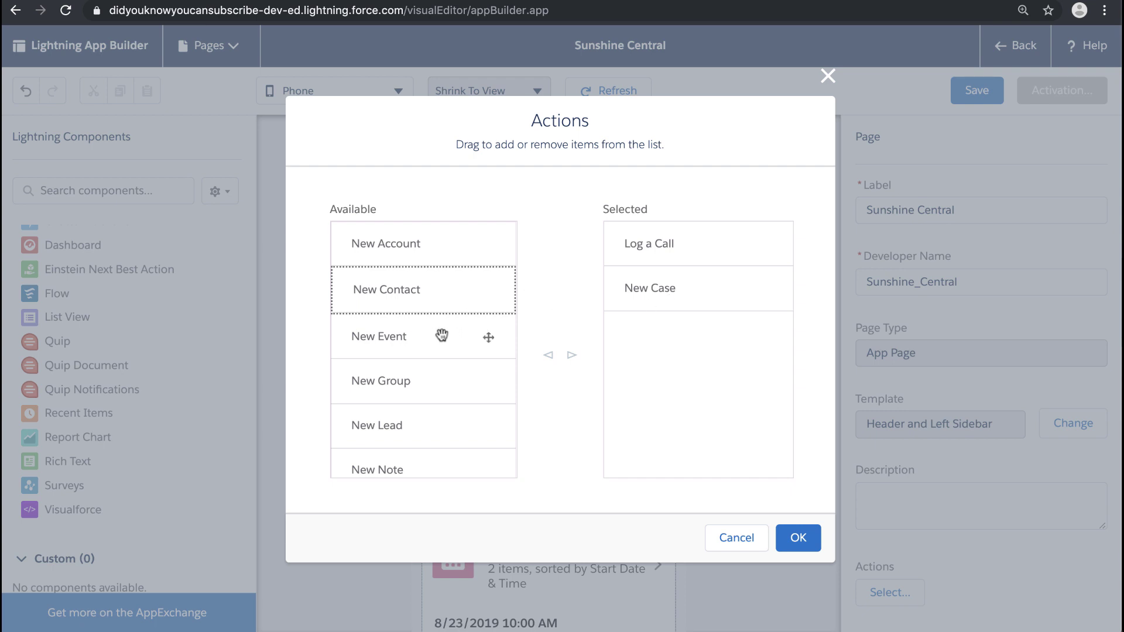
pyautogui.scroll(-1, 425, 339)
pyautogui.moveTo(422, 321); pyautogui.dragTo(663, 360)
pyautogui.scroll(-3, 413, 398)
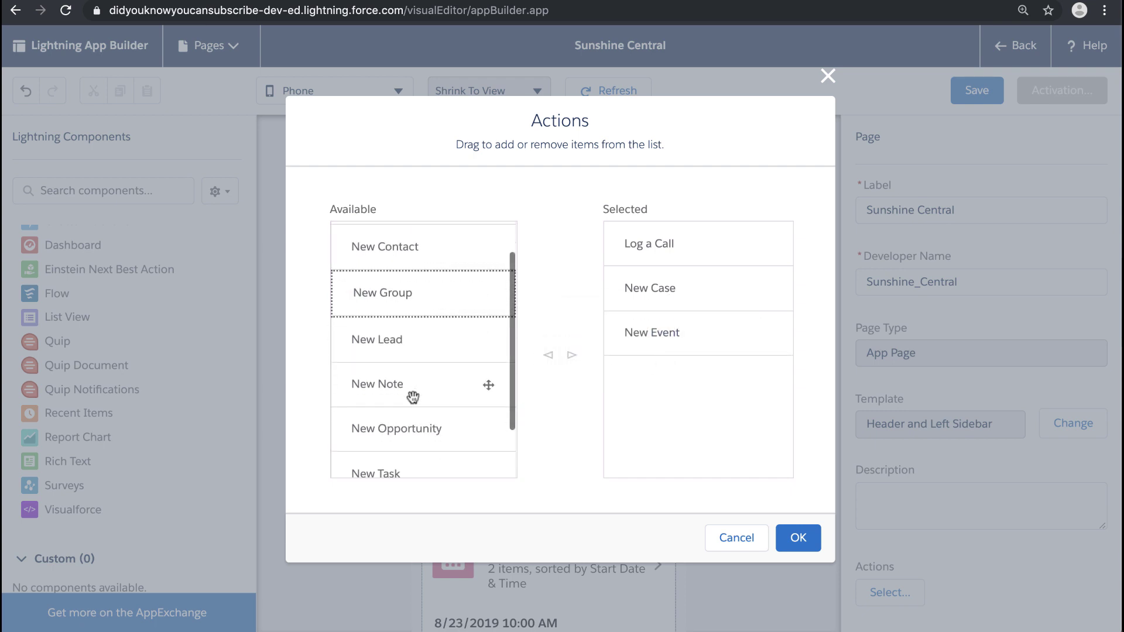
pyautogui.moveTo(412, 417); pyautogui.dragTo(670, 433)
pyautogui.click(797, 536)
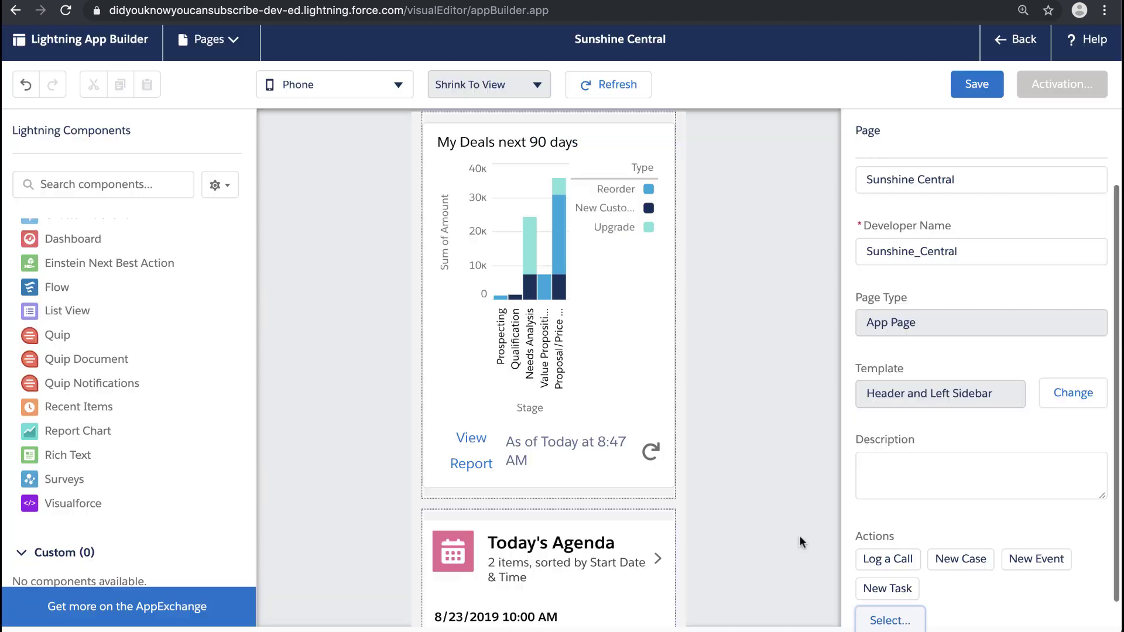
# Step: Save the page, start its activation and choose the orange sun as its icon
pyautogui.click(968, 94)
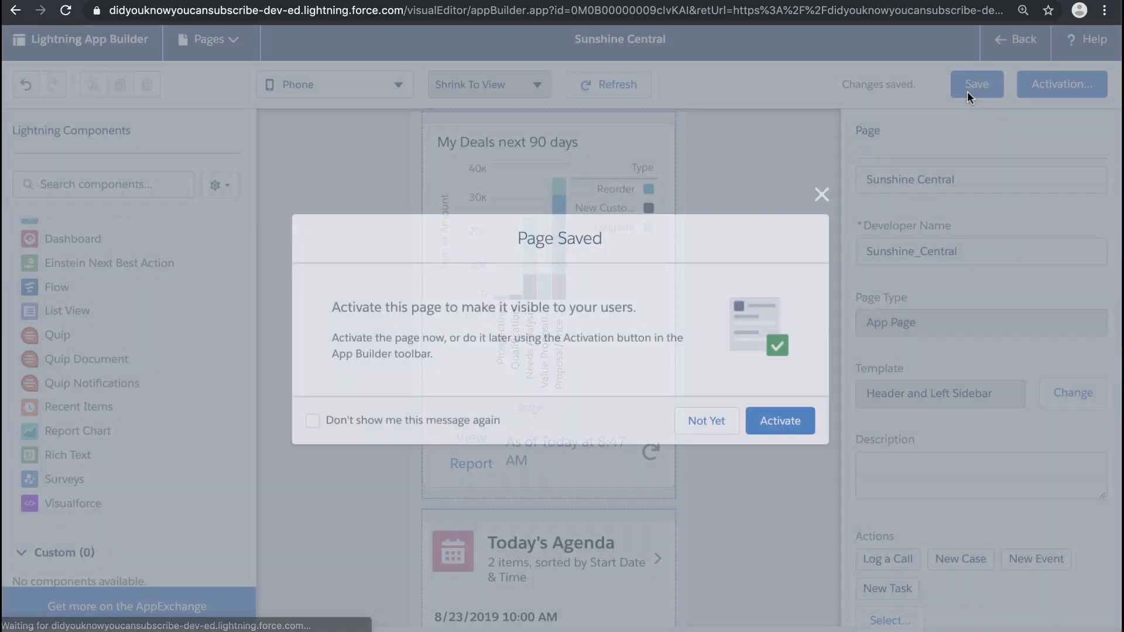
pyautogui.click(788, 423)
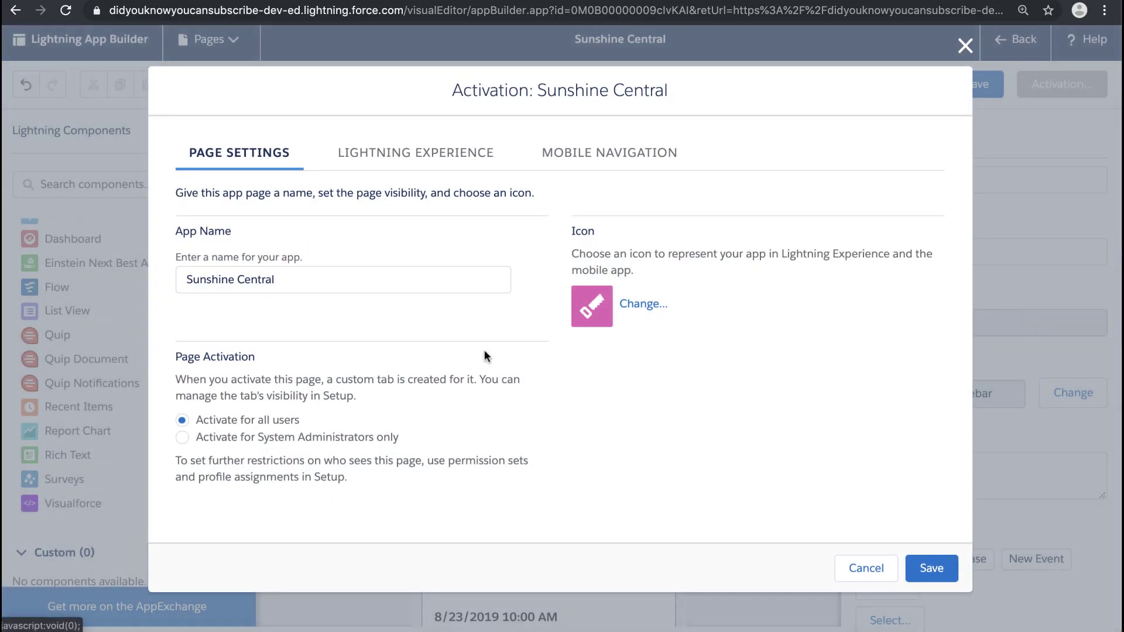
pyautogui.click(640, 311)
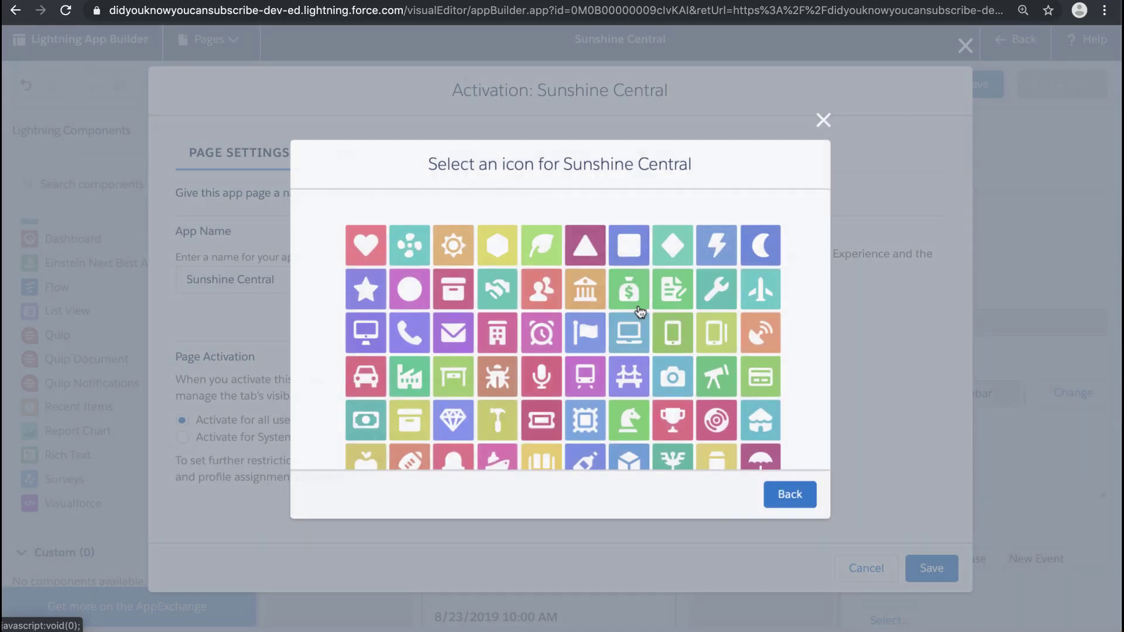
pyautogui.click(460, 249)
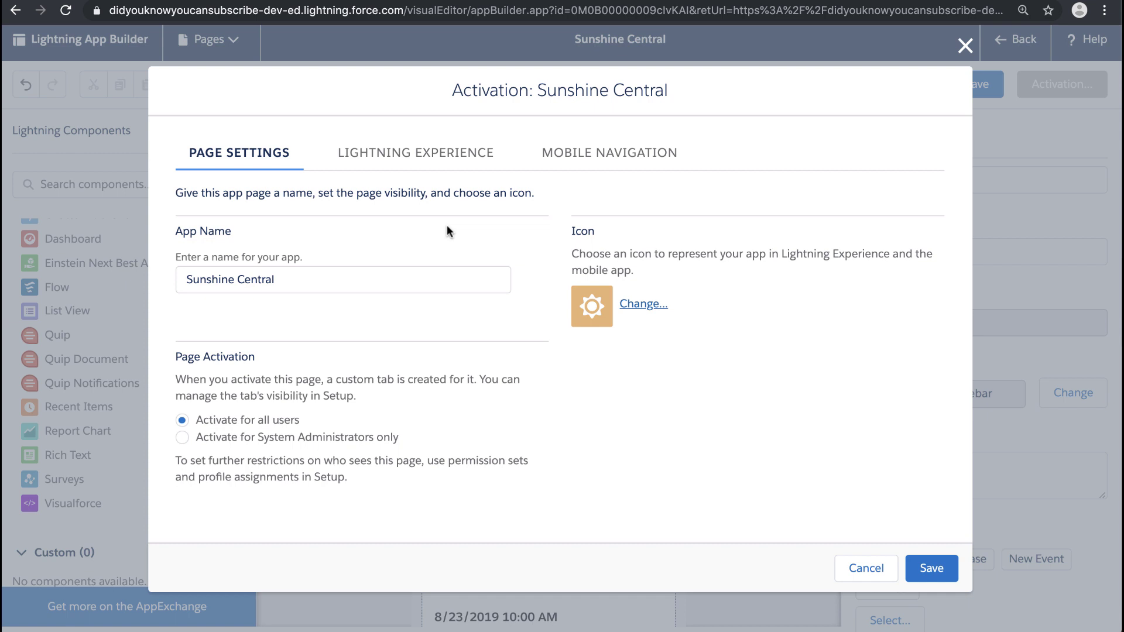
# Step: Add the page to the mobile navigation menu directly below Einstein Assistant and save the activation
pyautogui.click(412, 150)
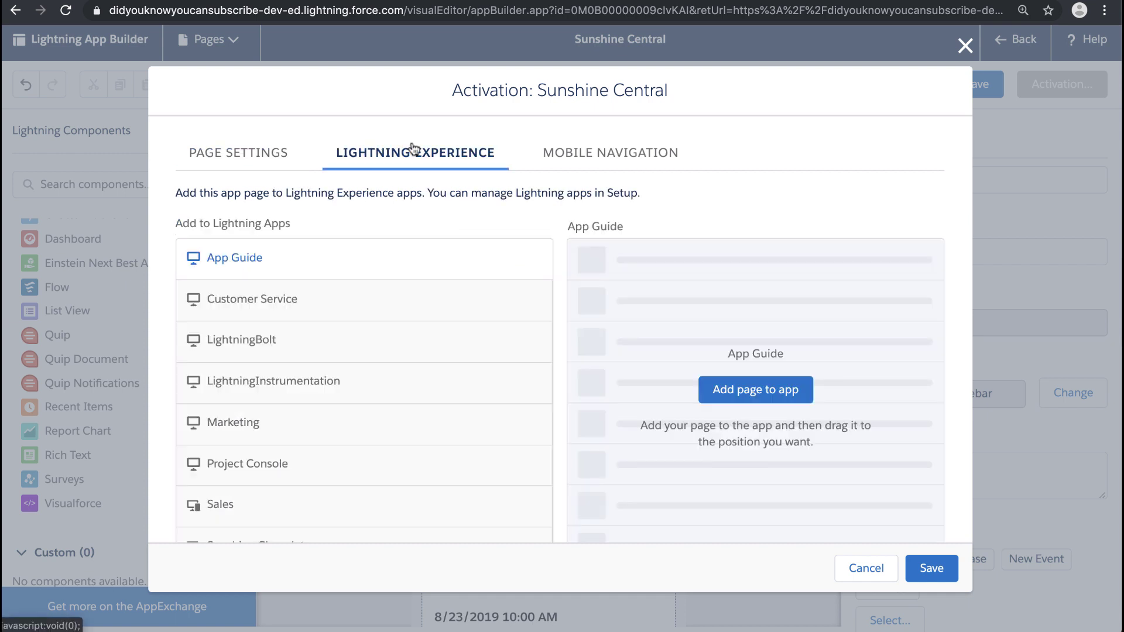
pyautogui.click(619, 159)
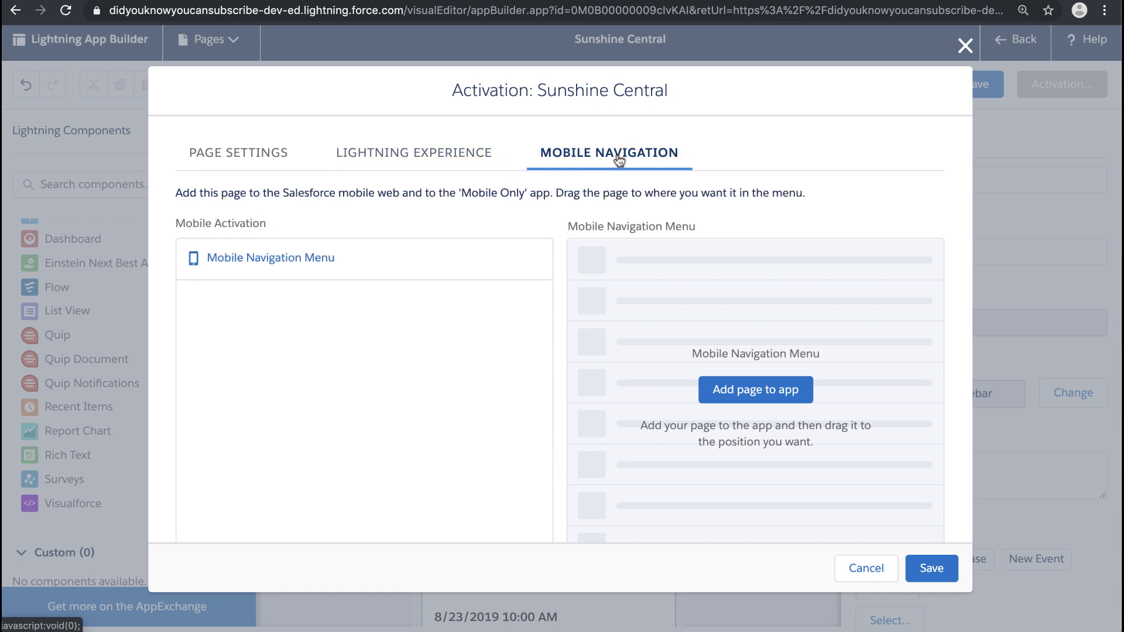
pyautogui.click(756, 390)
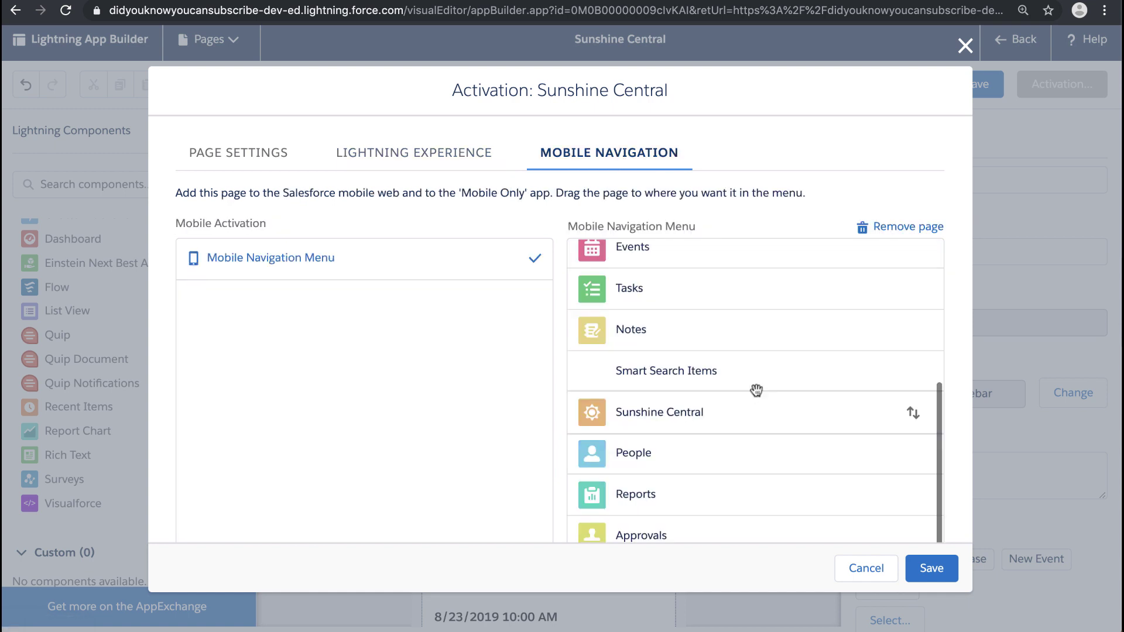
pyautogui.moveTo(760, 415); pyautogui.dragTo(757, 284)
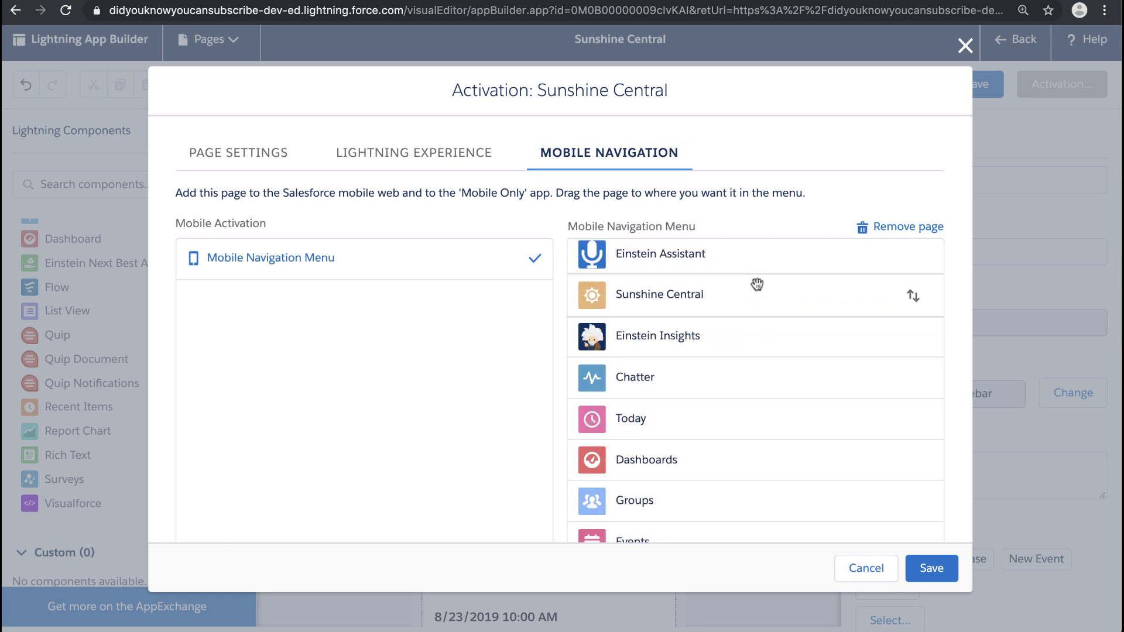
pyautogui.click(932, 568)
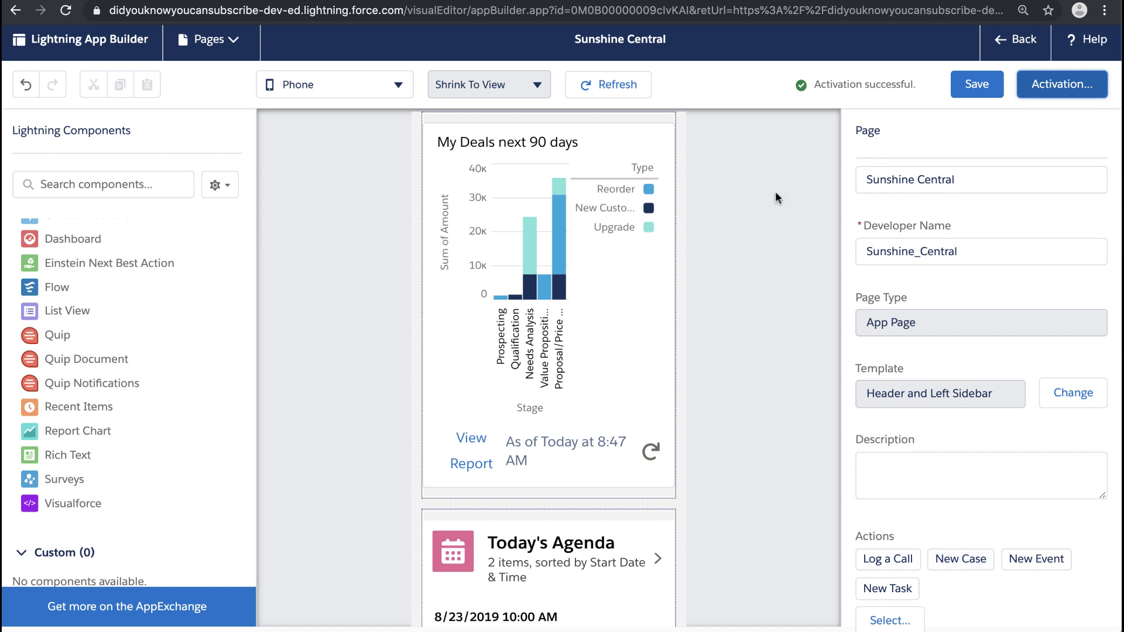
# Step: Leave the page builder, search Setup for "app man" and open the App Manager's list of apps
pyautogui.click(1023, 41)
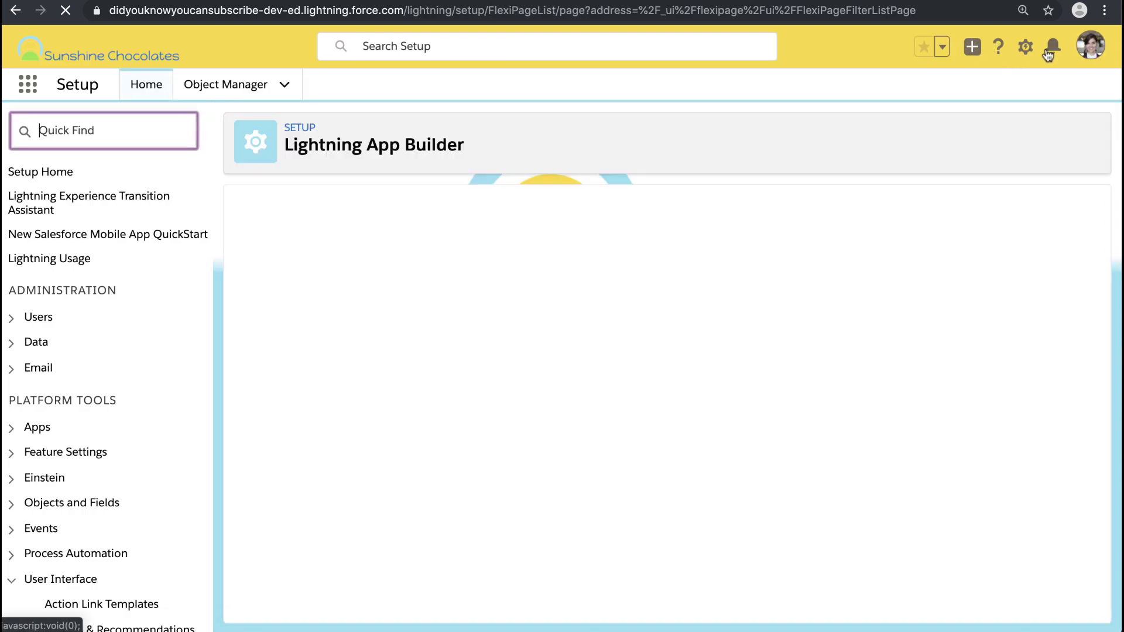
pyautogui.click(138, 129)
pyautogui.write('app man')
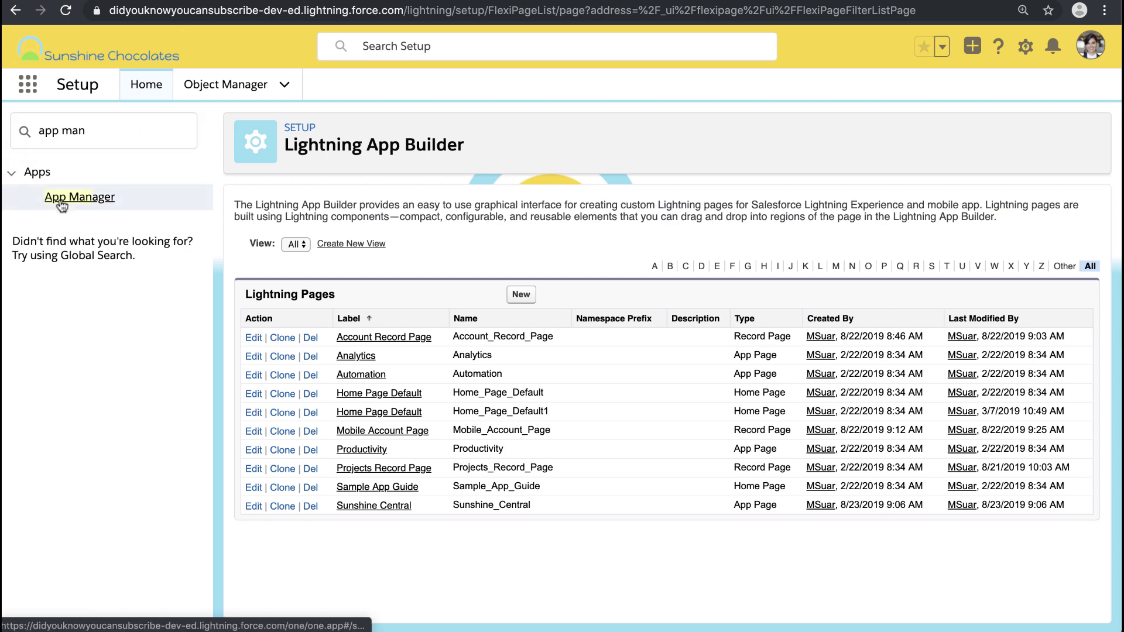
pyautogui.click(62, 203)
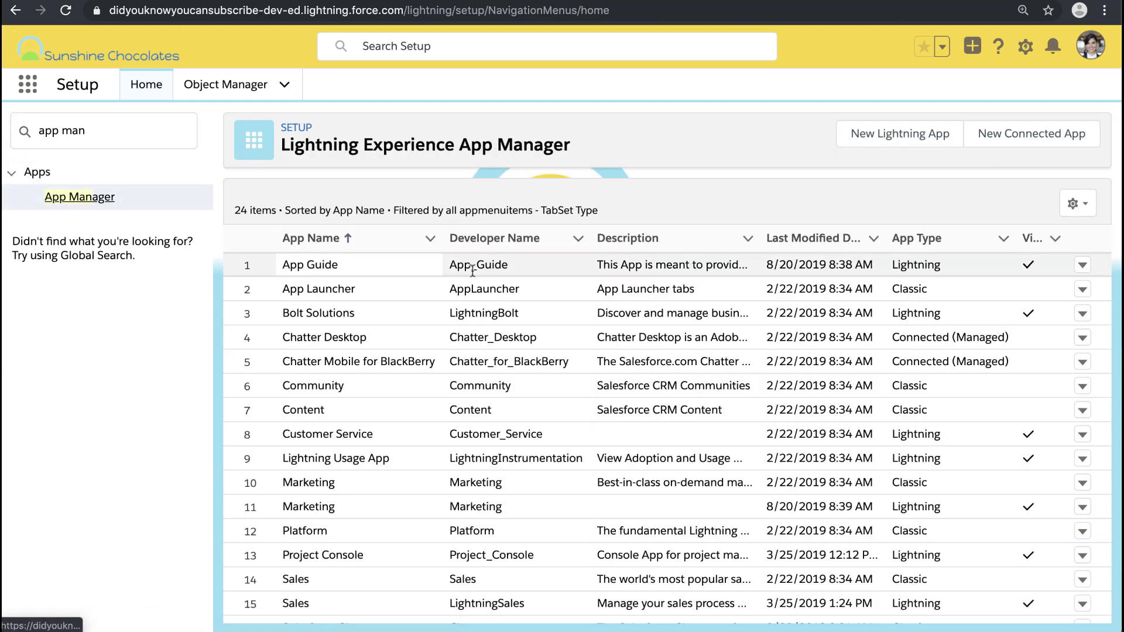
pyautogui.scroll(-4, 718, 431)
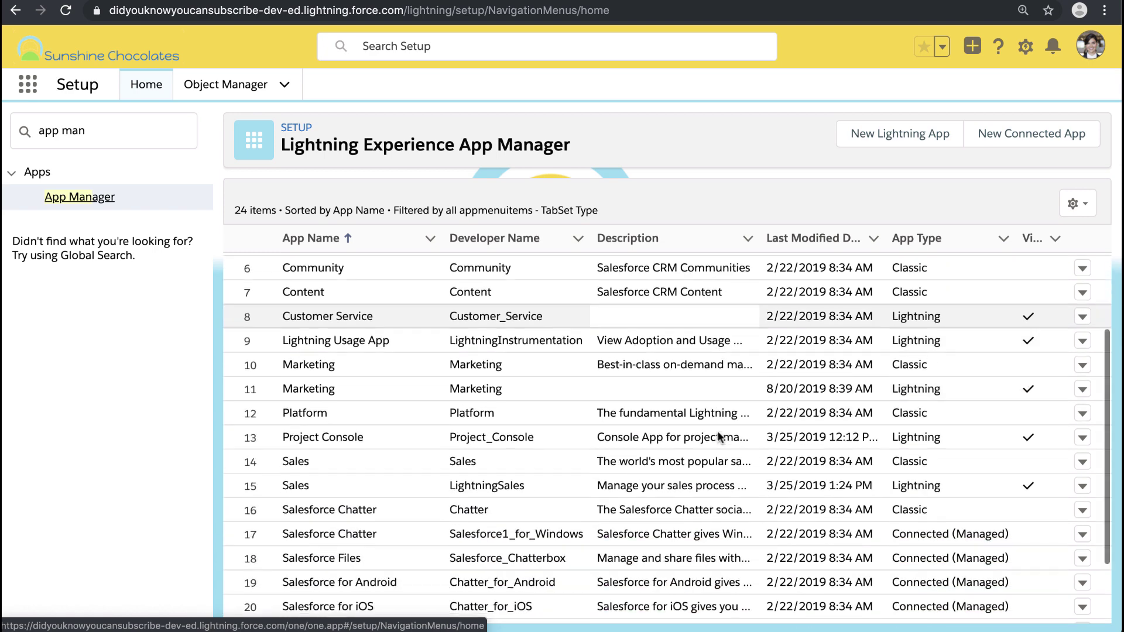
# Step: Start a new Lightning app and name it My Sunshine App, accepting the developer name My_Sunshine_App
pyautogui.click(912, 135)
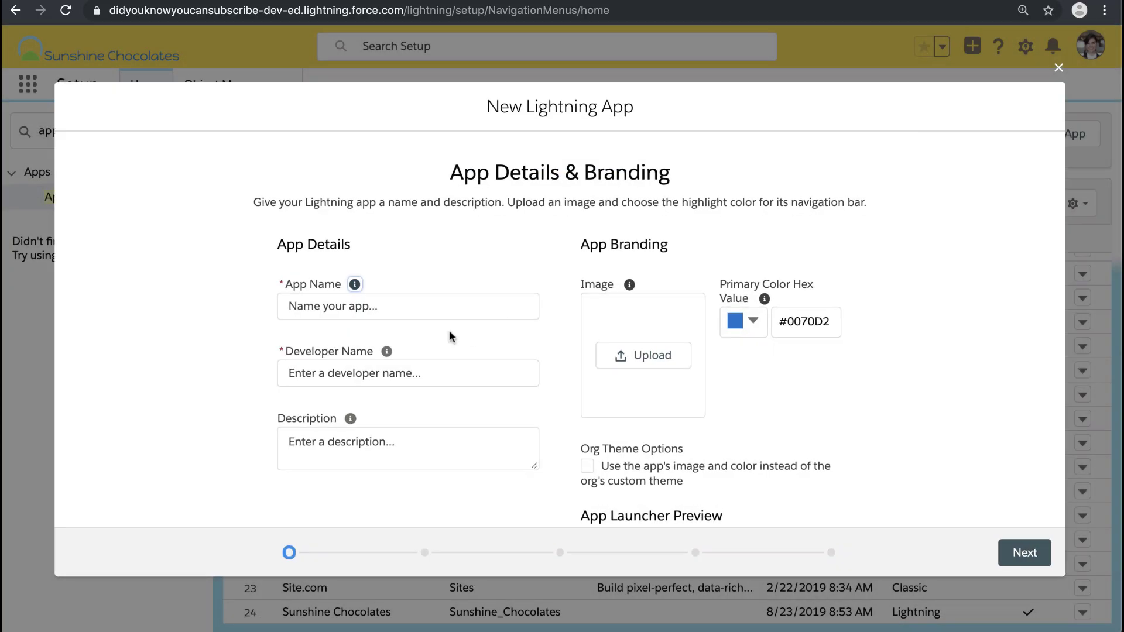
pyautogui.click(436, 311)
pyautogui.write('My Sunshine App')
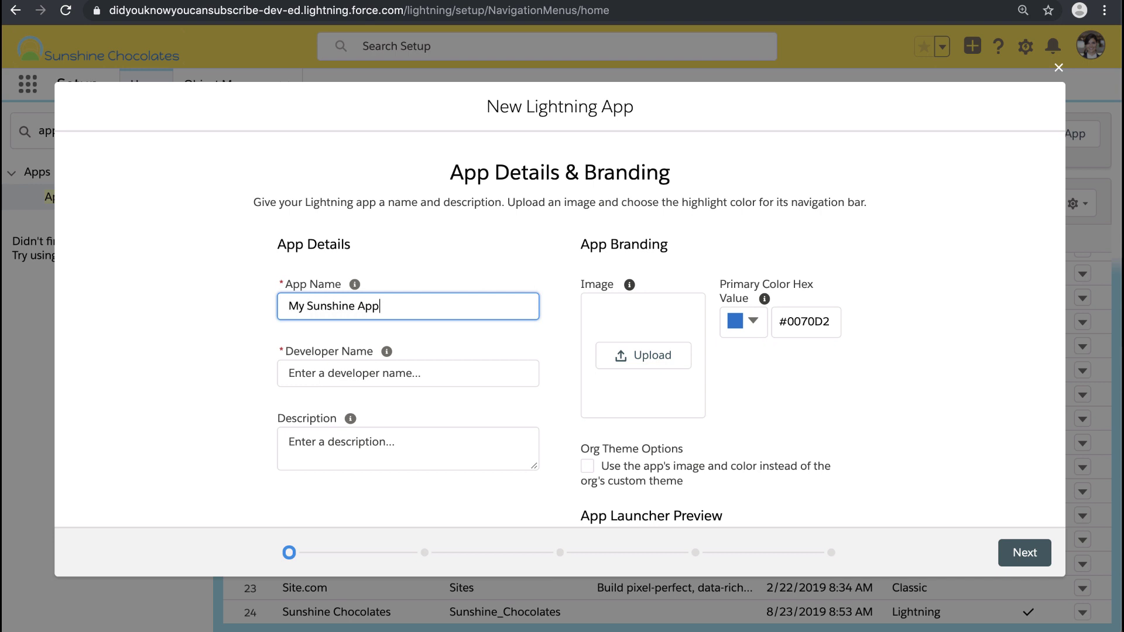
pyautogui.press('Tab')
# Step: Describe the app as "Mobile optimized lightning app. Personalize this app on desktop with your favorite tabs, and then use on Mobile!"
pyautogui.click(410, 442)
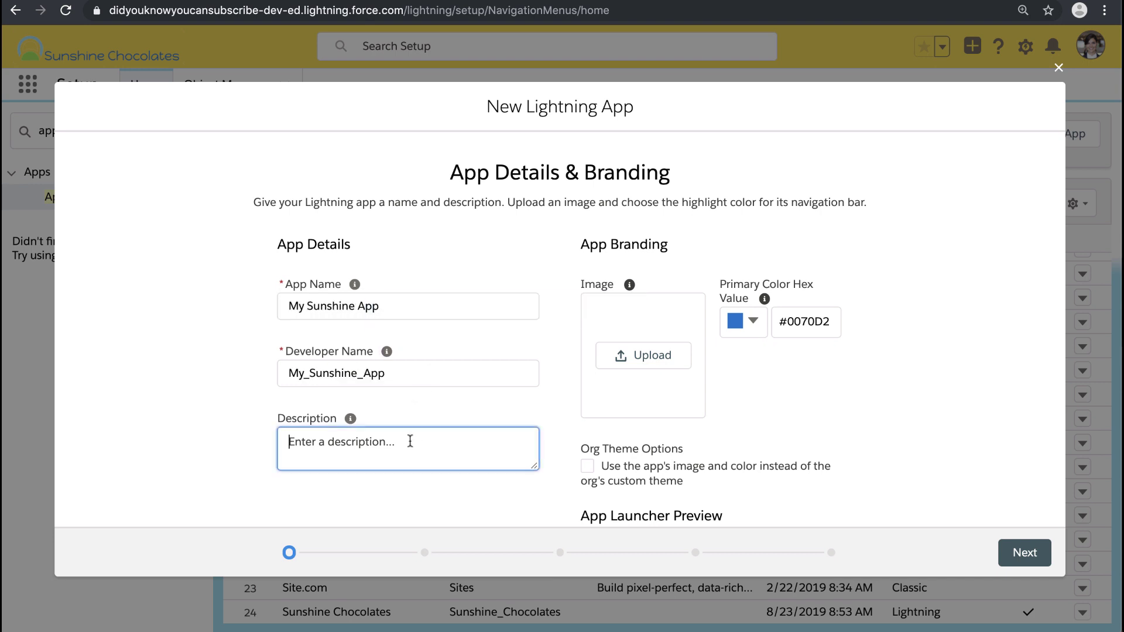
pyautogui.write('Mobile optimized')
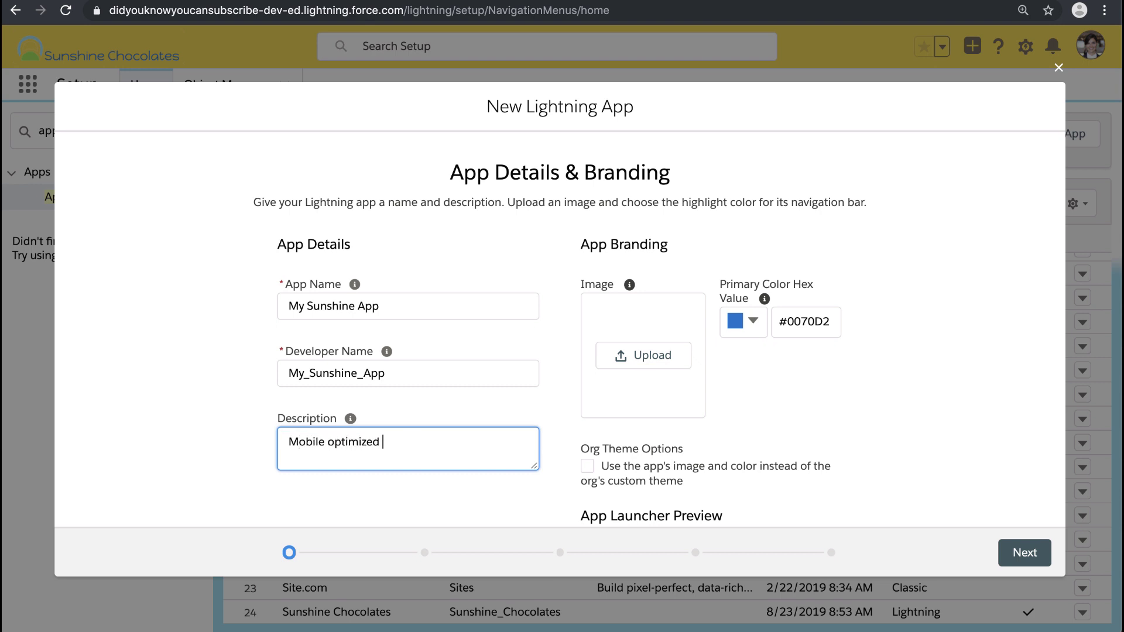
pyautogui.write(' lightning app')
pyautogui.press('BackSpace')
pyautogui.press('BackSpace')
pyautogui.write('Personalize this app o')
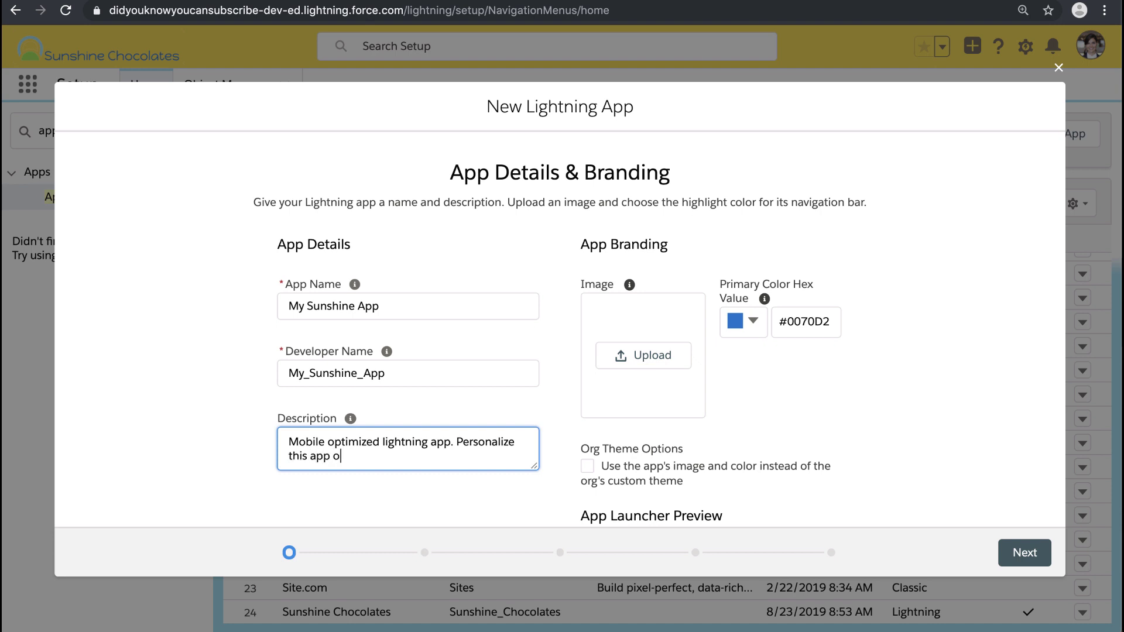
pyautogui.write('n desktop with your favorite tabs, and the')
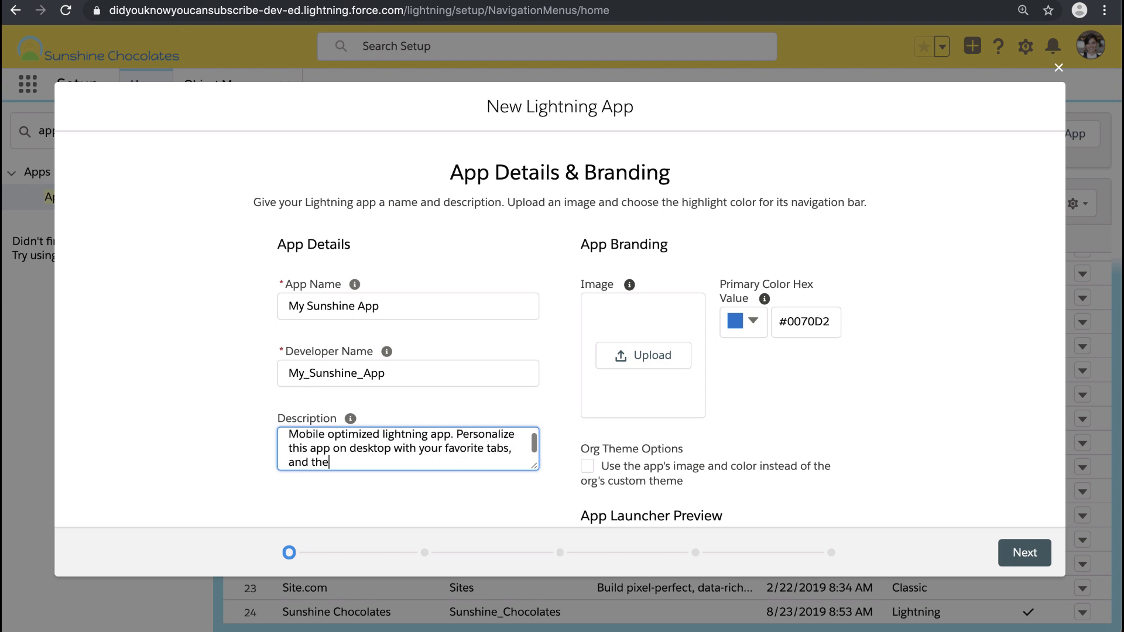
pyautogui.write('n use on Mobile!')
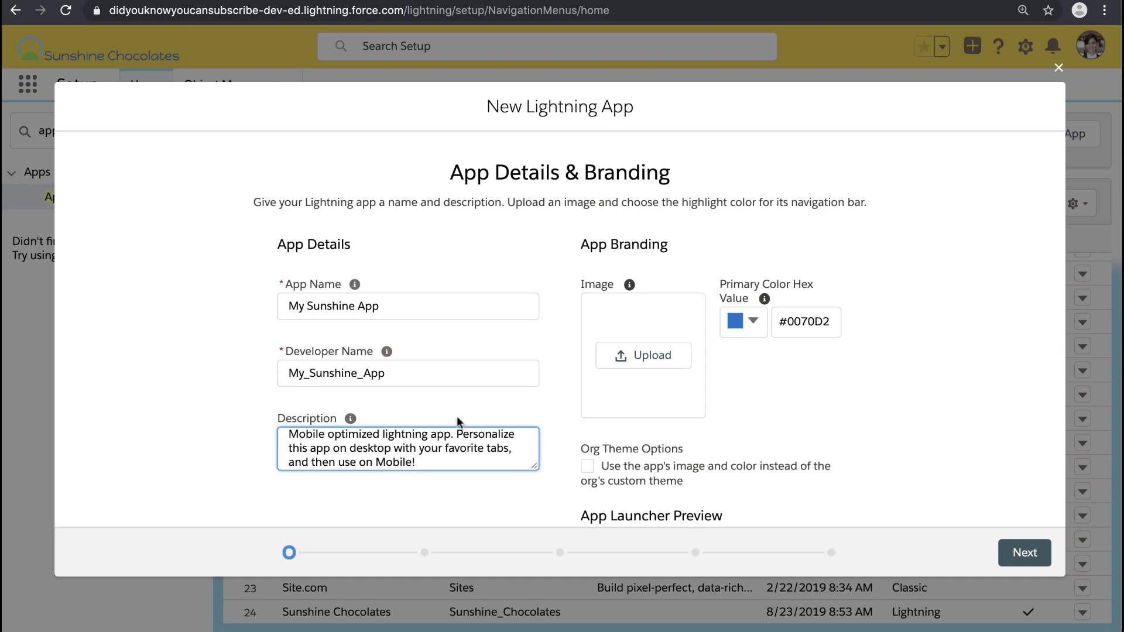
pyautogui.scroll(-3, 842, 469)
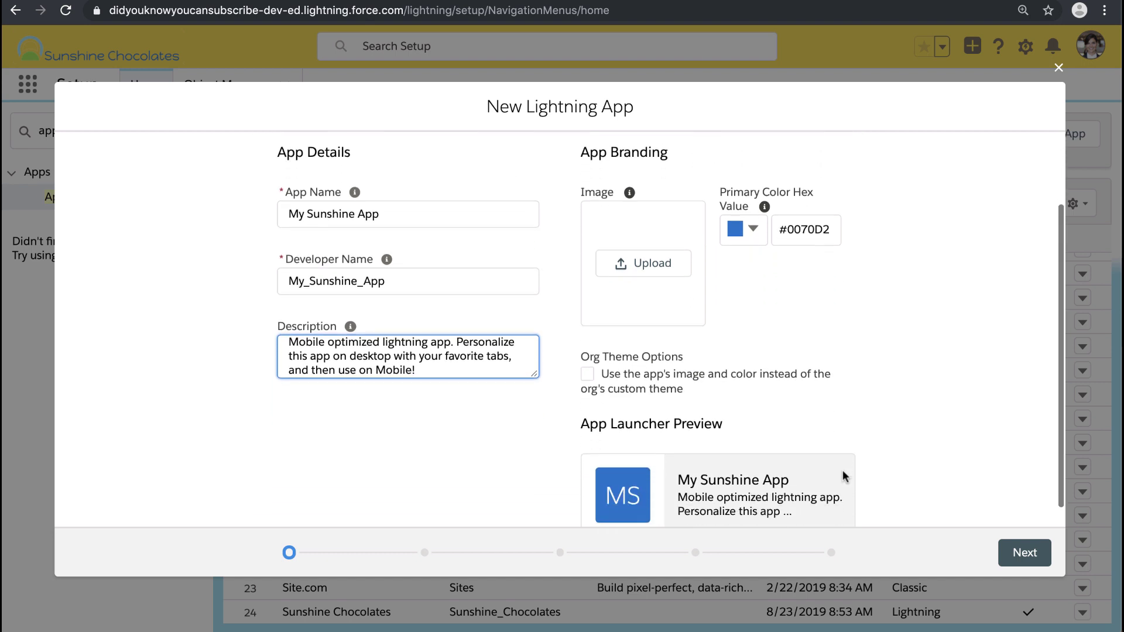
pyautogui.scroll(-1, 842, 470)
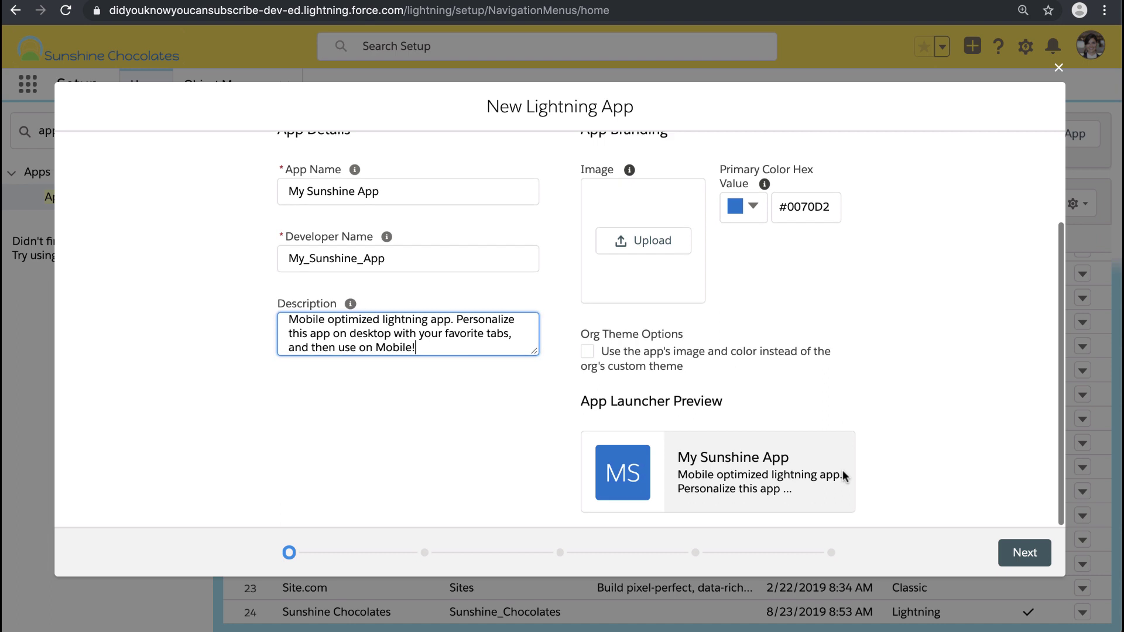
pyautogui.click(1019, 557)
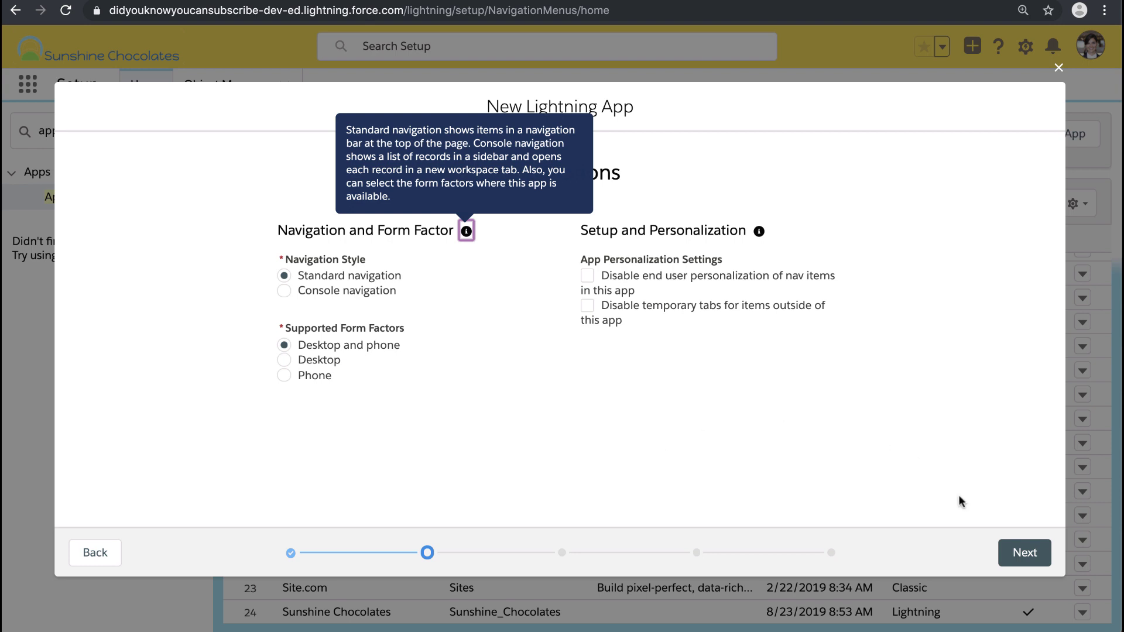
# Step: Accept standard navigation with desktop and phone support, and continue past the utility items without adding any
pyautogui.click(1024, 555)
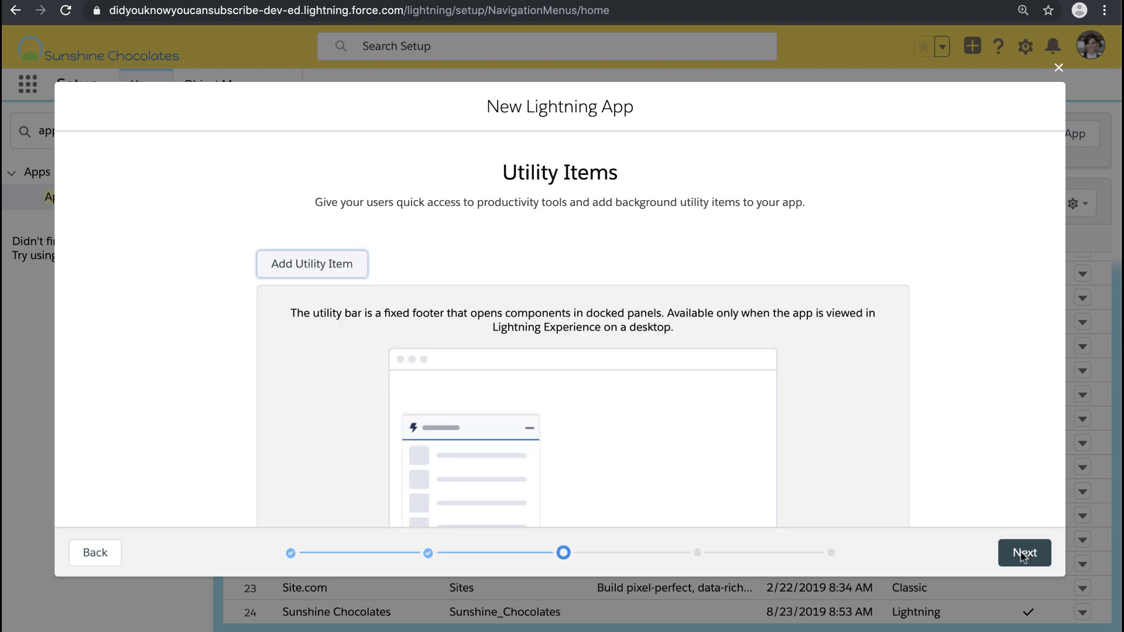
pyautogui.scroll(-3, 811, 420)
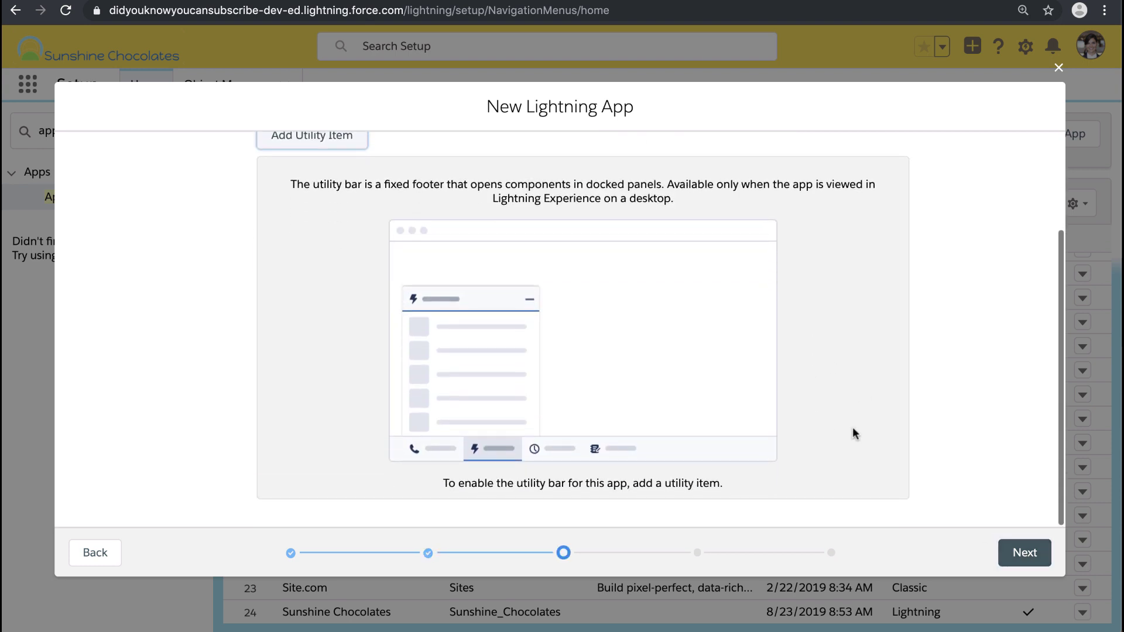
pyautogui.click(1024, 553)
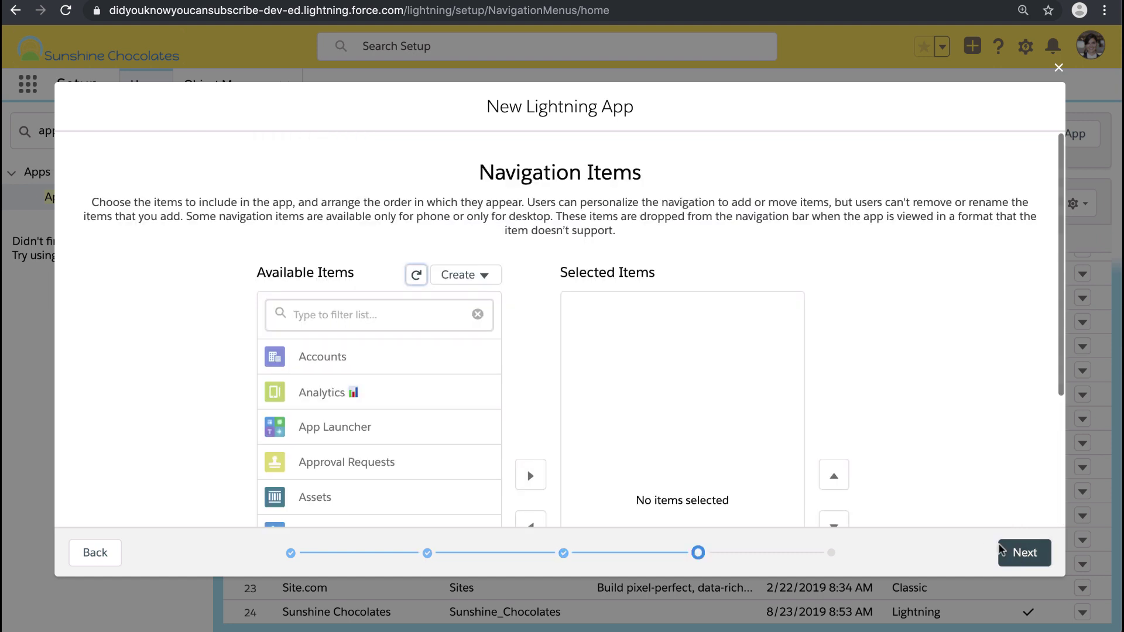
# Step: Filter the available navigation items for "sunshine" and add Sunshine Central to the app's selected items
pyautogui.scroll(-2, 883, 372)
pyautogui.click(402, 234)
pyautogui.write('sunshine')
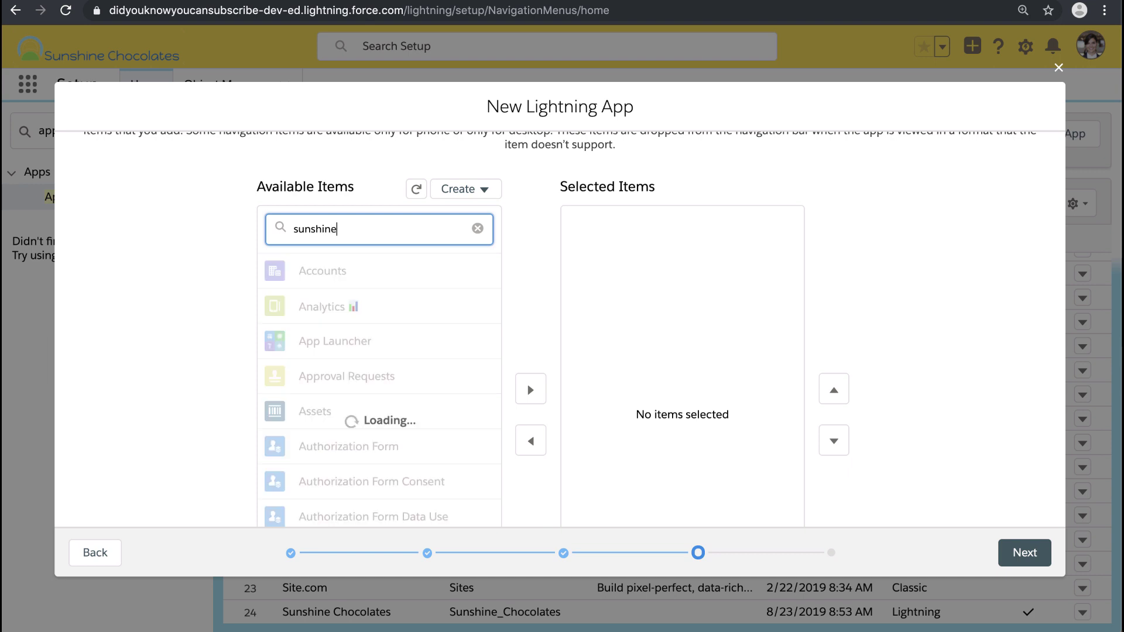
pyautogui.click(405, 271)
pyautogui.scroll(-1, 354, 274)
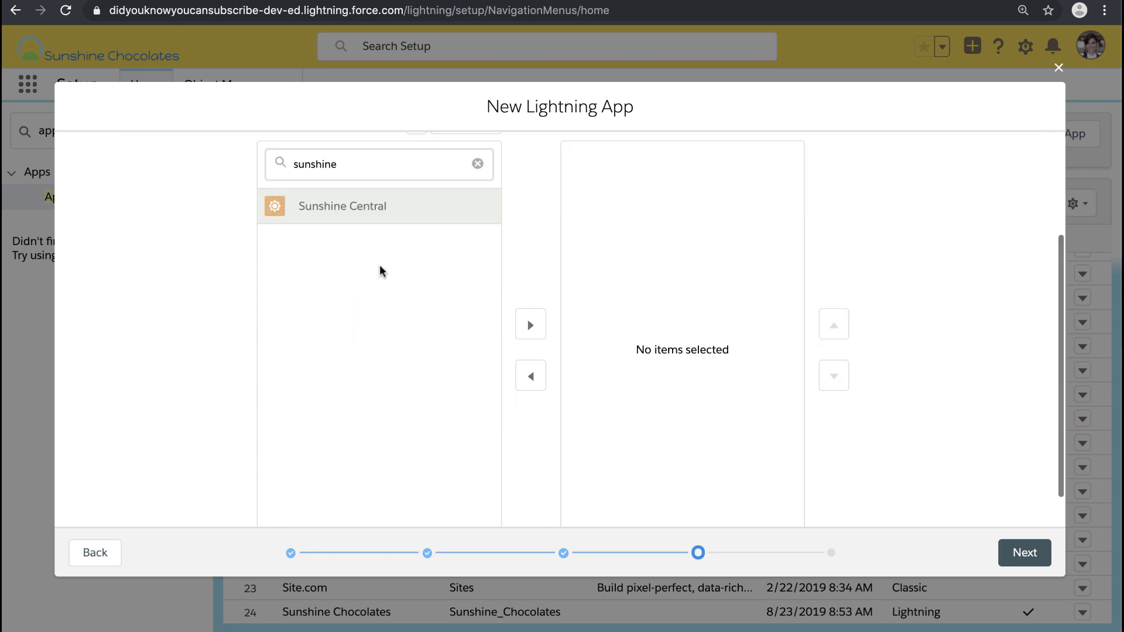
pyautogui.click(532, 320)
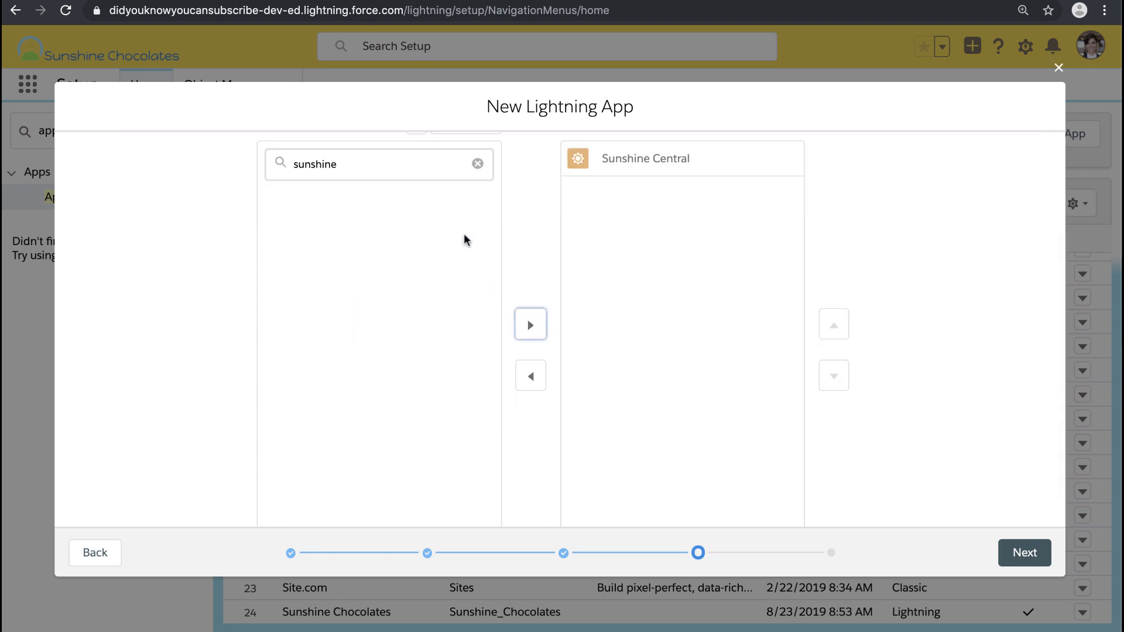
# Step: Clear the item filter and add Chatter to the selected navigation items below Sunshine Central
pyautogui.scroll(1, 468, 241)
pyautogui.click(479, 228)
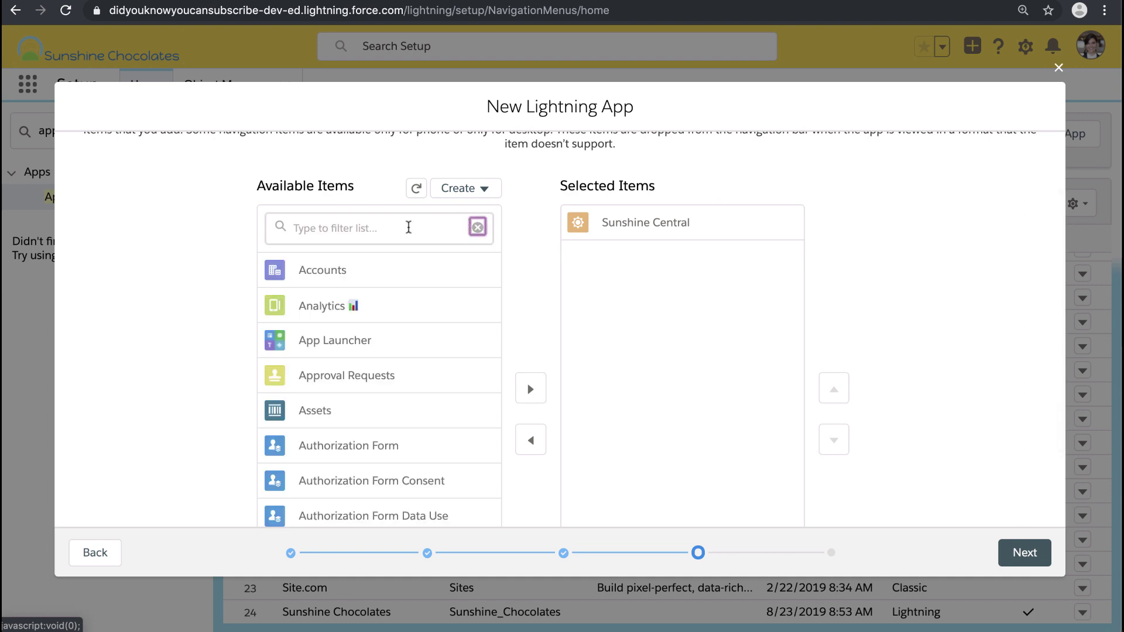
pyautogui.scroll(-5, 393, 358)
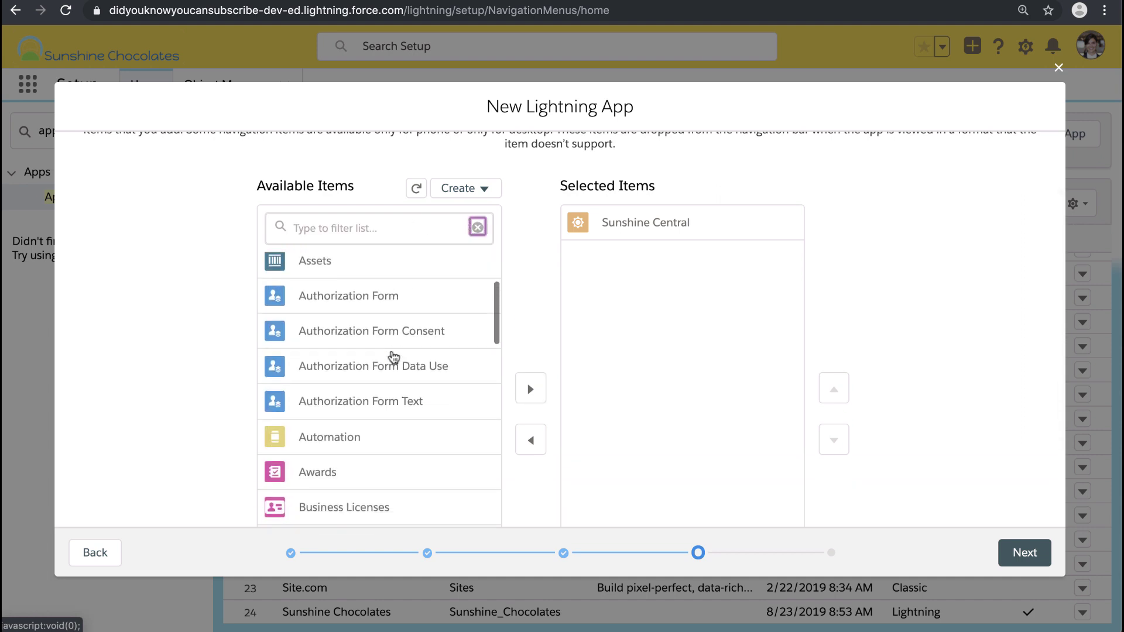
pyautogui.scroll(-3, 394, 357)
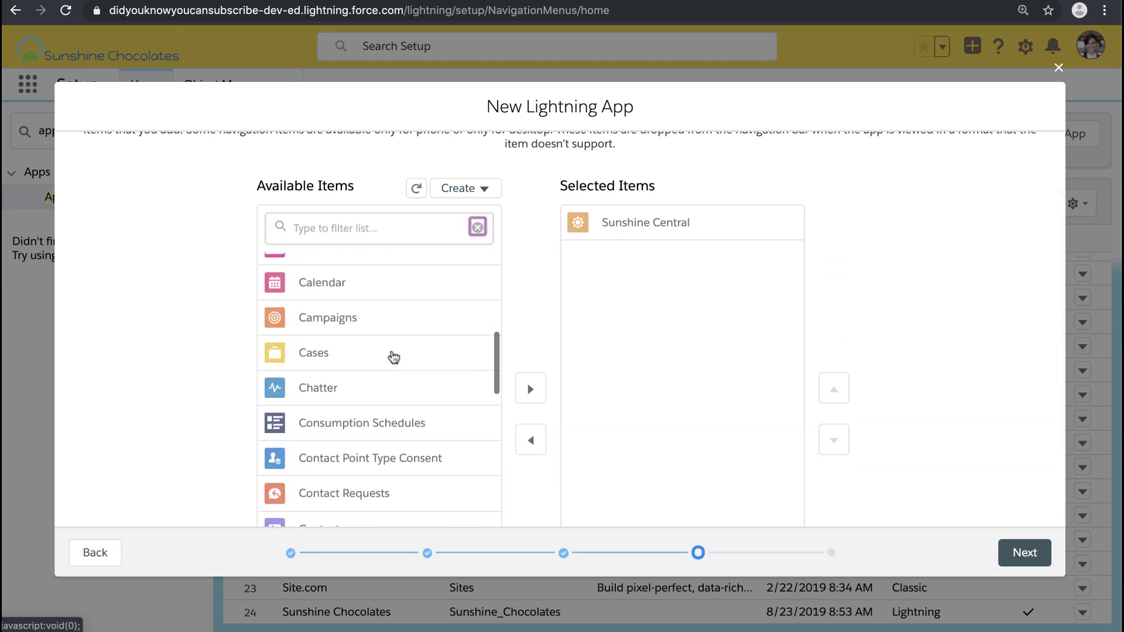
pyautogui.scroll(-2, 393, 358)
pyautogui.click(384, 346)
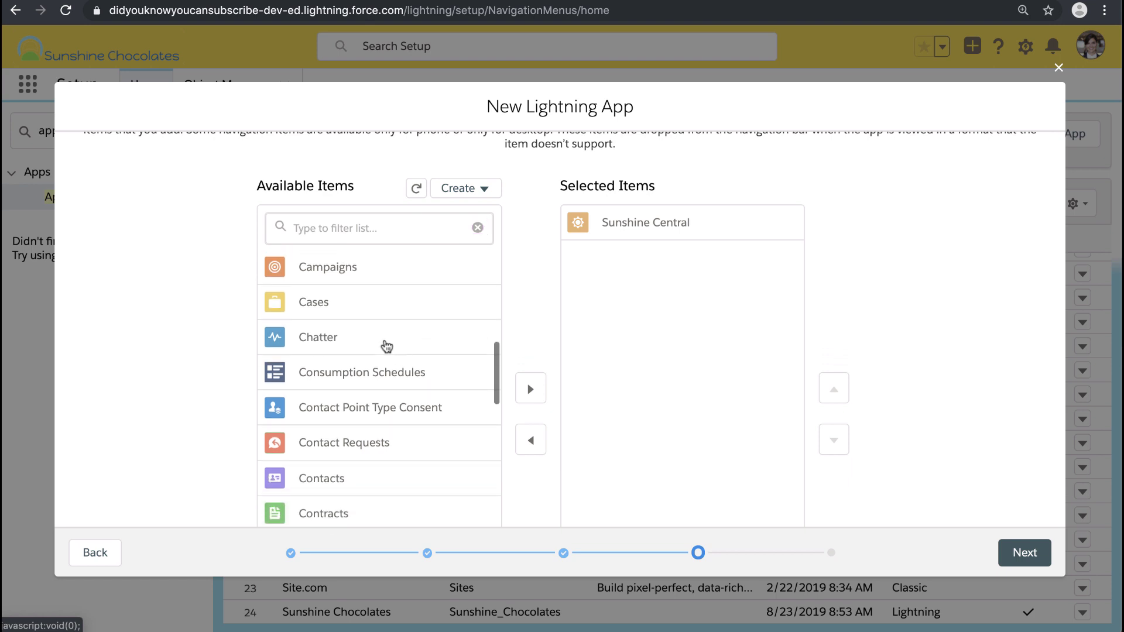
pyautogui.click(527, 325)
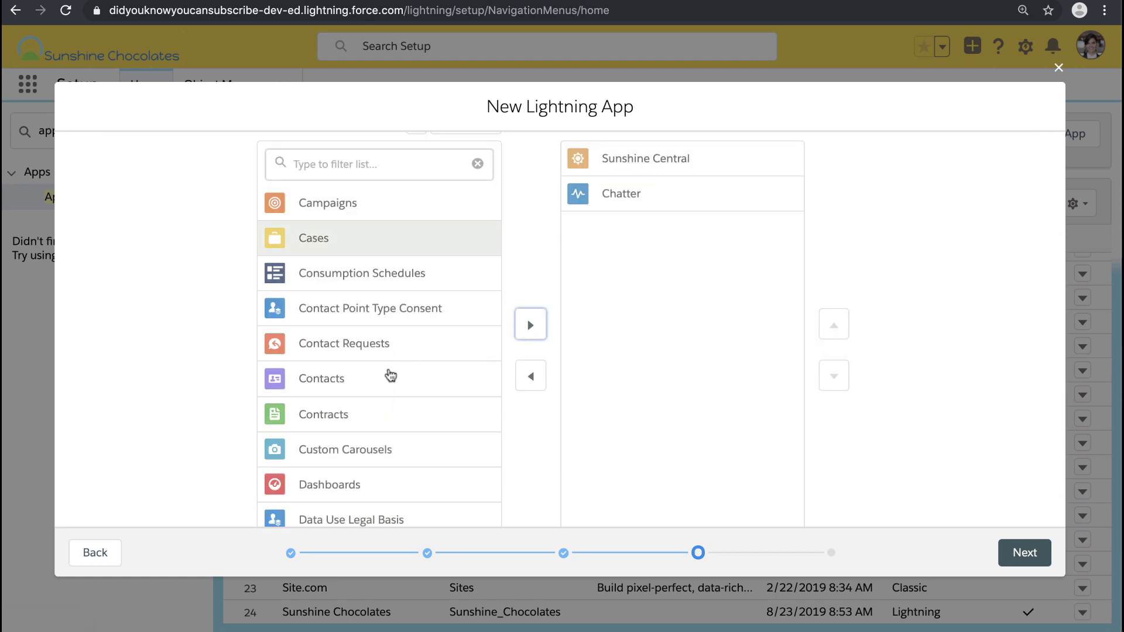
# Step: Add Groups to the selected navigation items below Chatter and continue to the user profiles
pyautogui.scroll(-2, 389, 374)
pyautogui.scroll(-7, 391, 376)
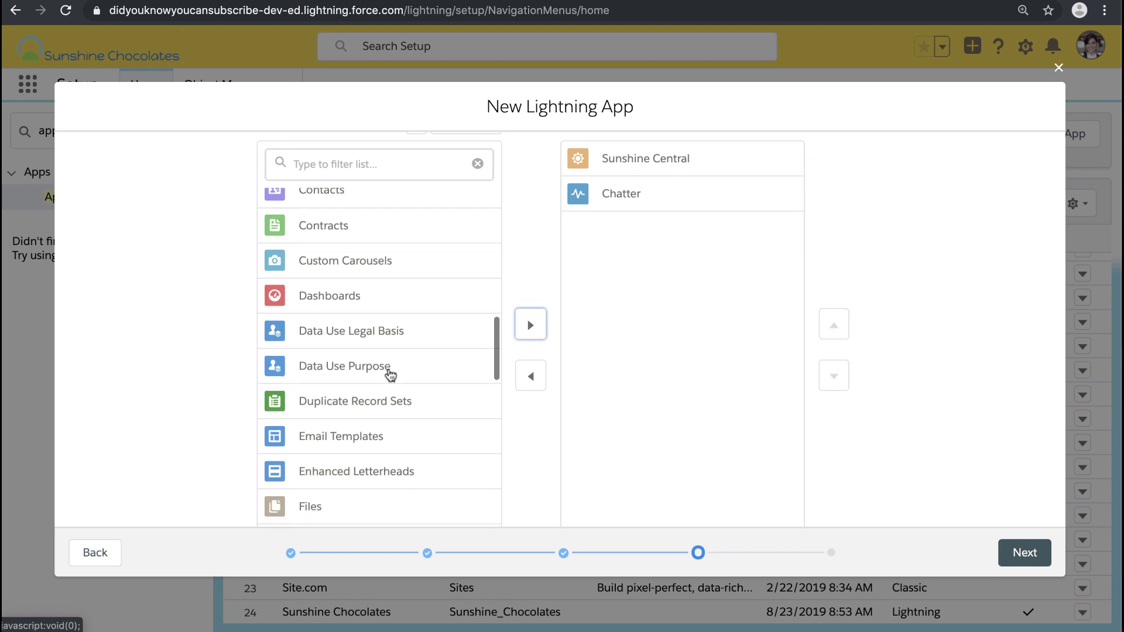
pyautogui.scroll(-5, 389, 369)
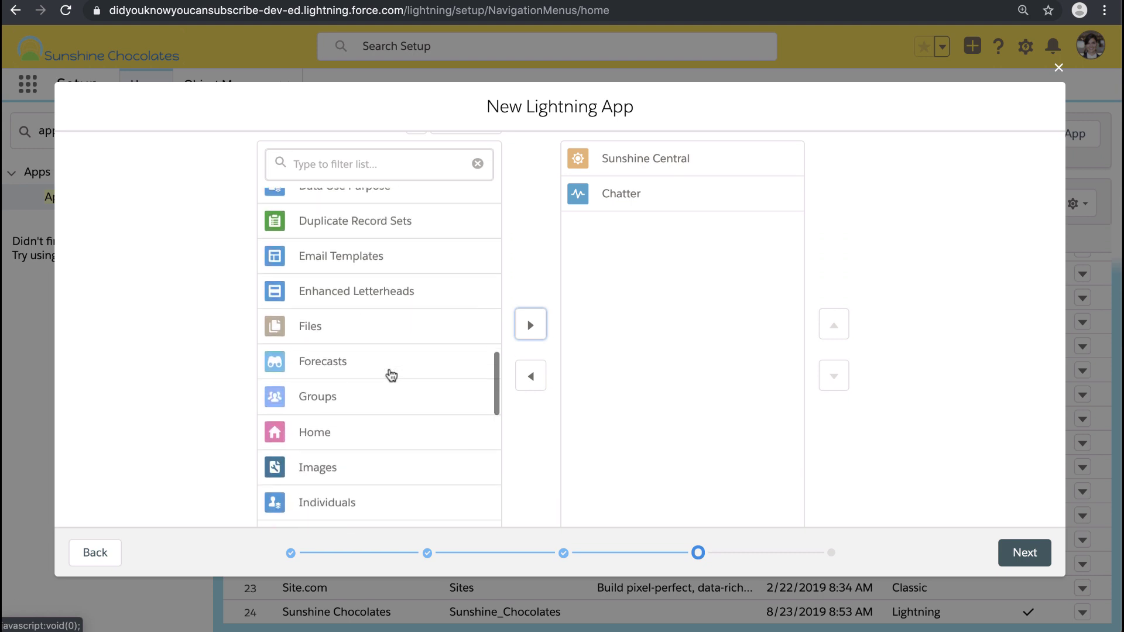
pyautogui.click(380, 346)
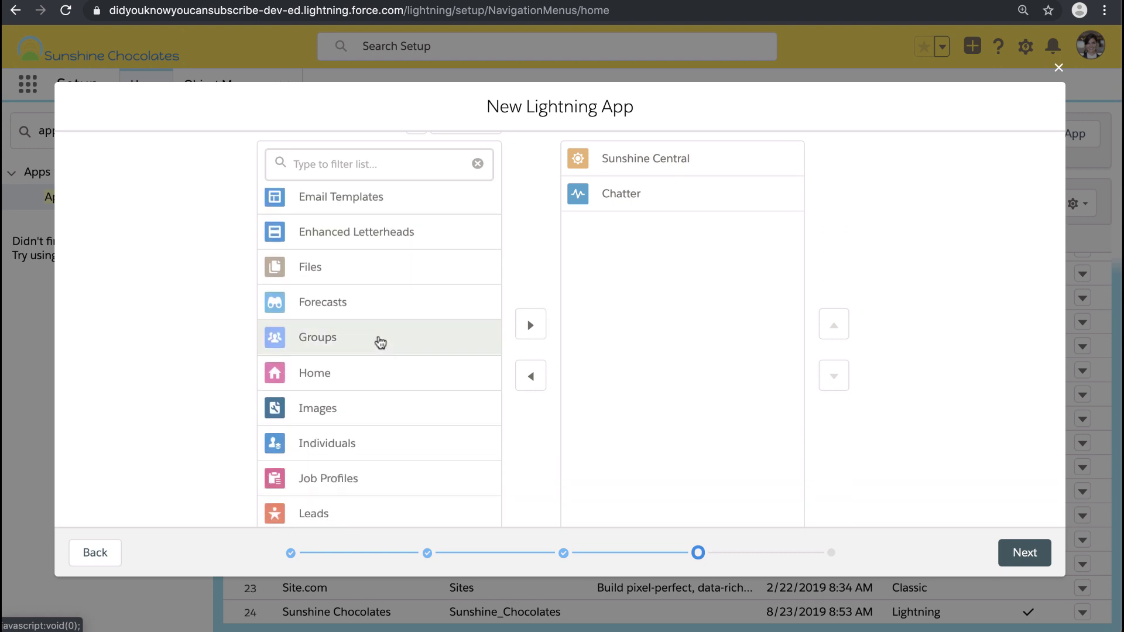
pyautogui.click(523, 325)
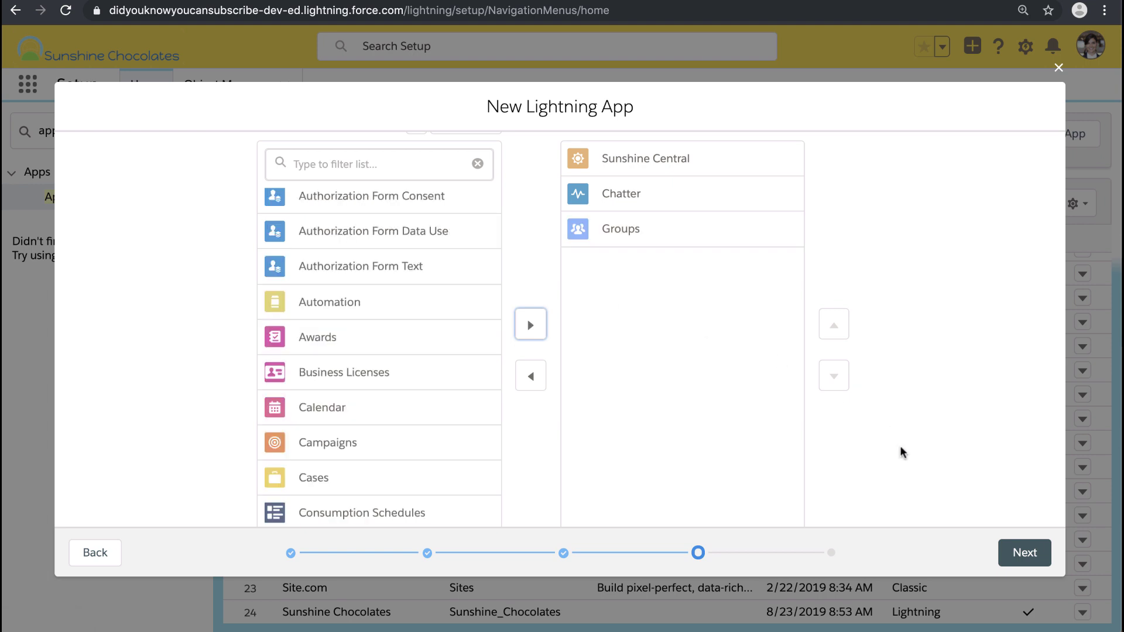
pyautogui.click(1026, 555)
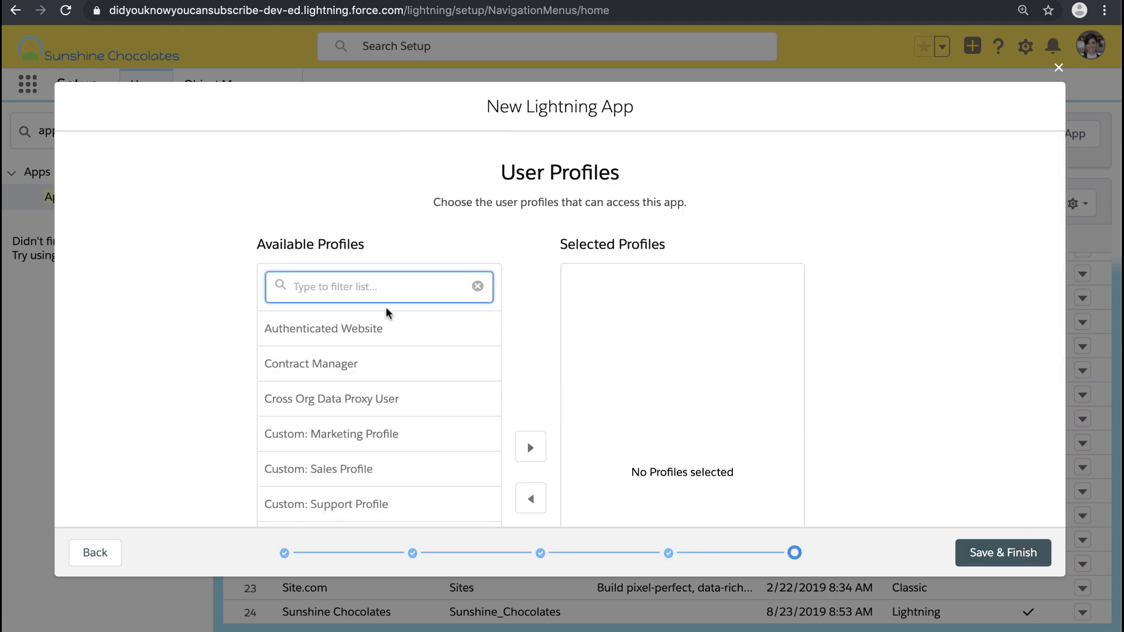
# Step: Filter the profiles for "sys", give System Administrator access to the app, and save and finish it
pyautogui.write('sys')
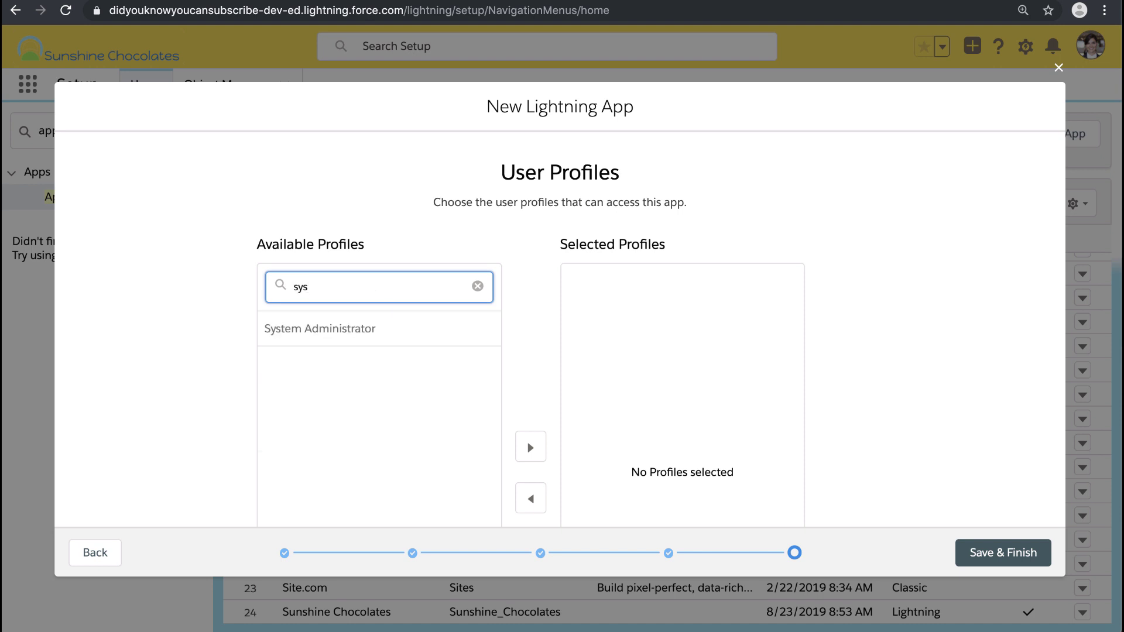
pyautogui.click(392, 336)
pyautogui.scroll(-2, 404, 339)
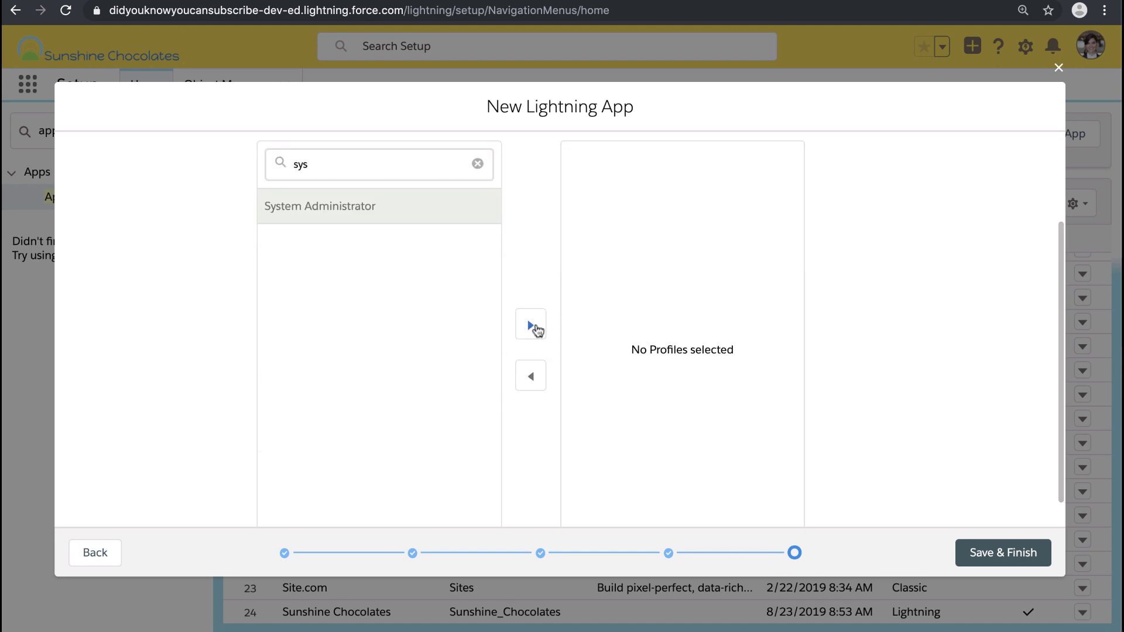
pyautogui.click(530, 325)
pyautogui.click(988, 551)
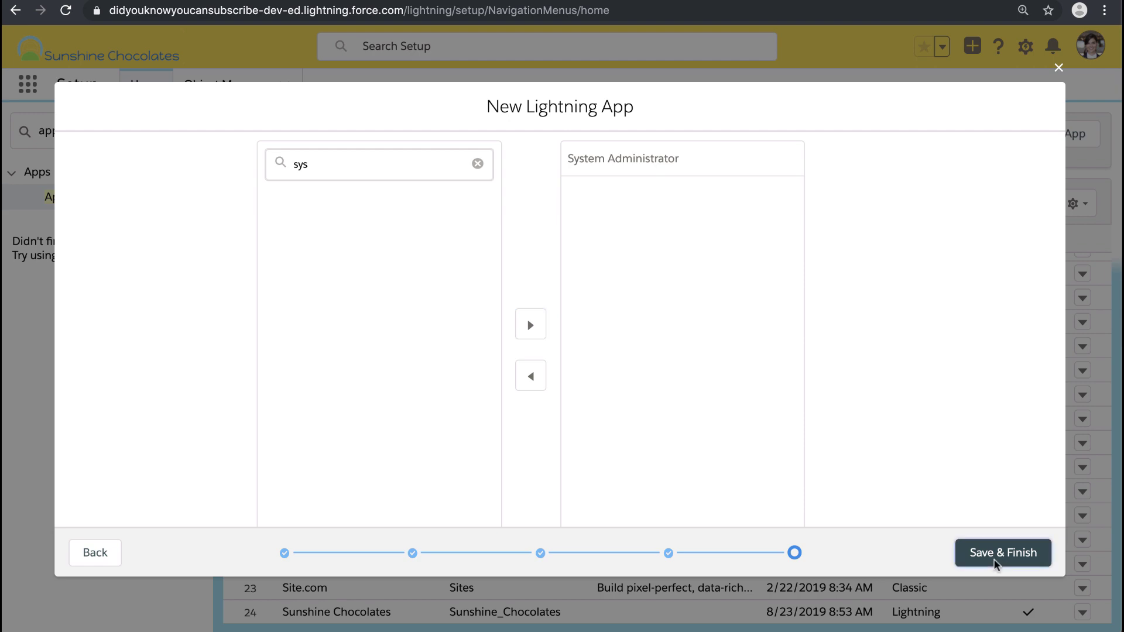
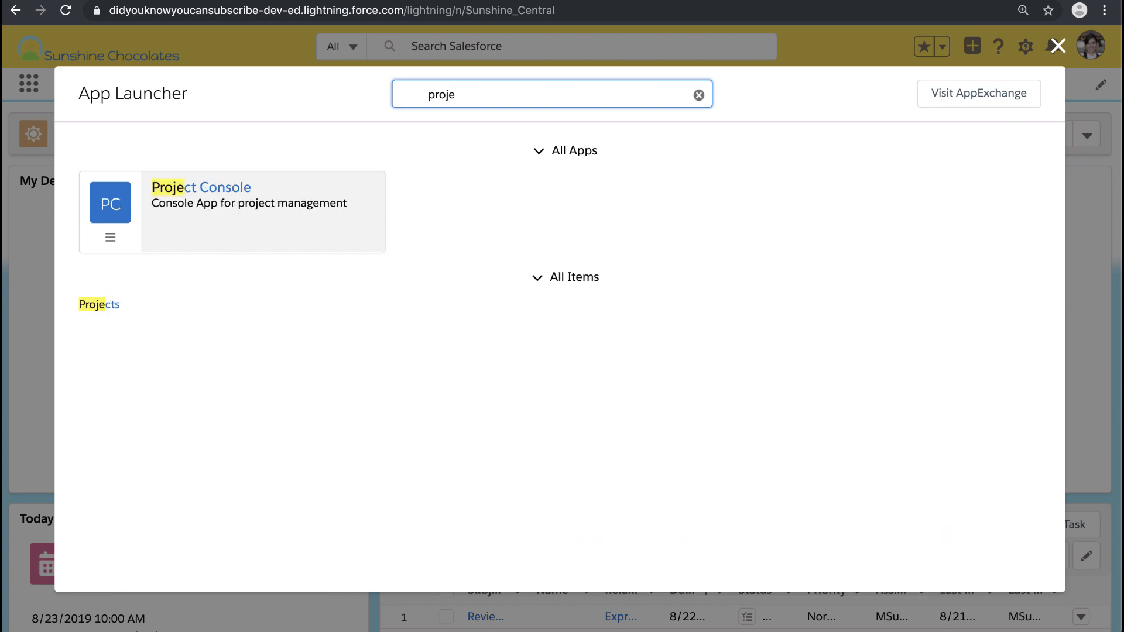
# Step: Open Projects from the app search results and switch it to the Hot Projects list view
pyautogui.click(90, 307)
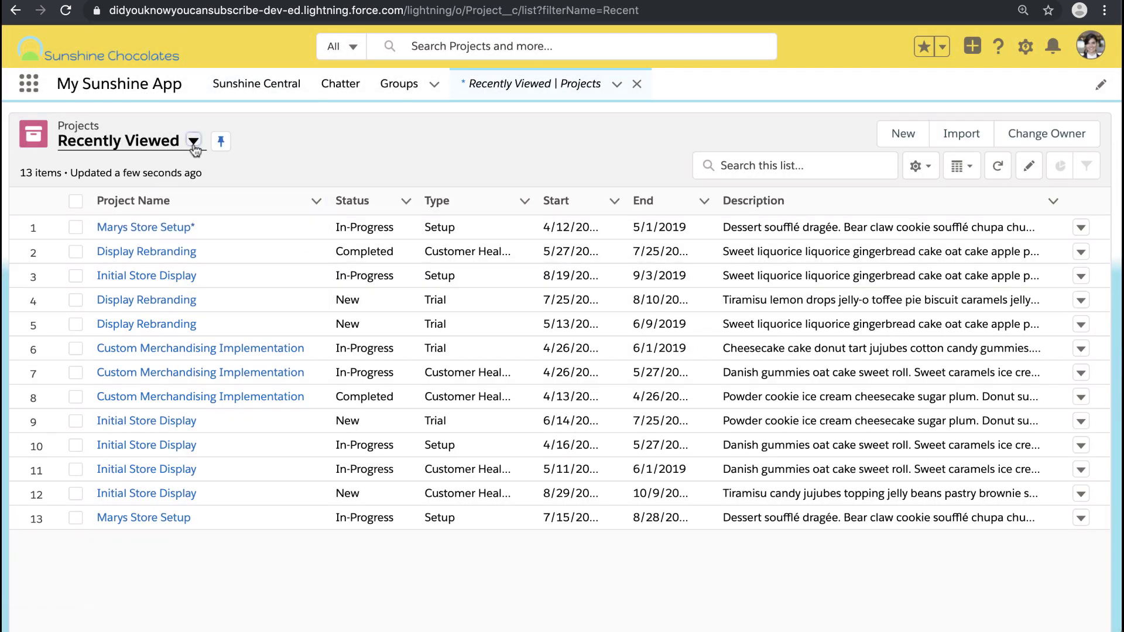
pyautogui.click(194, 145)
pyautogui.click(141, 227)
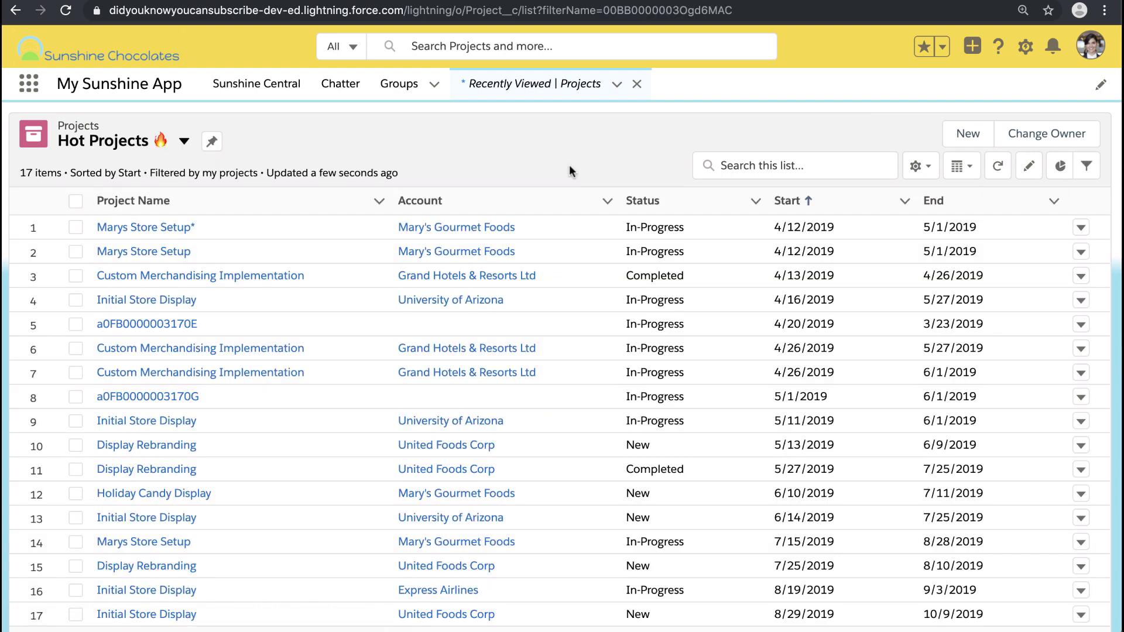
# Step: Open the Hot Projects list in its own navigation tab and close the Recently Viewed projects tab
pyautogui.click(618, 84)
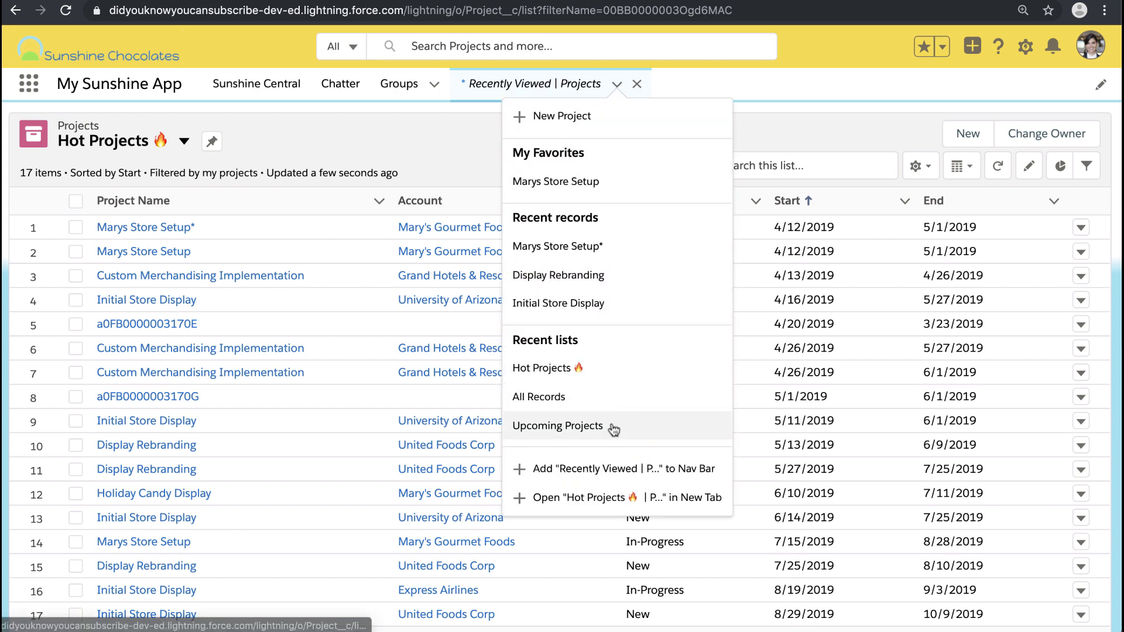
pyautogui.click(579, 497)
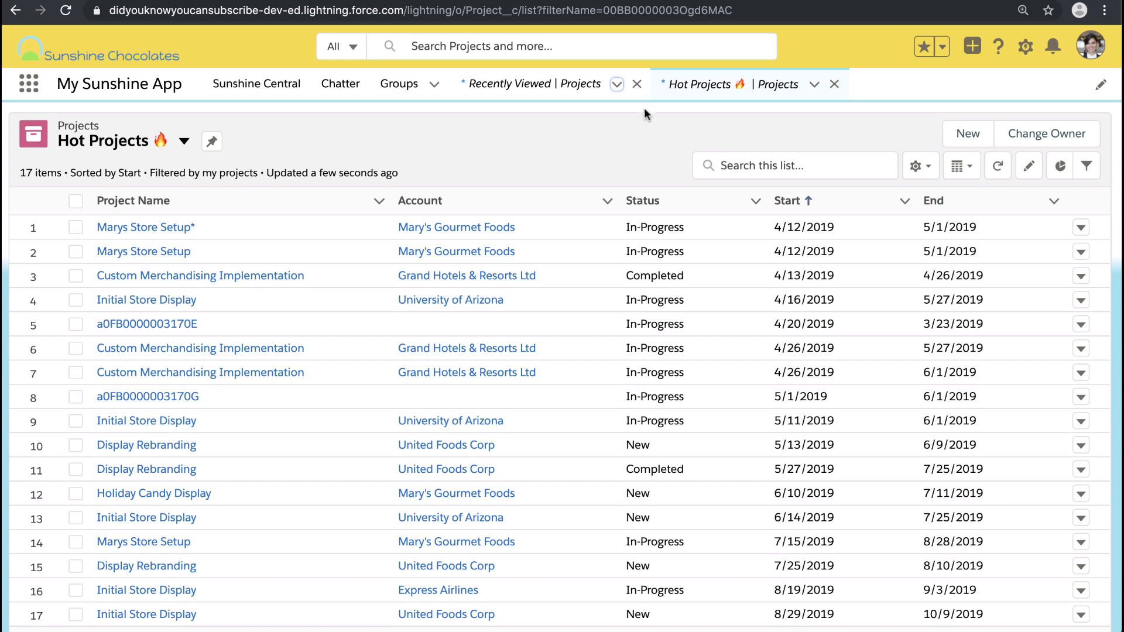
pyautogui.click(637, 85)
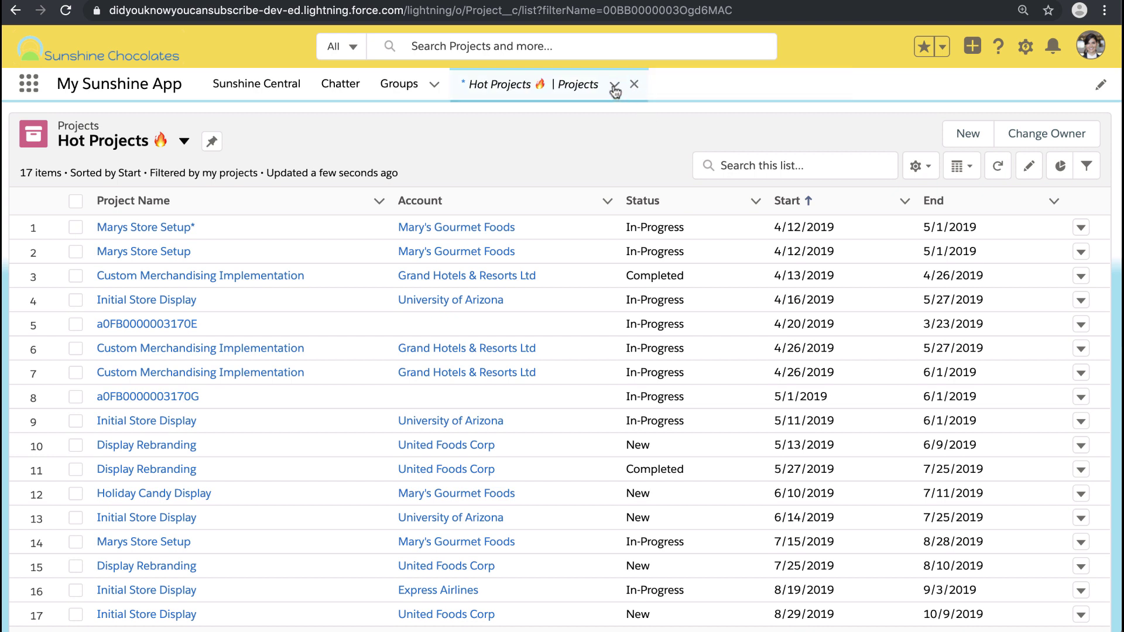
# Step: Add the temporary Hot Projects list tab permanently to the app's navigation bar
pyautogui.click(614, 86)
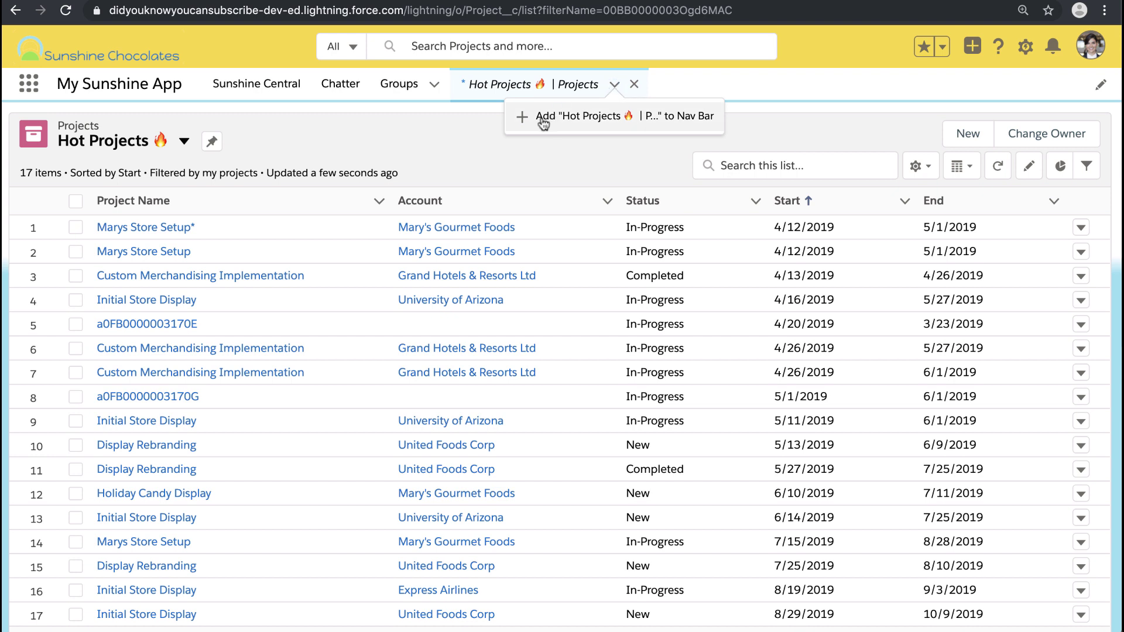
pyautogui.click(519, 117)
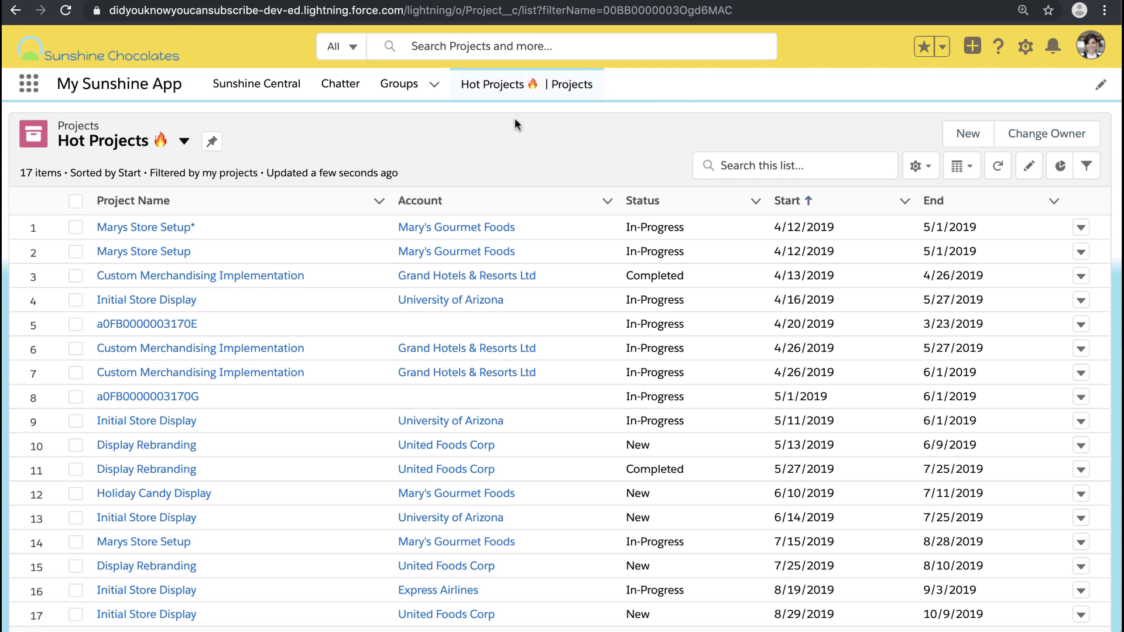
# Step: Search the apps and items for "opp", open Opportunities, and switch it to the My Top Opportunities list view
pyautogui.click(27, 81)
pyautogui.write('opp')
pyautogui.click(126, 220)
pyautogui.click(193, 141)
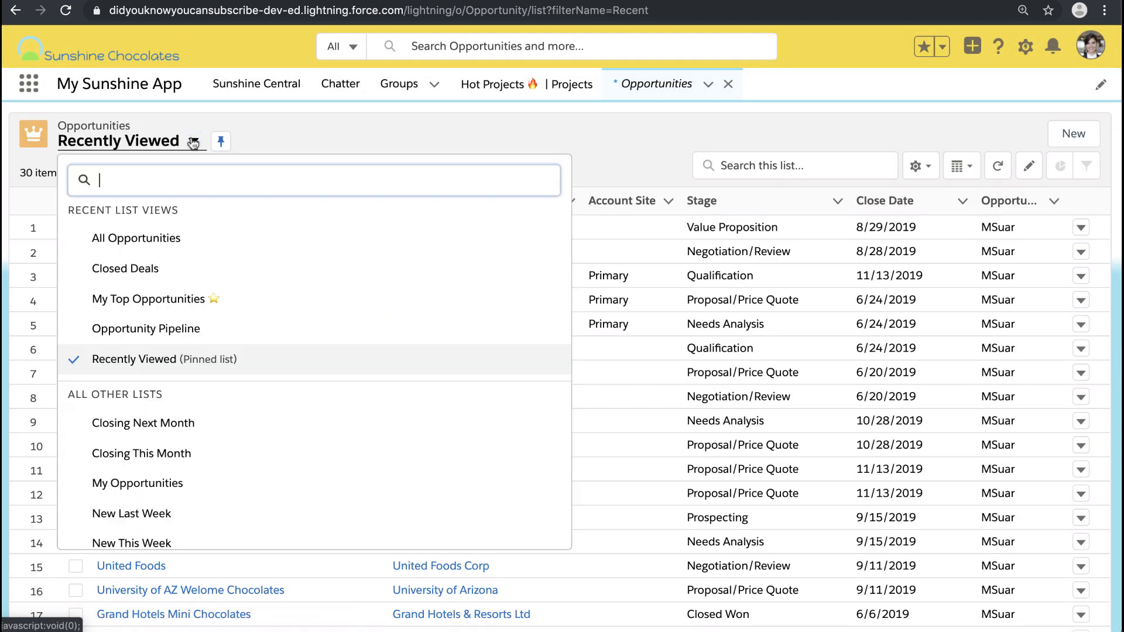
pyautogui.click(156, 297)
# Step: Open the My Top Opportunities list in its own navigation tab and keep it in place of the temporary Opportunities tab
pyautogui.click(707, 87)
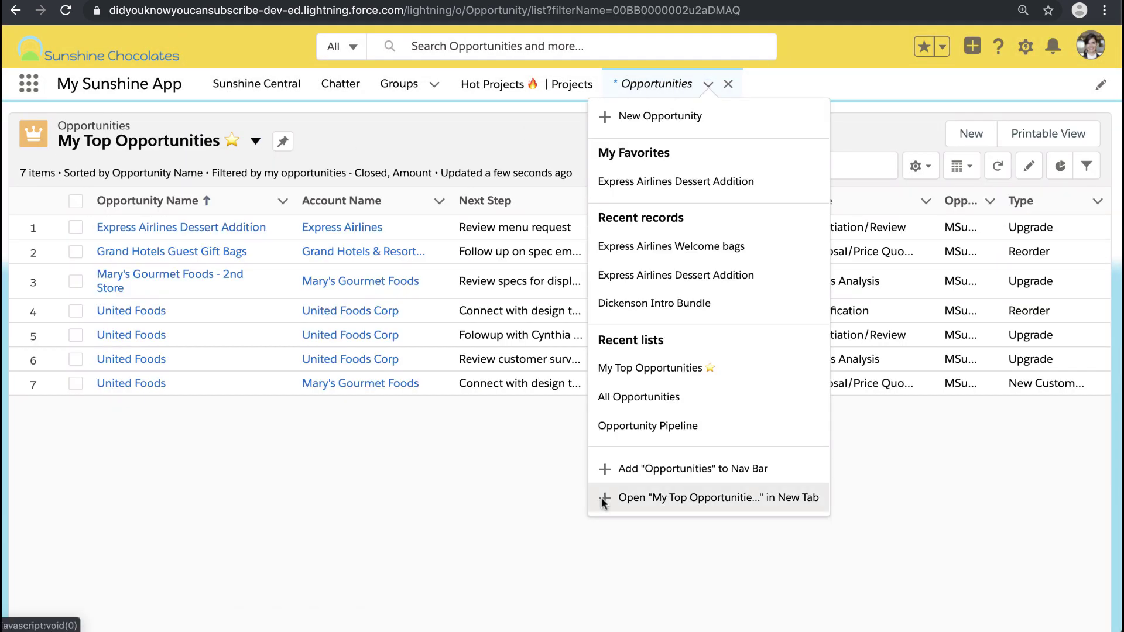
pyautogui.click(609, 498)
pyautogui.click(934, 84)
# Step: Open Accounts from the list of all items and switch it to the My Accounts list view
pyautogui.click(30, 85)
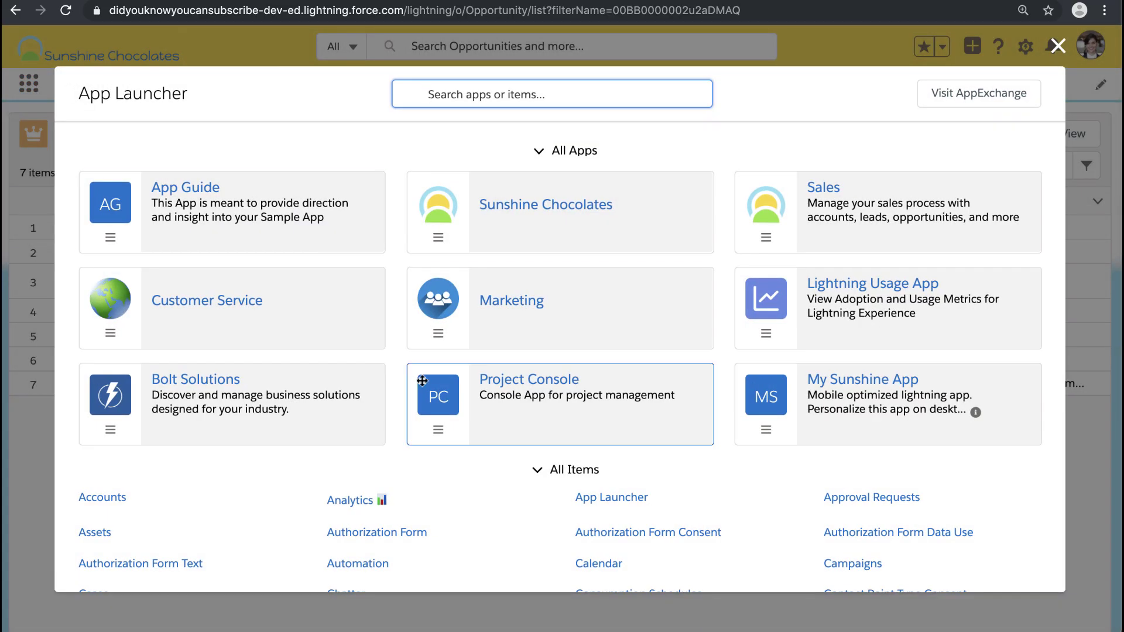
pyautogui.scroll(-3, 523, 429)
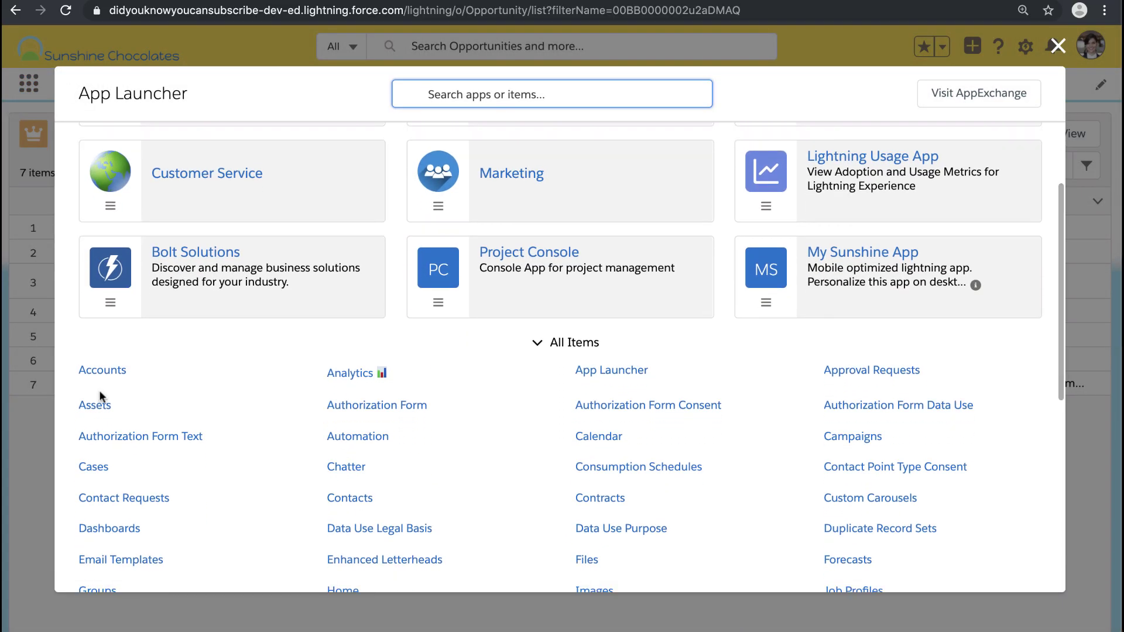
pyautogui.click(105, 372)
pyautogui.click(193, 140)
pyautogui.click(96, 223)
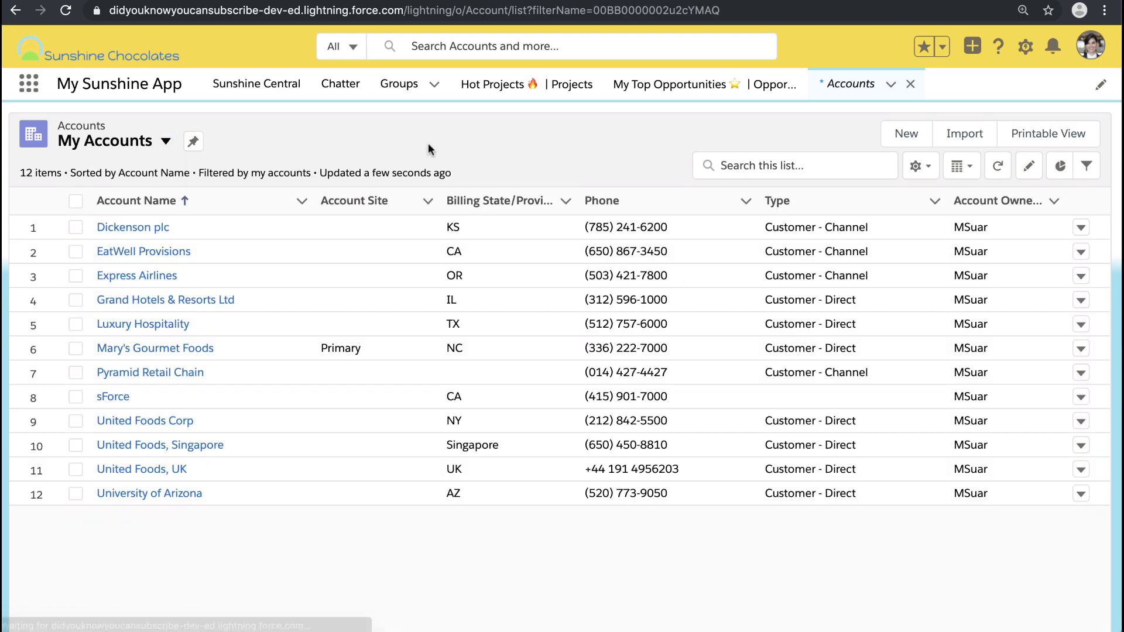
# Step: Open the My Accounts list in its own navigation tab and add it to the navigation bar
pyautogui.click(890, 84)
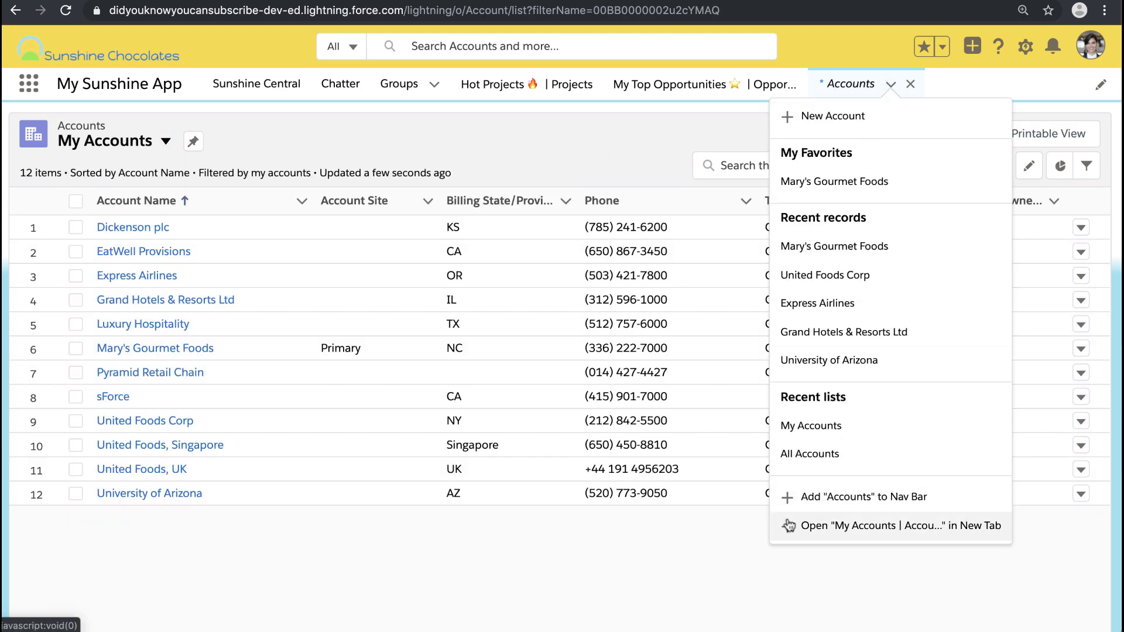
pyautogui.click(789, 528)
pyautogui.click(966, 84)
pyautogui.click(961, 113)
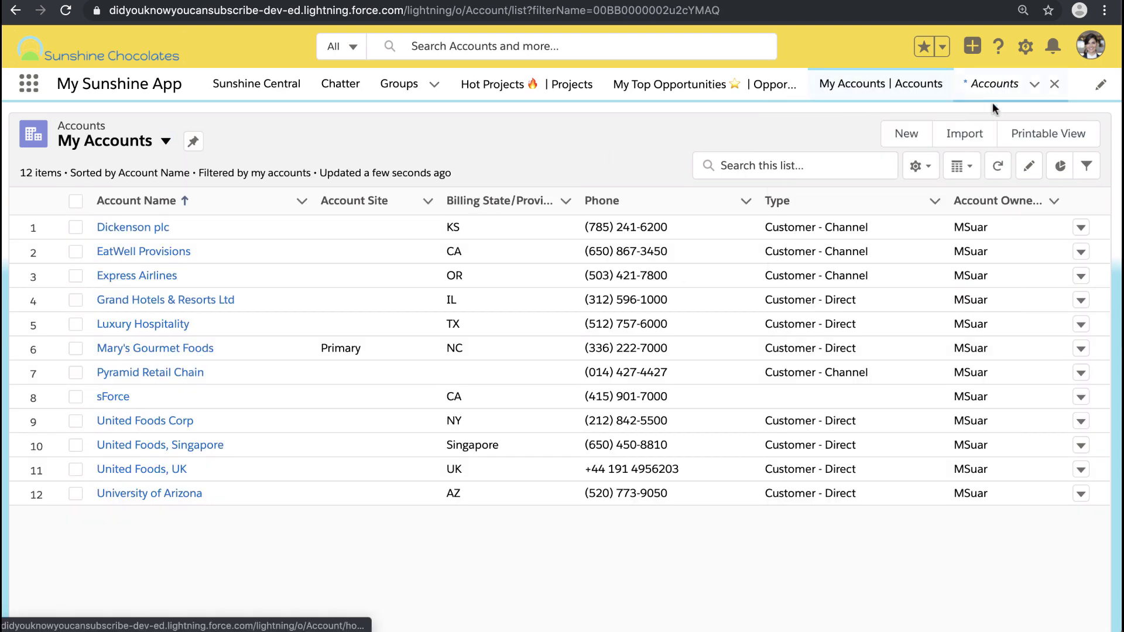
# Step: Open Groups, choose a group list view, and open the Sunshine Sales group
pyautogui.click(399, 85)
pyautogui.click(193, 142)
pyautogui.click(136, 199)
pyautogui.click(99, 227)
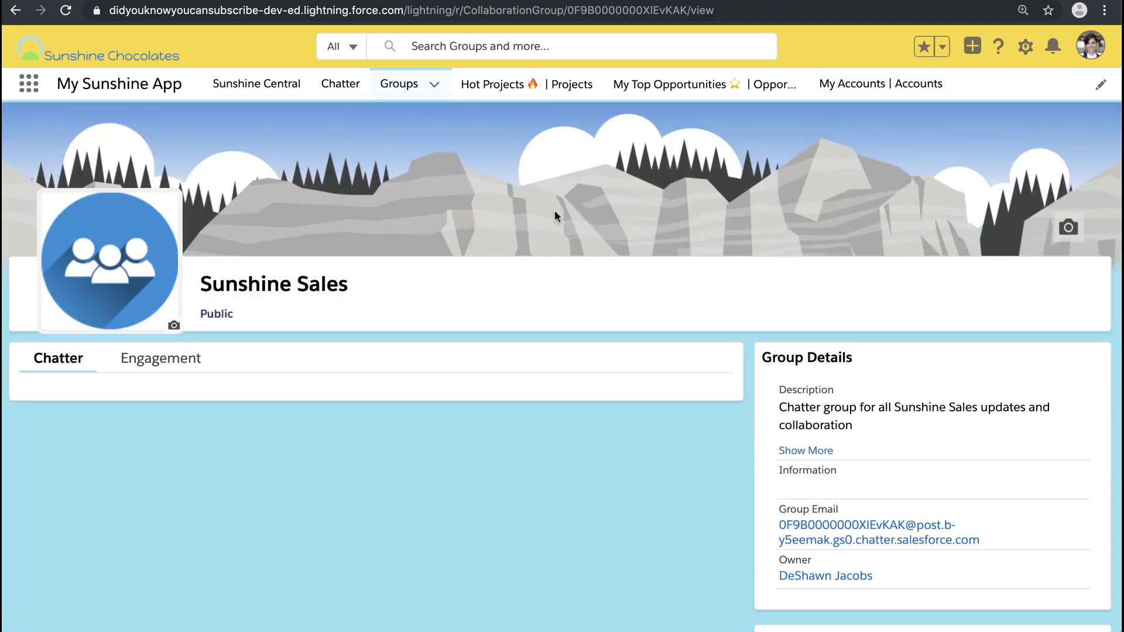
# Step: Open the Sunshine Sales group in its own tab and add it to the navigation bar
pyautogui.click(434, 85)
pyautogui.click(351, 287)
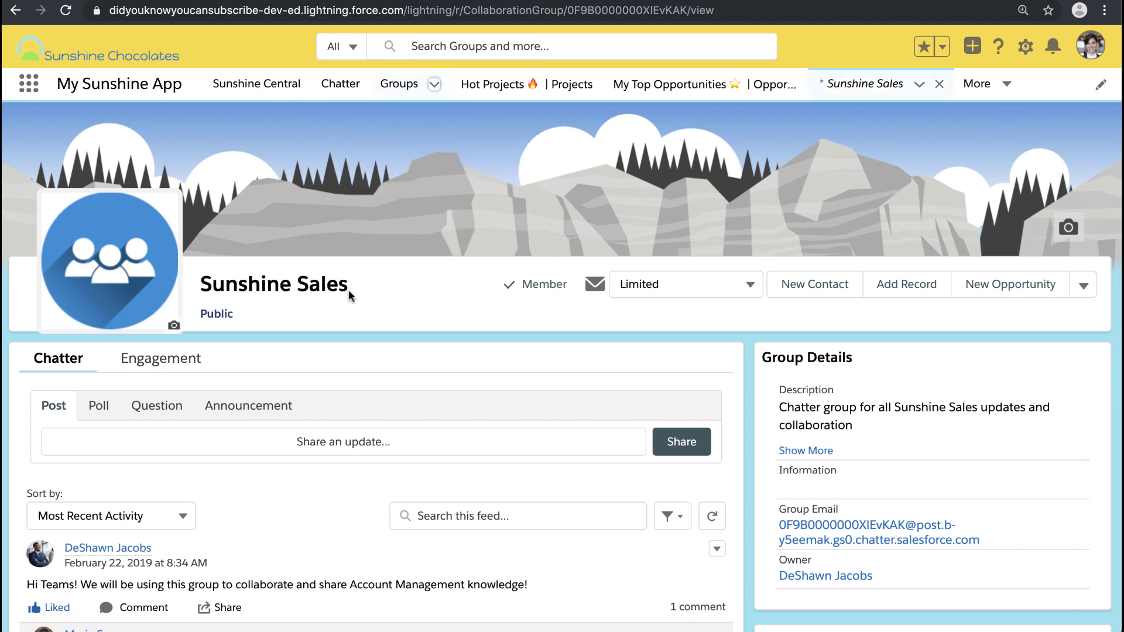
pyautogui.click(920, 87)
pyautogui.click(949, 117)
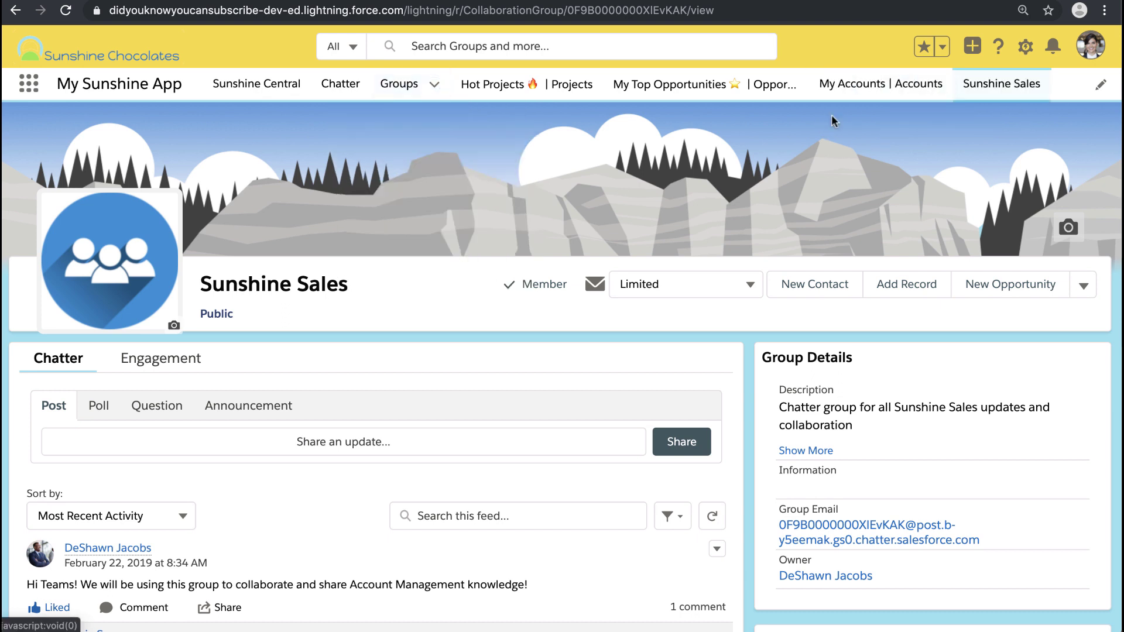
# Step: Edit the app's navigation items and shorten the Projects list item's name to "Hot Projects 🔥"
pyautogui.click(1101, 87)
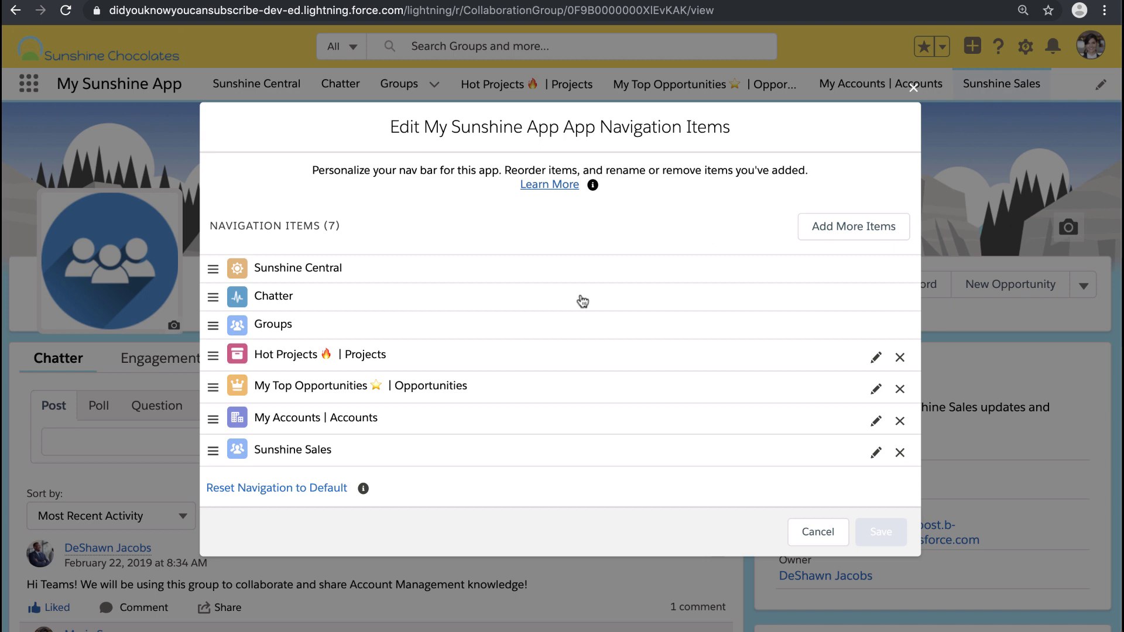
pyautogui.click(876, 359)
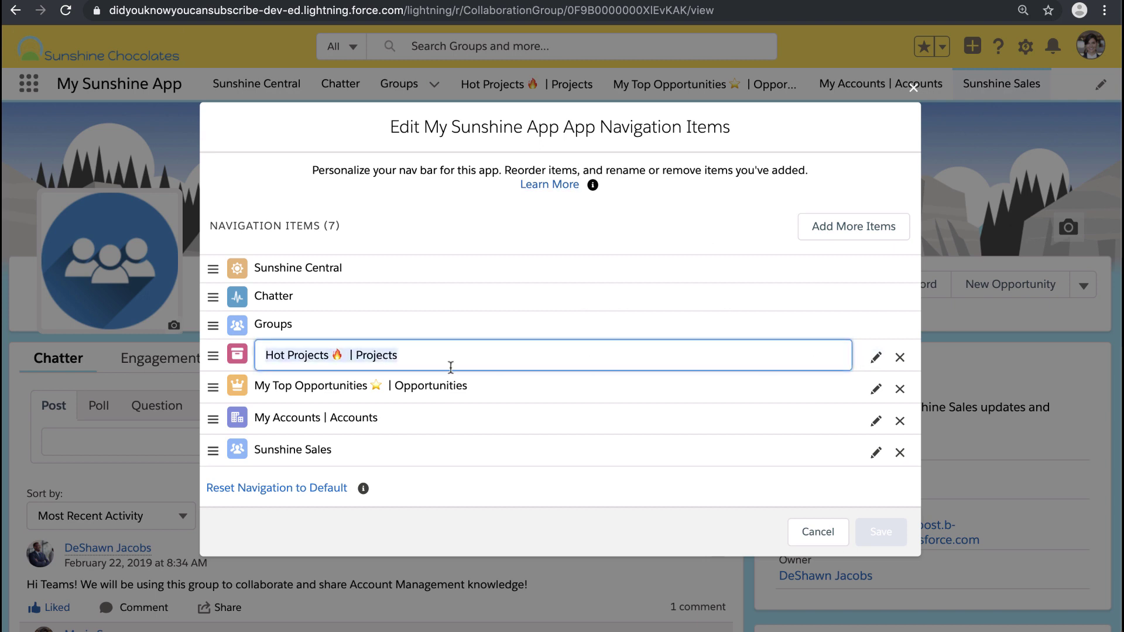
pyautogui.moveTo(425, 353); pyautogui.dragTo(354, 352)
pyautogui.press('BackSpace')
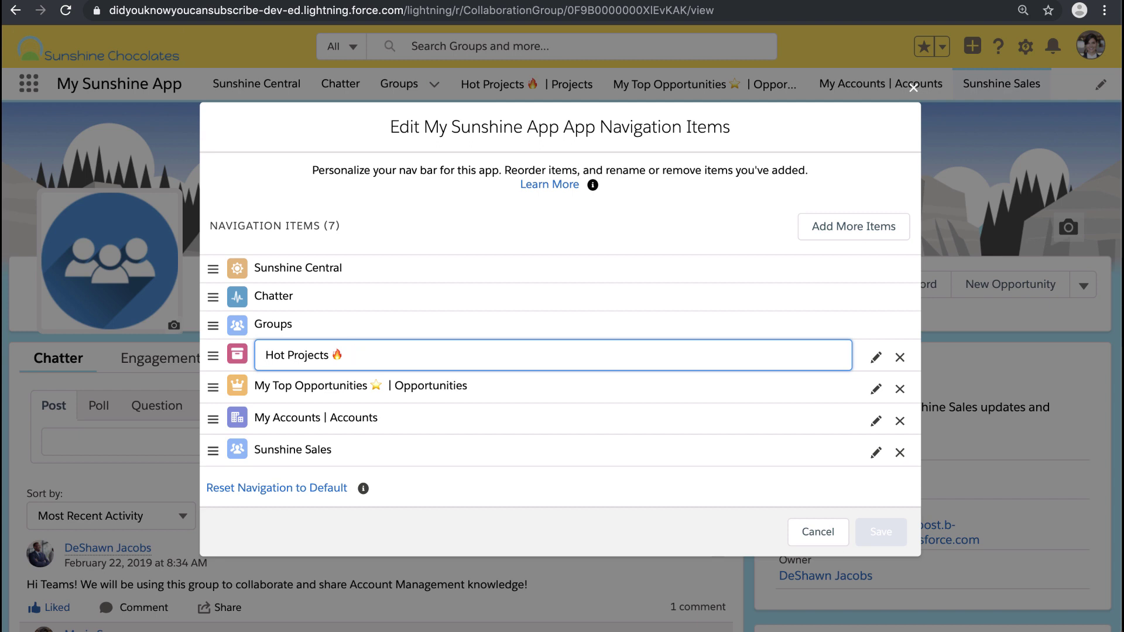
# Step: Shorten the Opportunities list item's name to "My Top Opportunities ⭐"
pyautogui.click(873, 391)
pyautogui.click(868, 392)
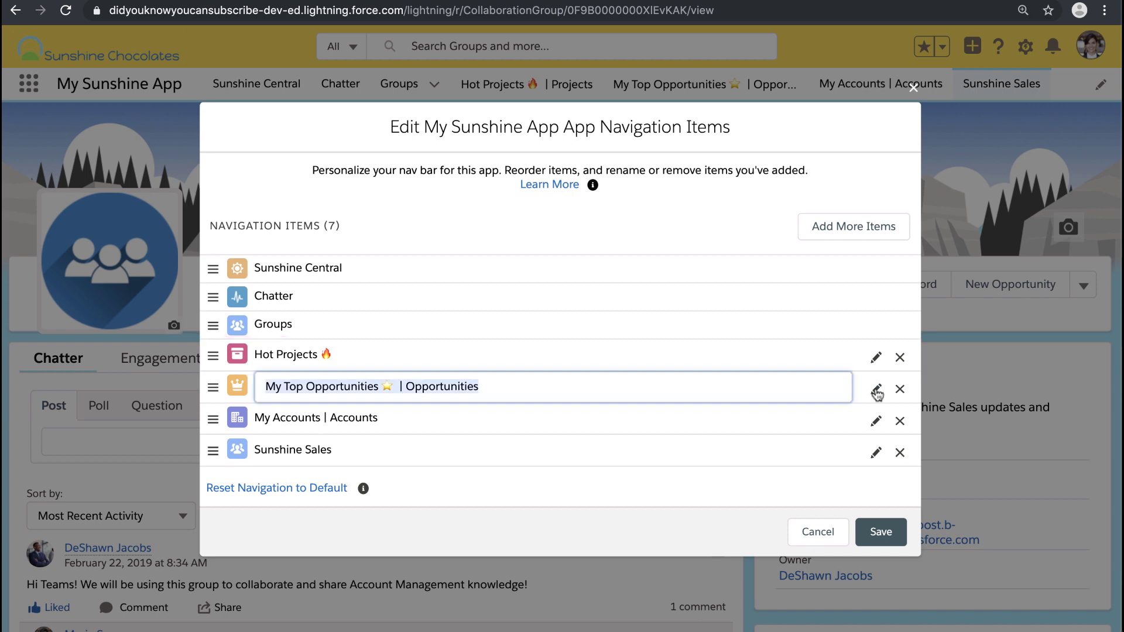
pyautogui.moveTo(495, 384); pyautogui.dragTo(397, 387)
pyautogui.press('BackSpace')
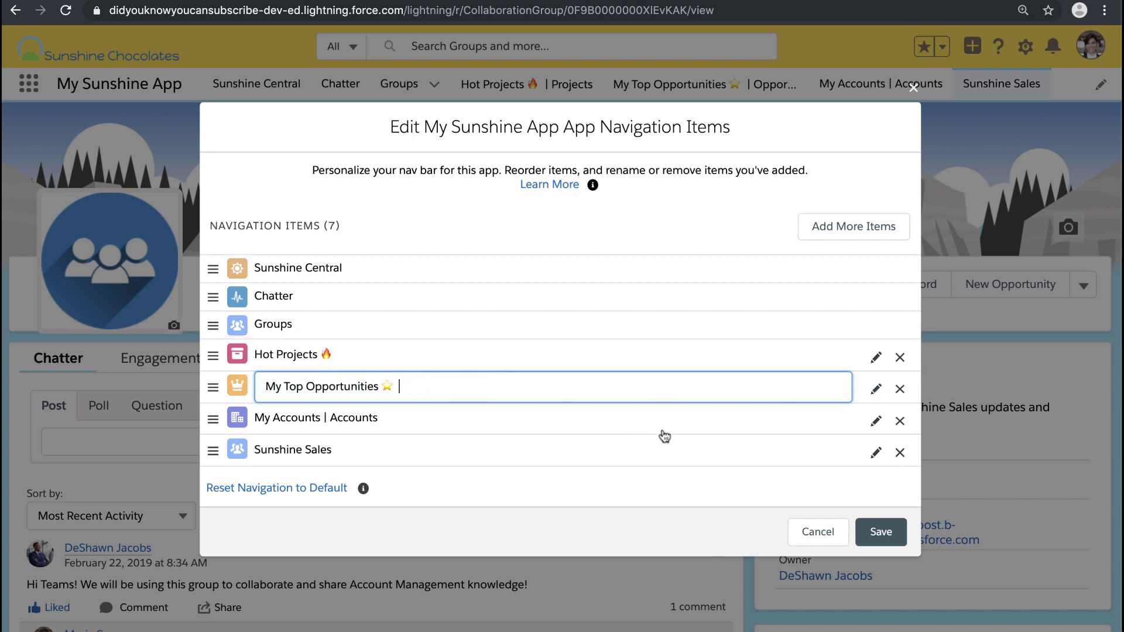
# Step: Shorten the Accounts list item's name to "My Accounts"
pyautogui.click(796, 417)
pyautogui.click(874, 427)
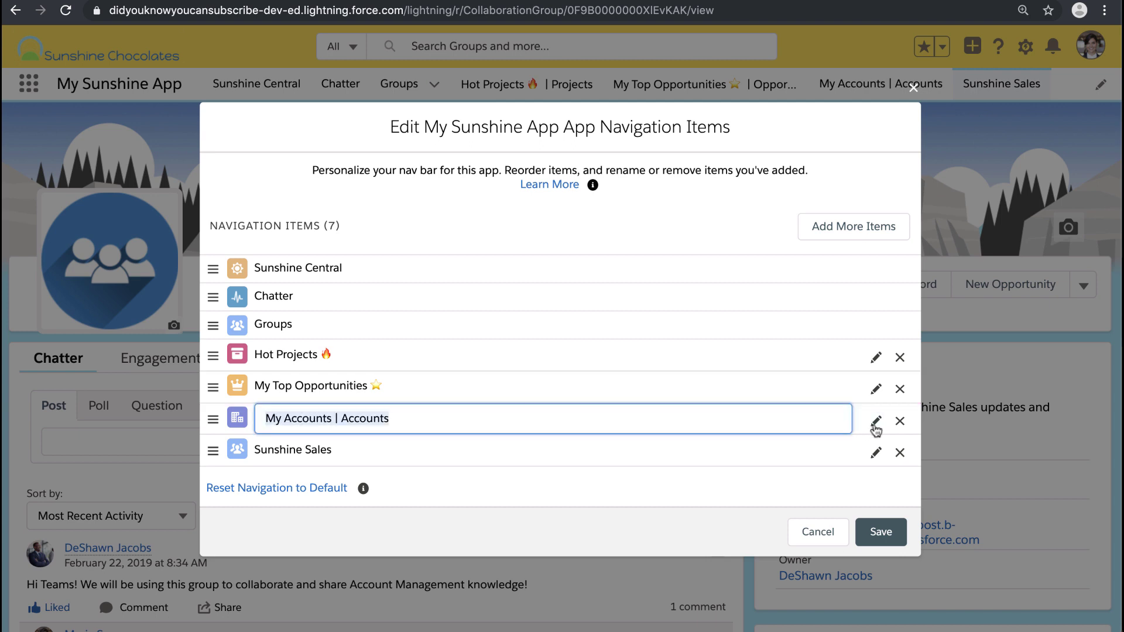
pyautogui.moveTo(412, 416); pyautogui.dragTo(355, 418)
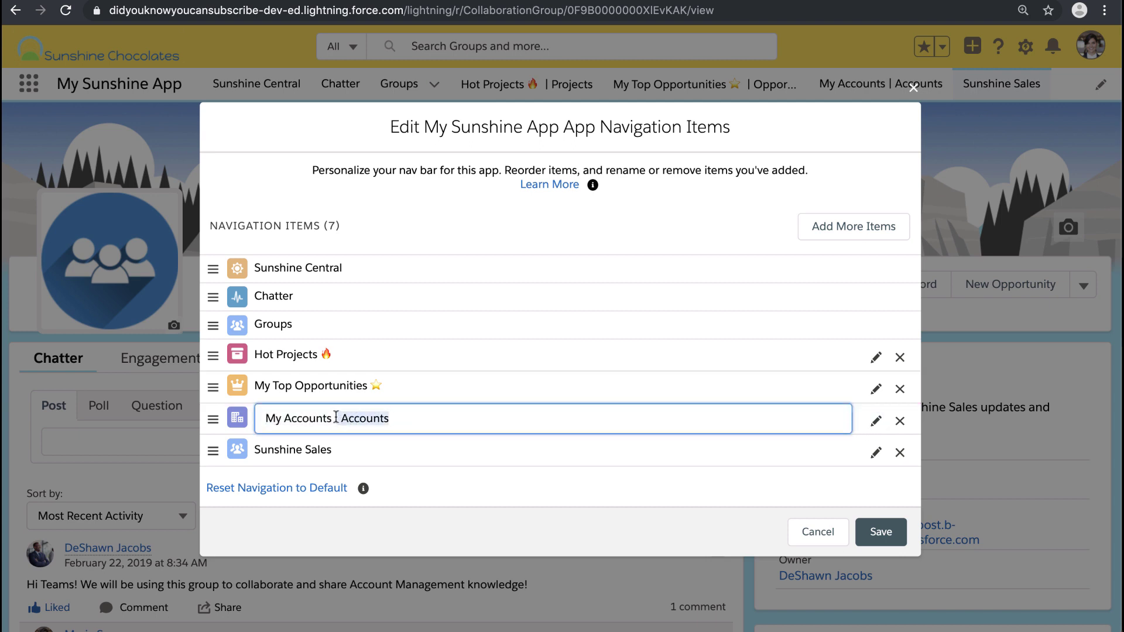
pyautogui.press('BackSpace')
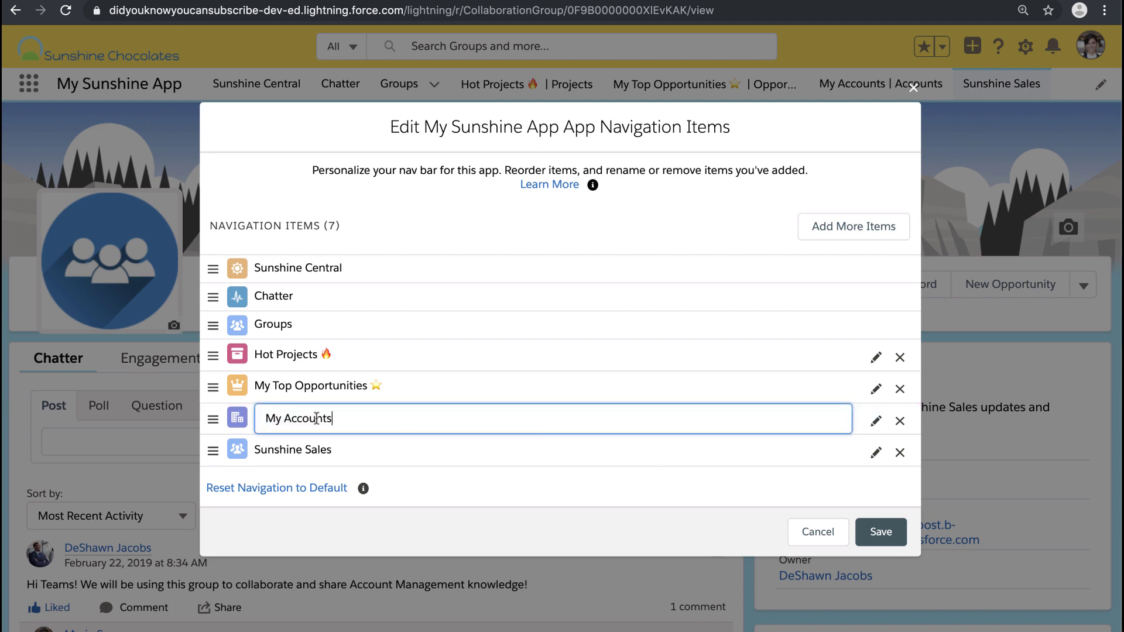
# Step: Move Sunshine Sales directly below Groups, rename it "My sales group 👥", and save the navigation items
pyautogui.moveTo(214, 450); pyautogui.dragTo(216, 307)
pyautogui.click(876, 358)
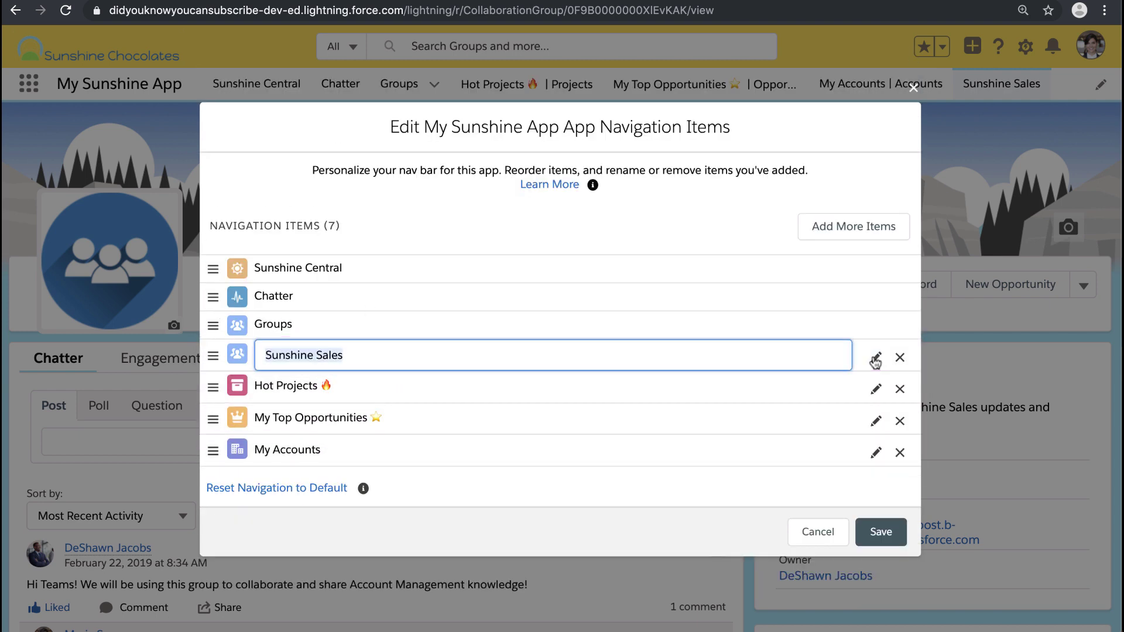
pyautogui.click(380, 357)
pyautogui.moveTo(365, 359); pyautogui.dragTo(273, 359)
pyautogui.write('M')
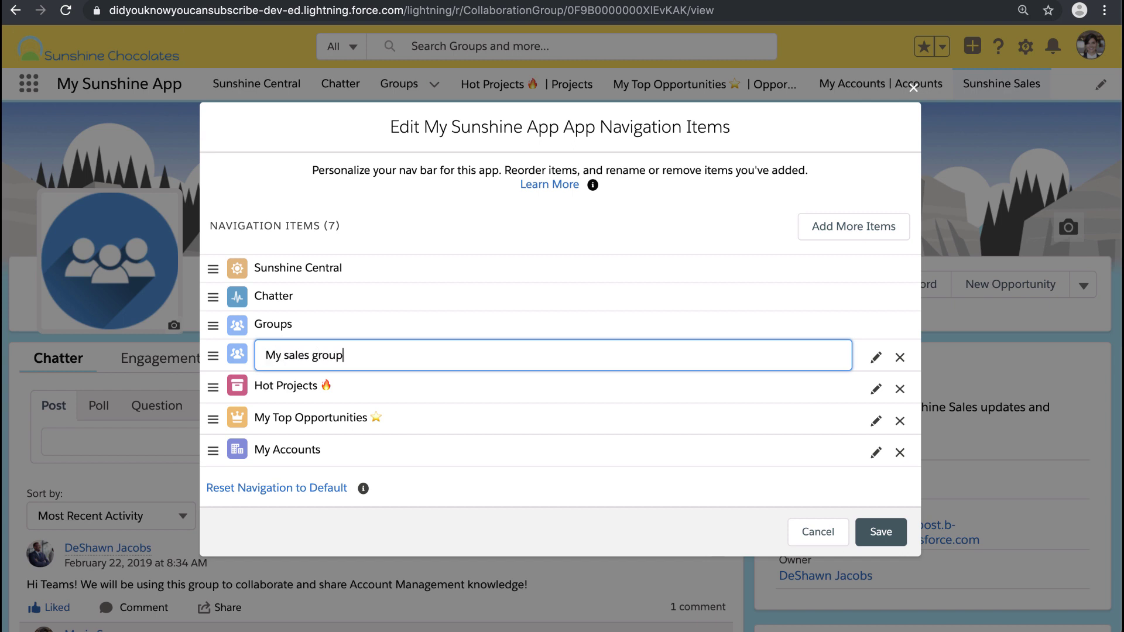
pyautogui.write('y sales group')
pyautogui.press('ctrl+super+space')
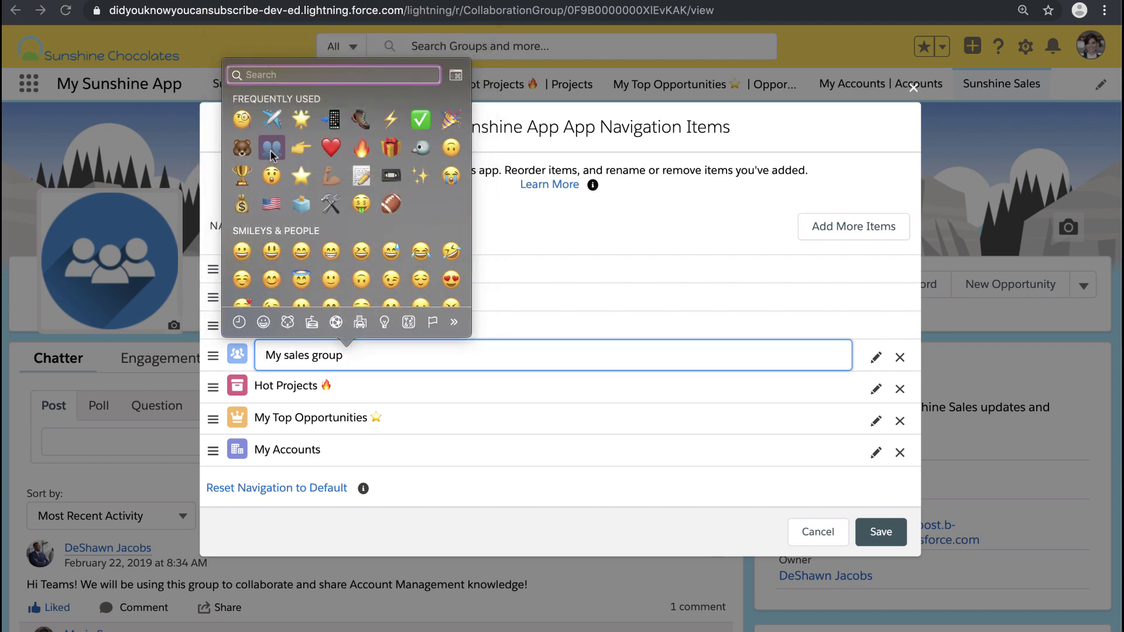
pyautogui.press('Return')
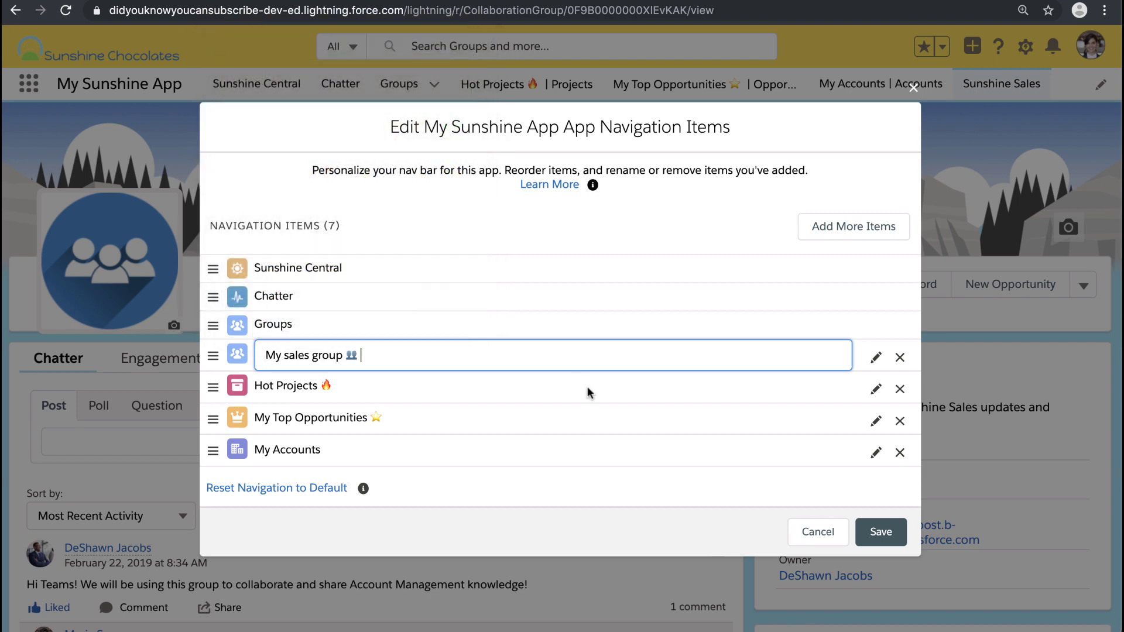
pyautogui.click(885, 534)
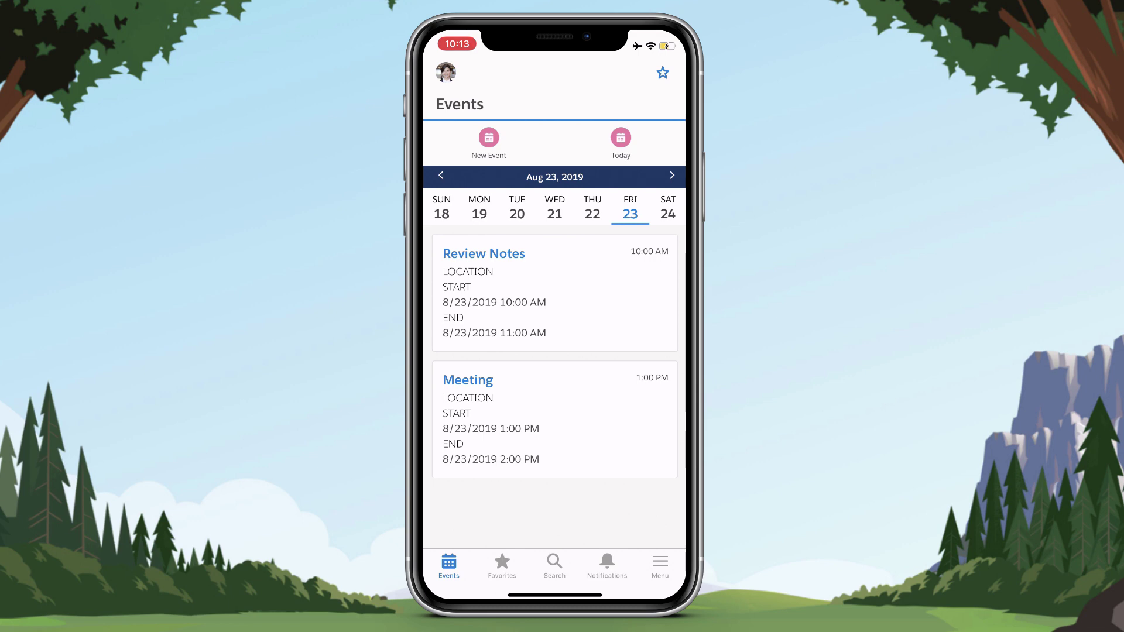
# Step: Switch to the Salesforce mobile app, open My Sunshine App, and review Sunshine Central's deals chart, Today's Agenda and Open Tasks
pyautogui.click(660, 565)
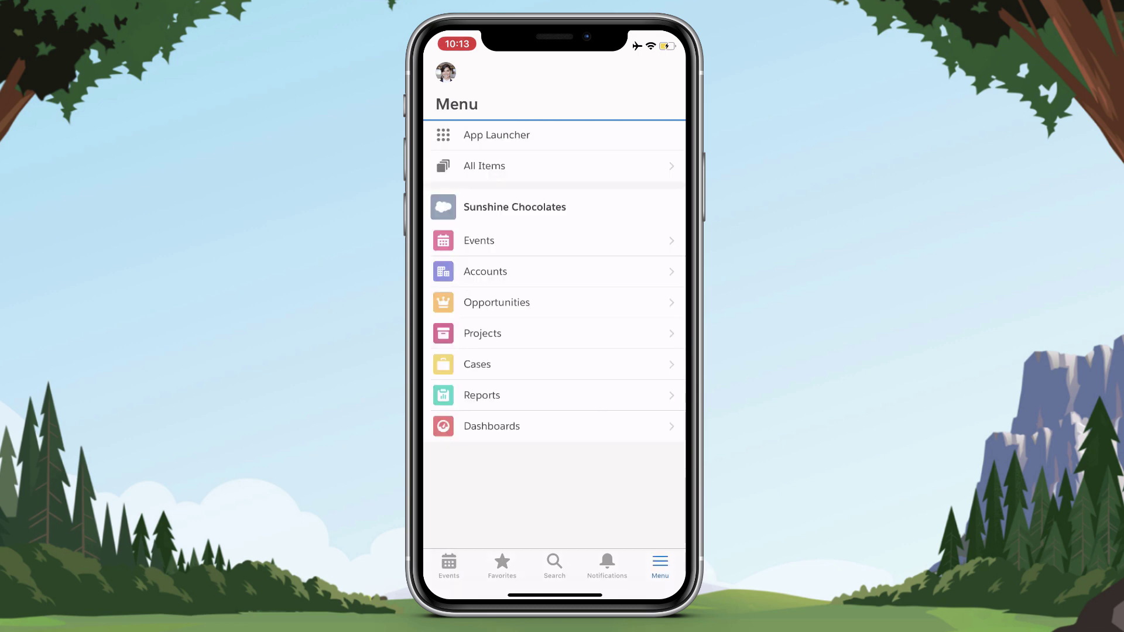
pyautogui.click(502, 316)
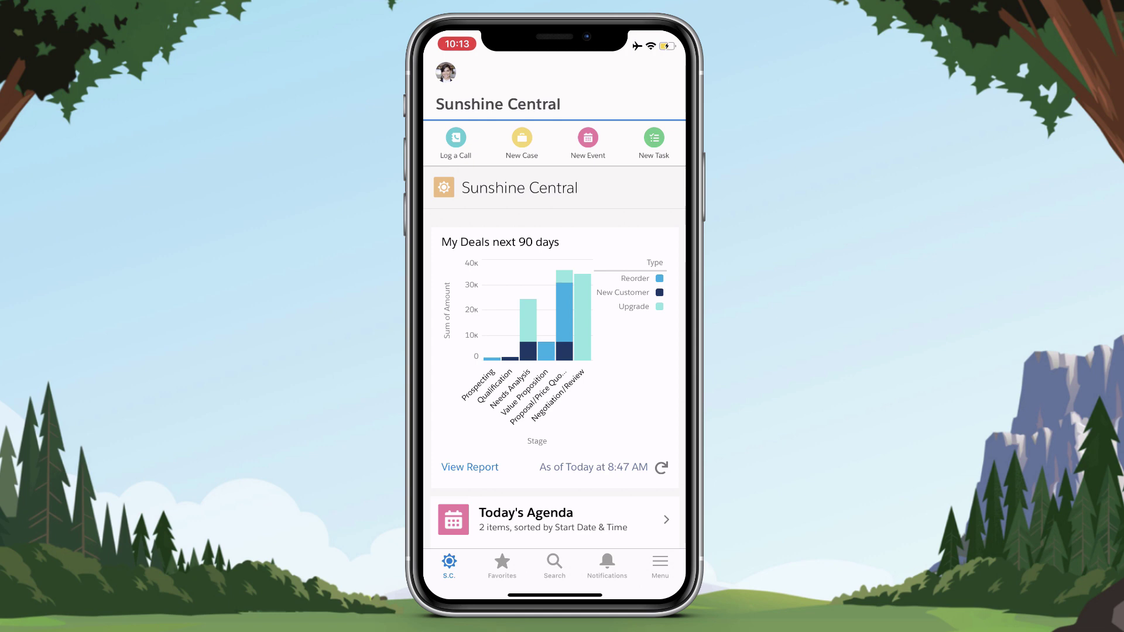
pyautogui.scroll(-5, 552, 359)
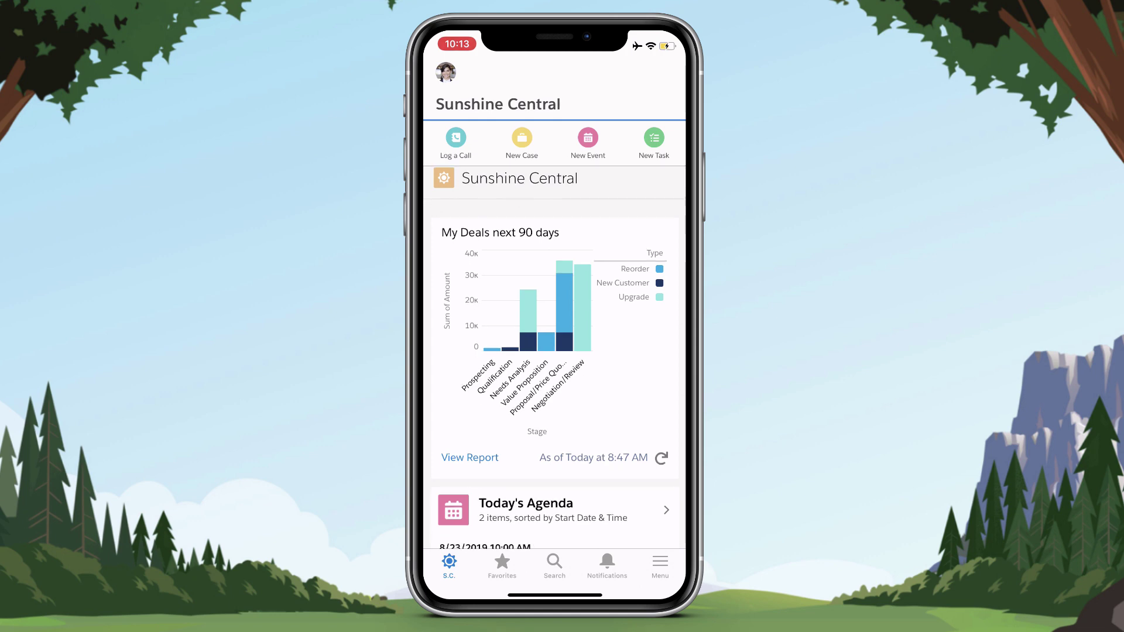
pyautogui.scroll(-5, 551, 359)
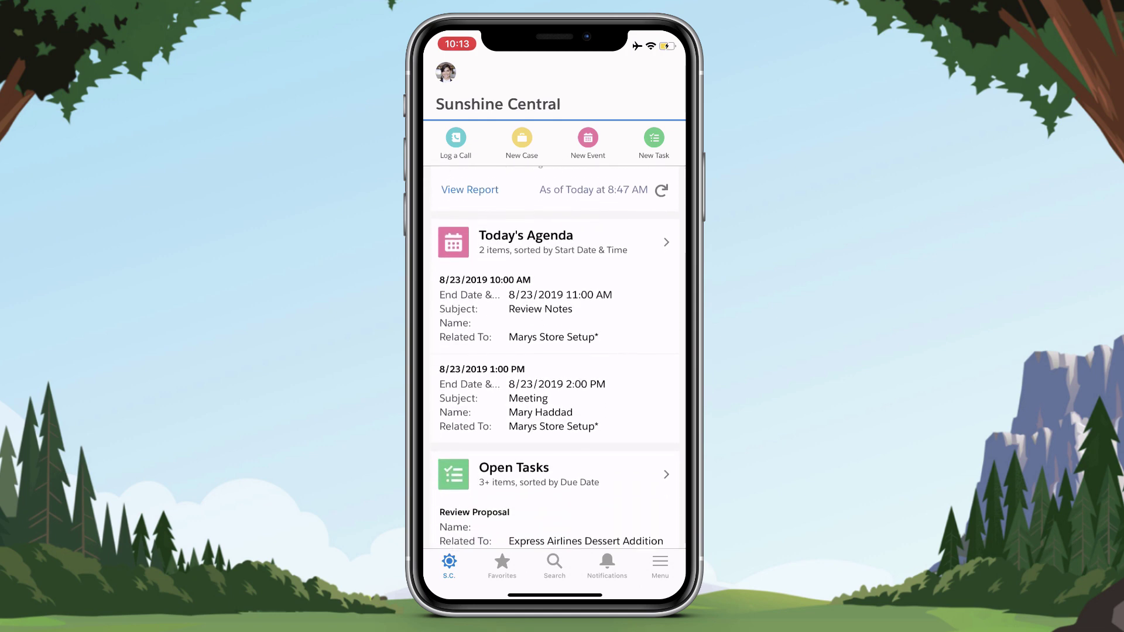
pyautogui.scroll(-5, 552, 359)
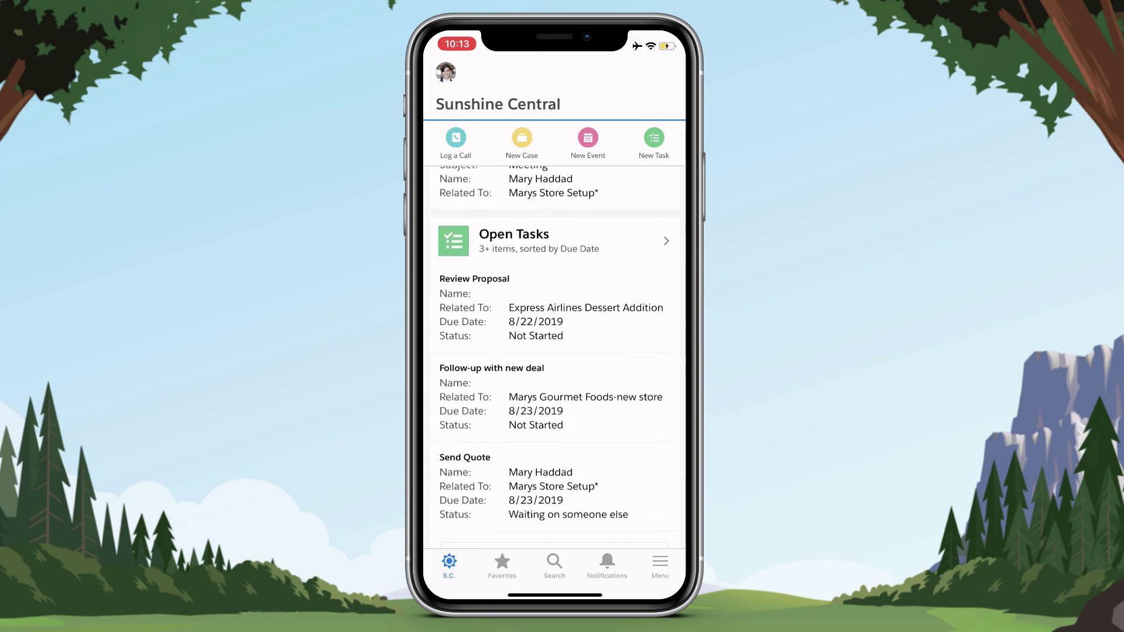
pyautogui.scroll(15, 551, 359)
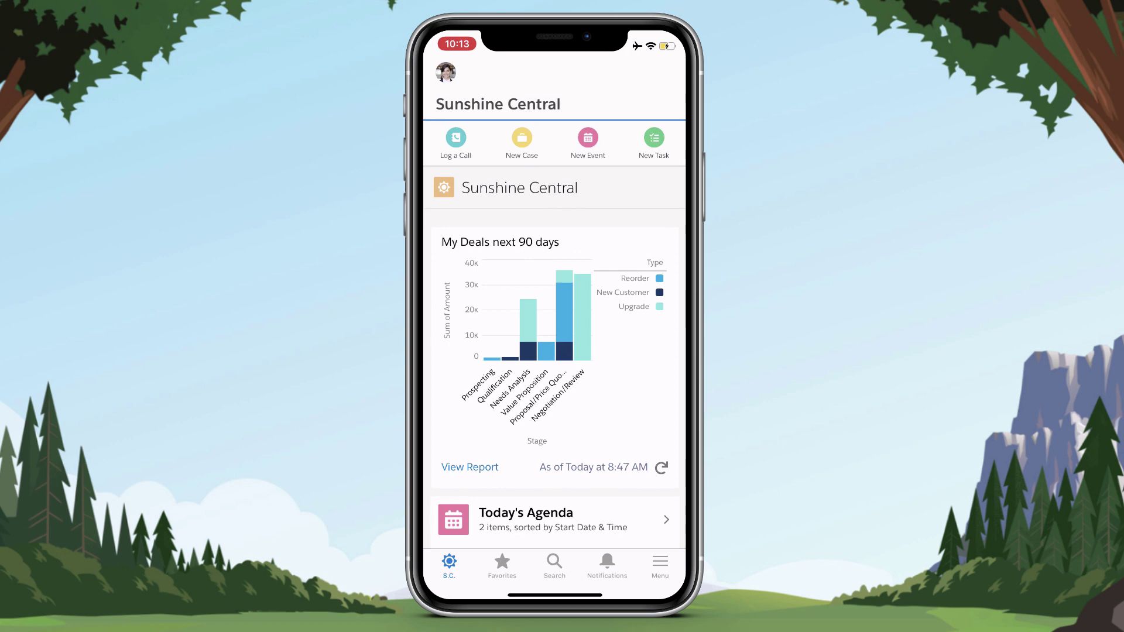
pyautogui.click(654, 140)
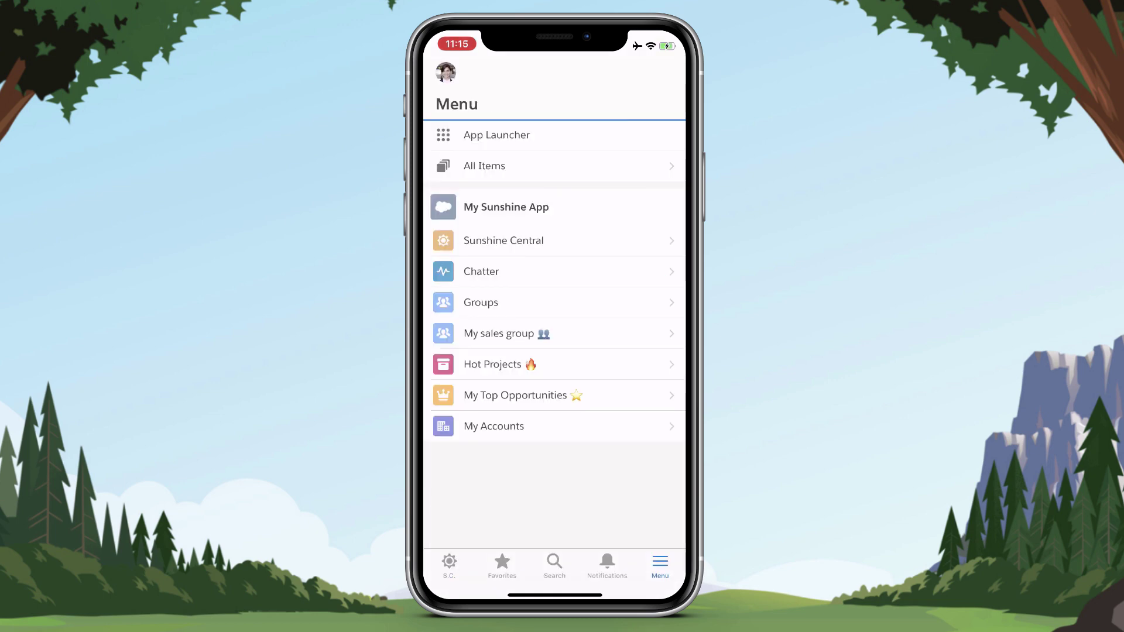
# Step: Open Sunshine Central from the My Sunshine App menu and examine its deals chart and Today's Agenda
pyautogui.click(497, 135)
pyautogui.click(509, 173)
pyautogui.click(504, 240)
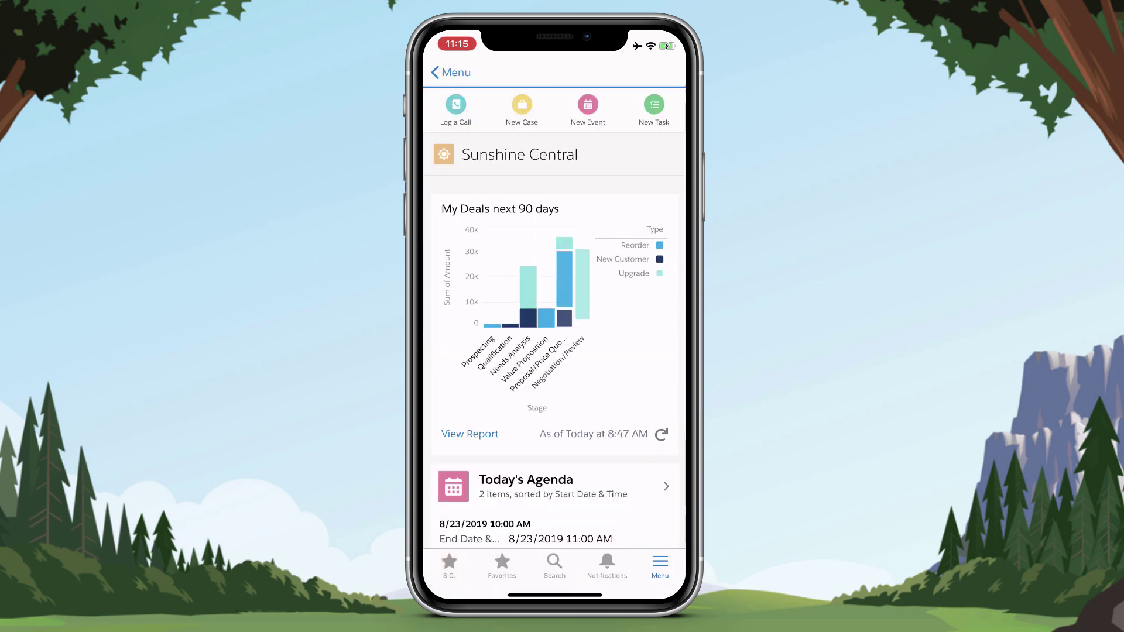
pyautogui.scroll(-6, 554, 327)
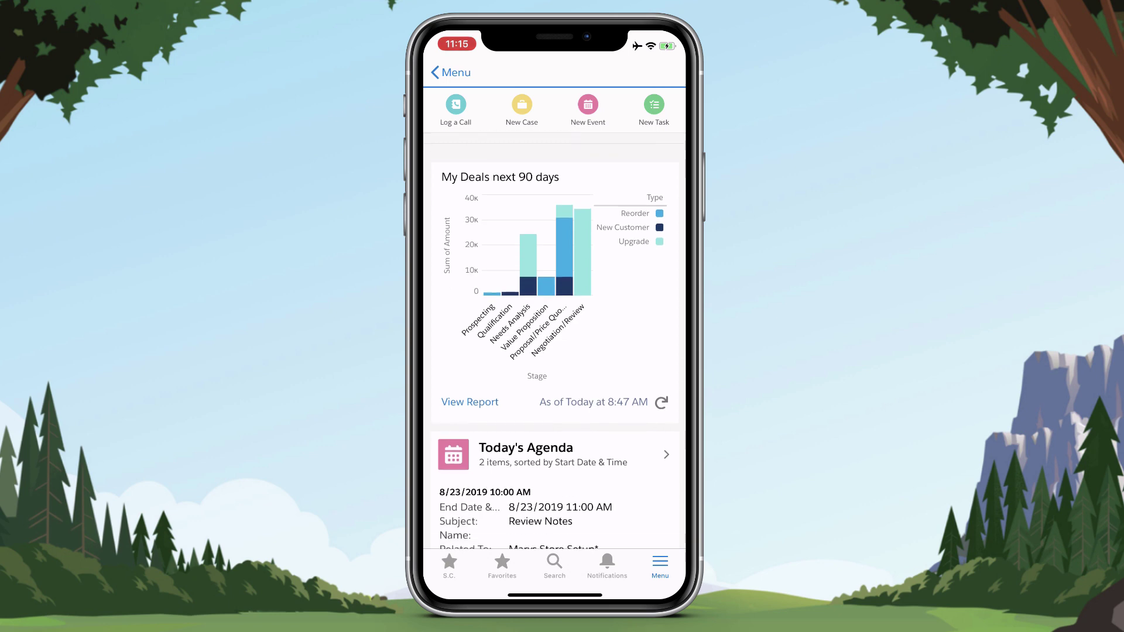
pyautogui.scroll(6, 555, 340)
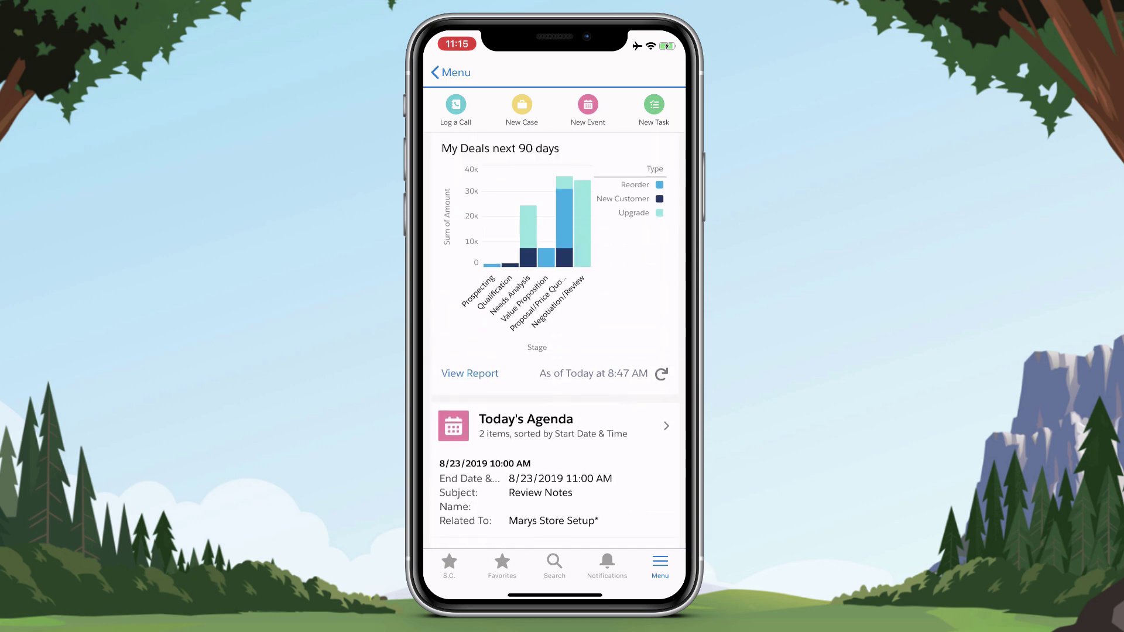